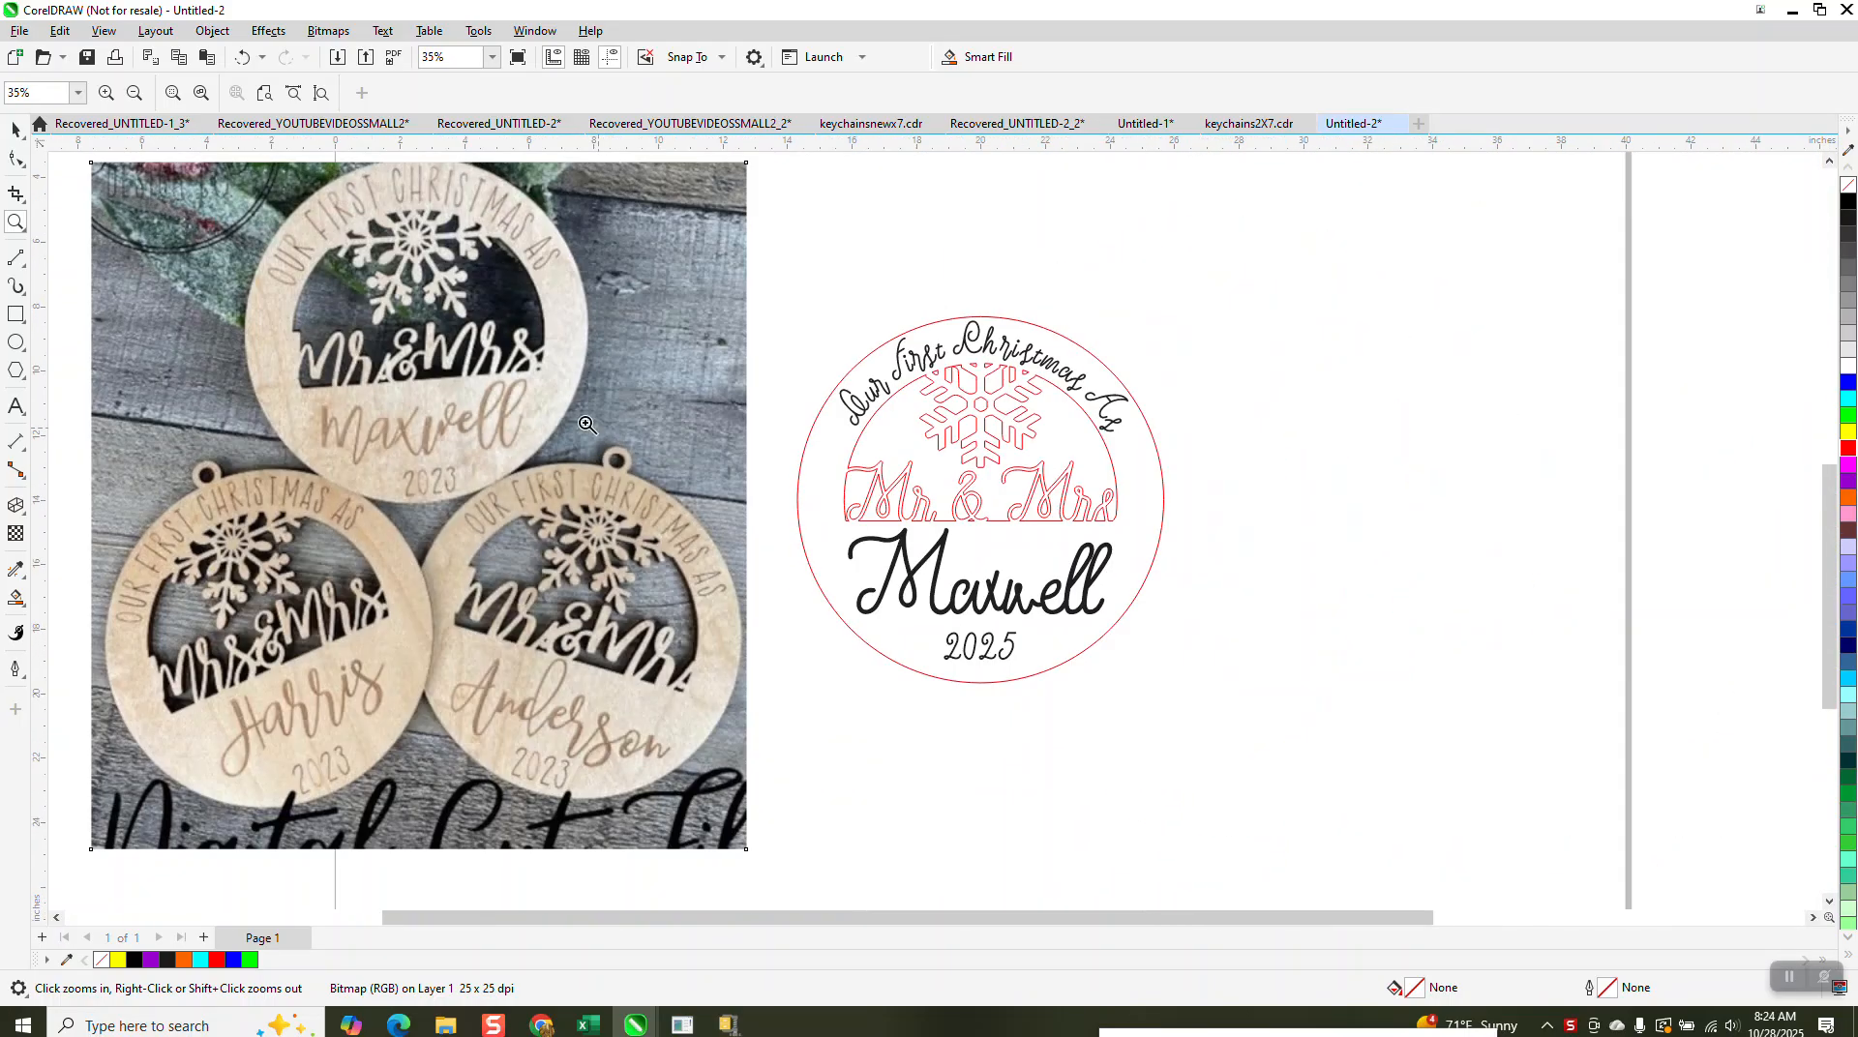
Step: Ungroup the red and black ornament design beside the reference photo
{"action": "left_click", "coordinate": [14, 129]}
{"action": "left_click", "coordinate": [835, 201]}
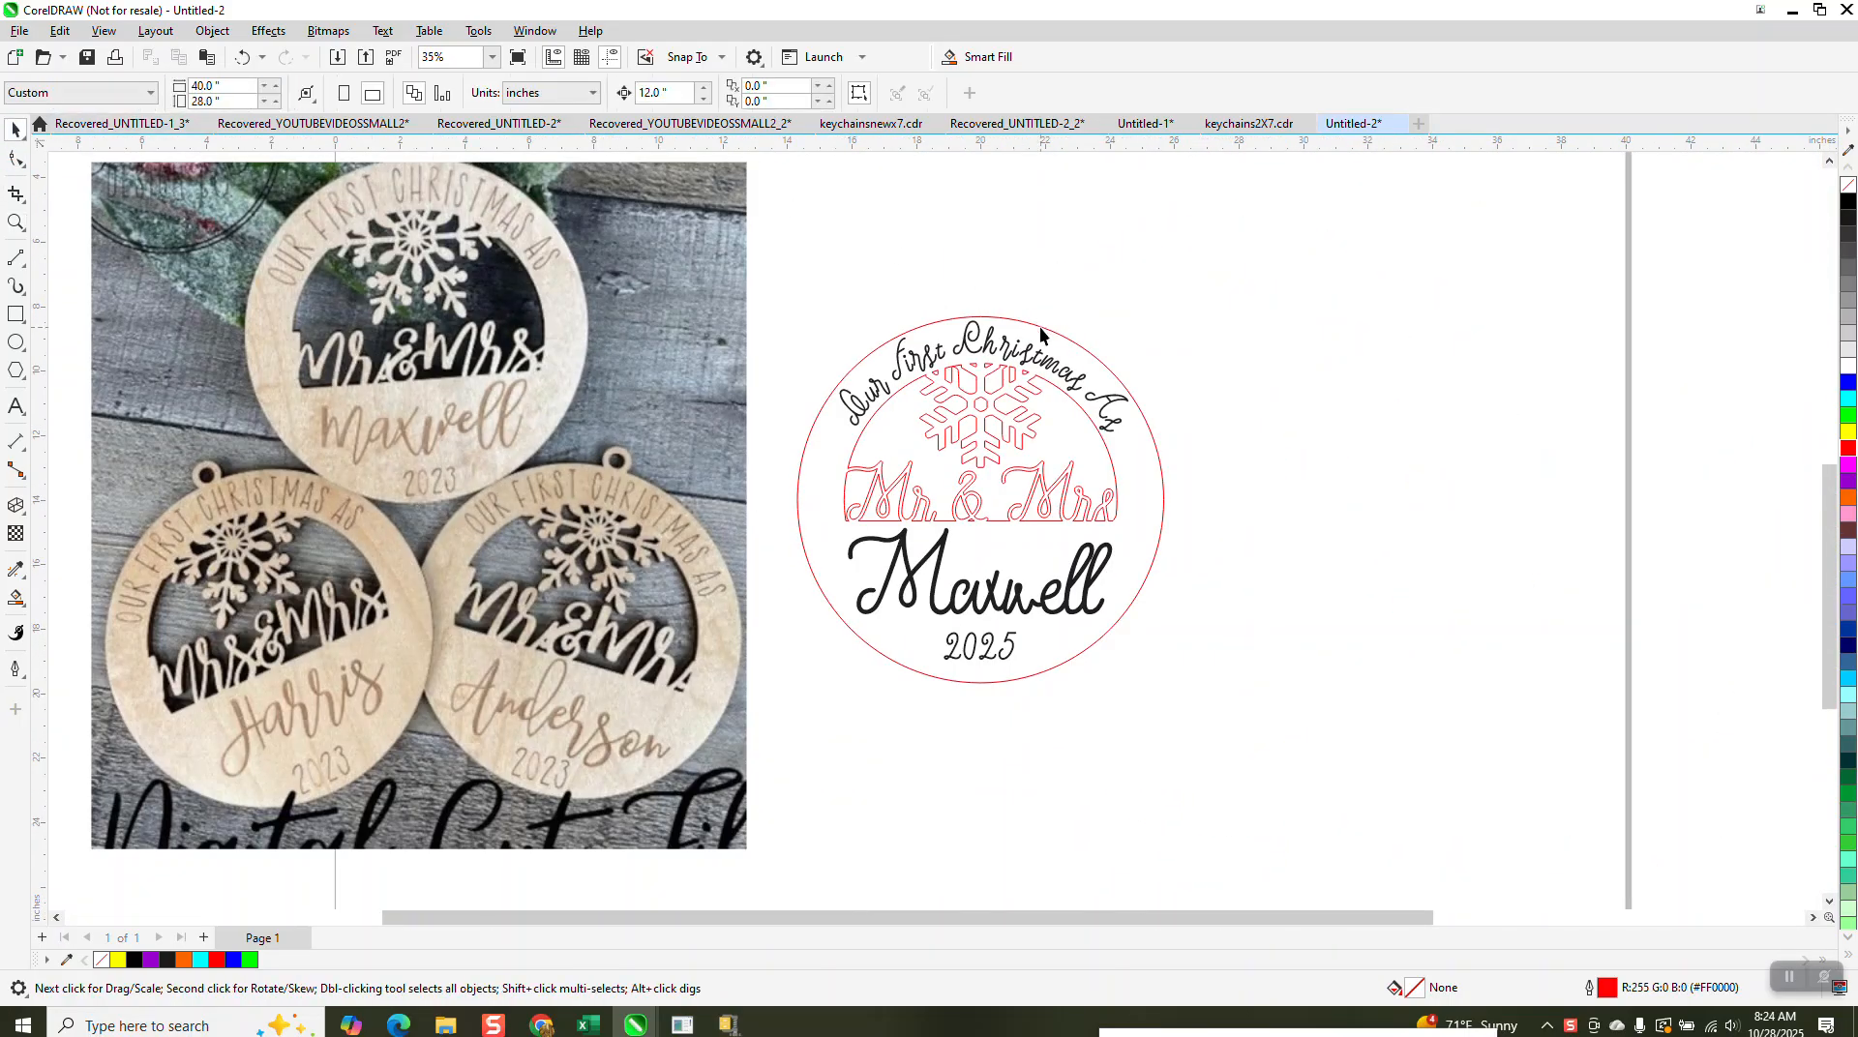
{"action": "left_click", "coordinate": [1043, 328]}
{"action": "key", "text": "Right"}
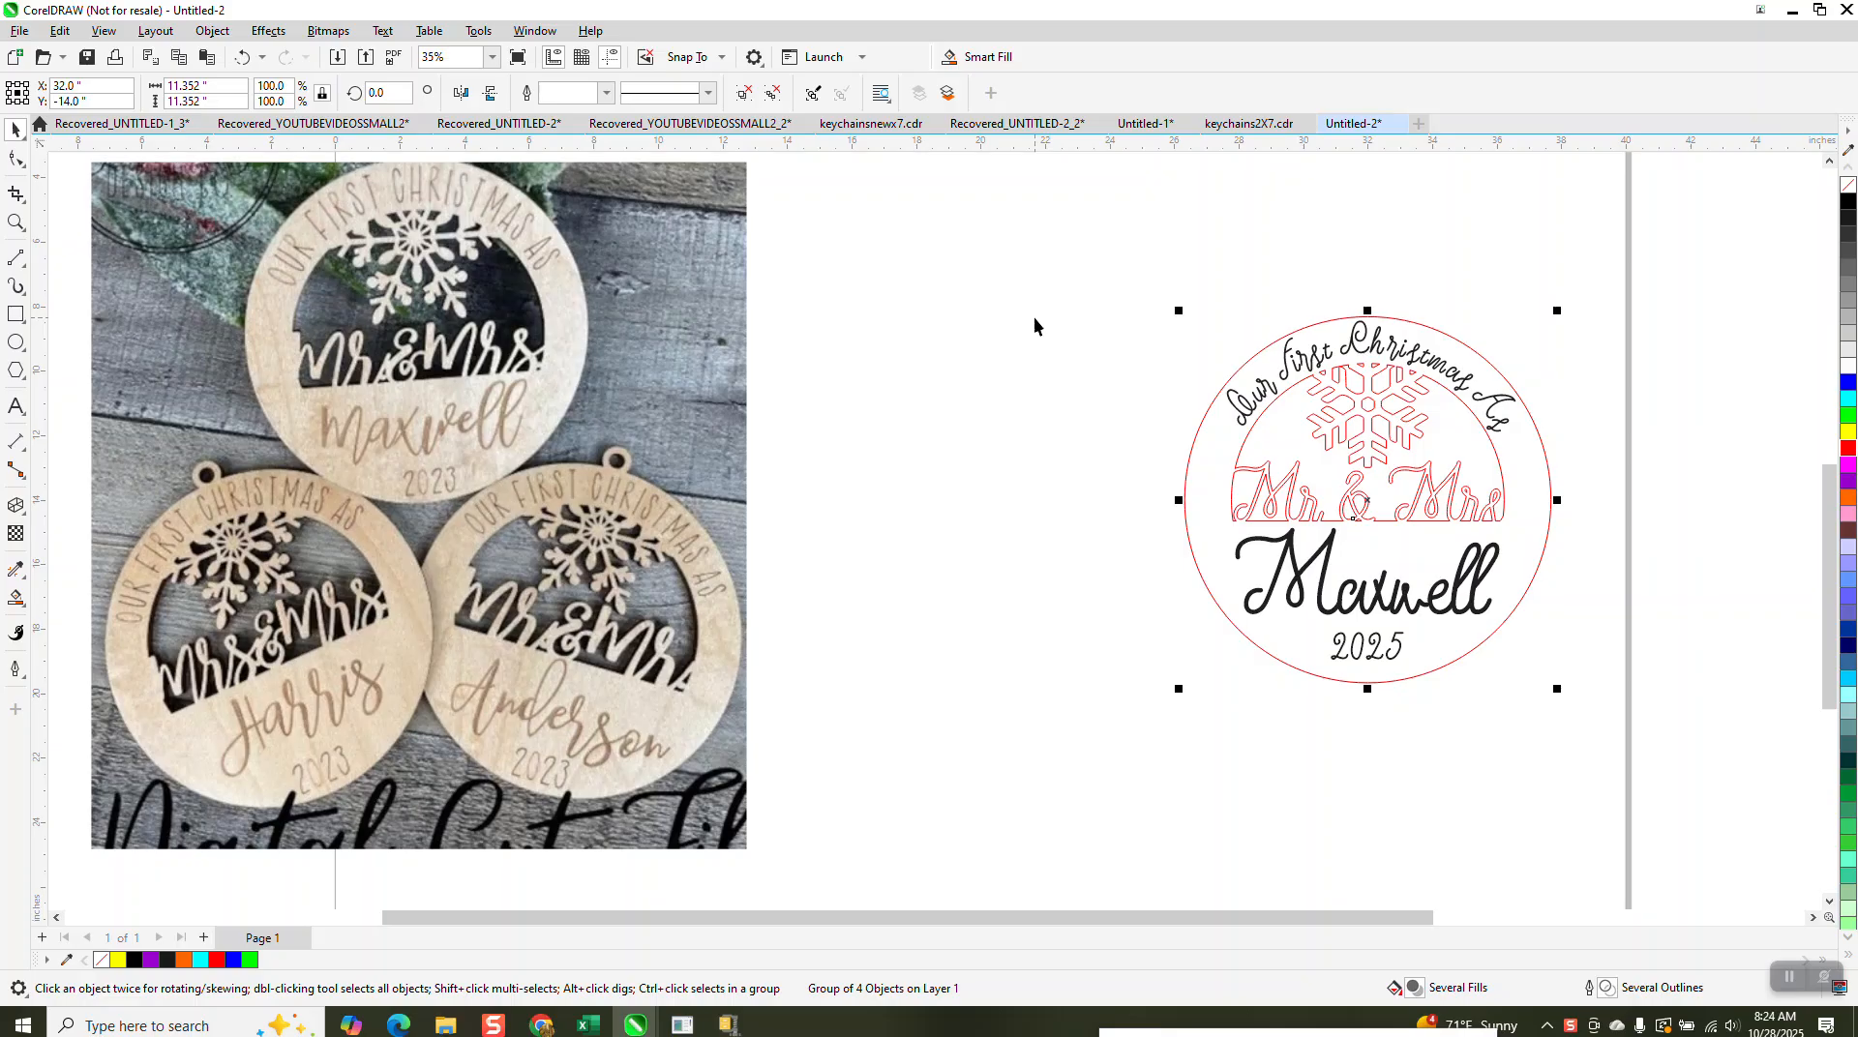
{"action": "key", "text": "Left"}
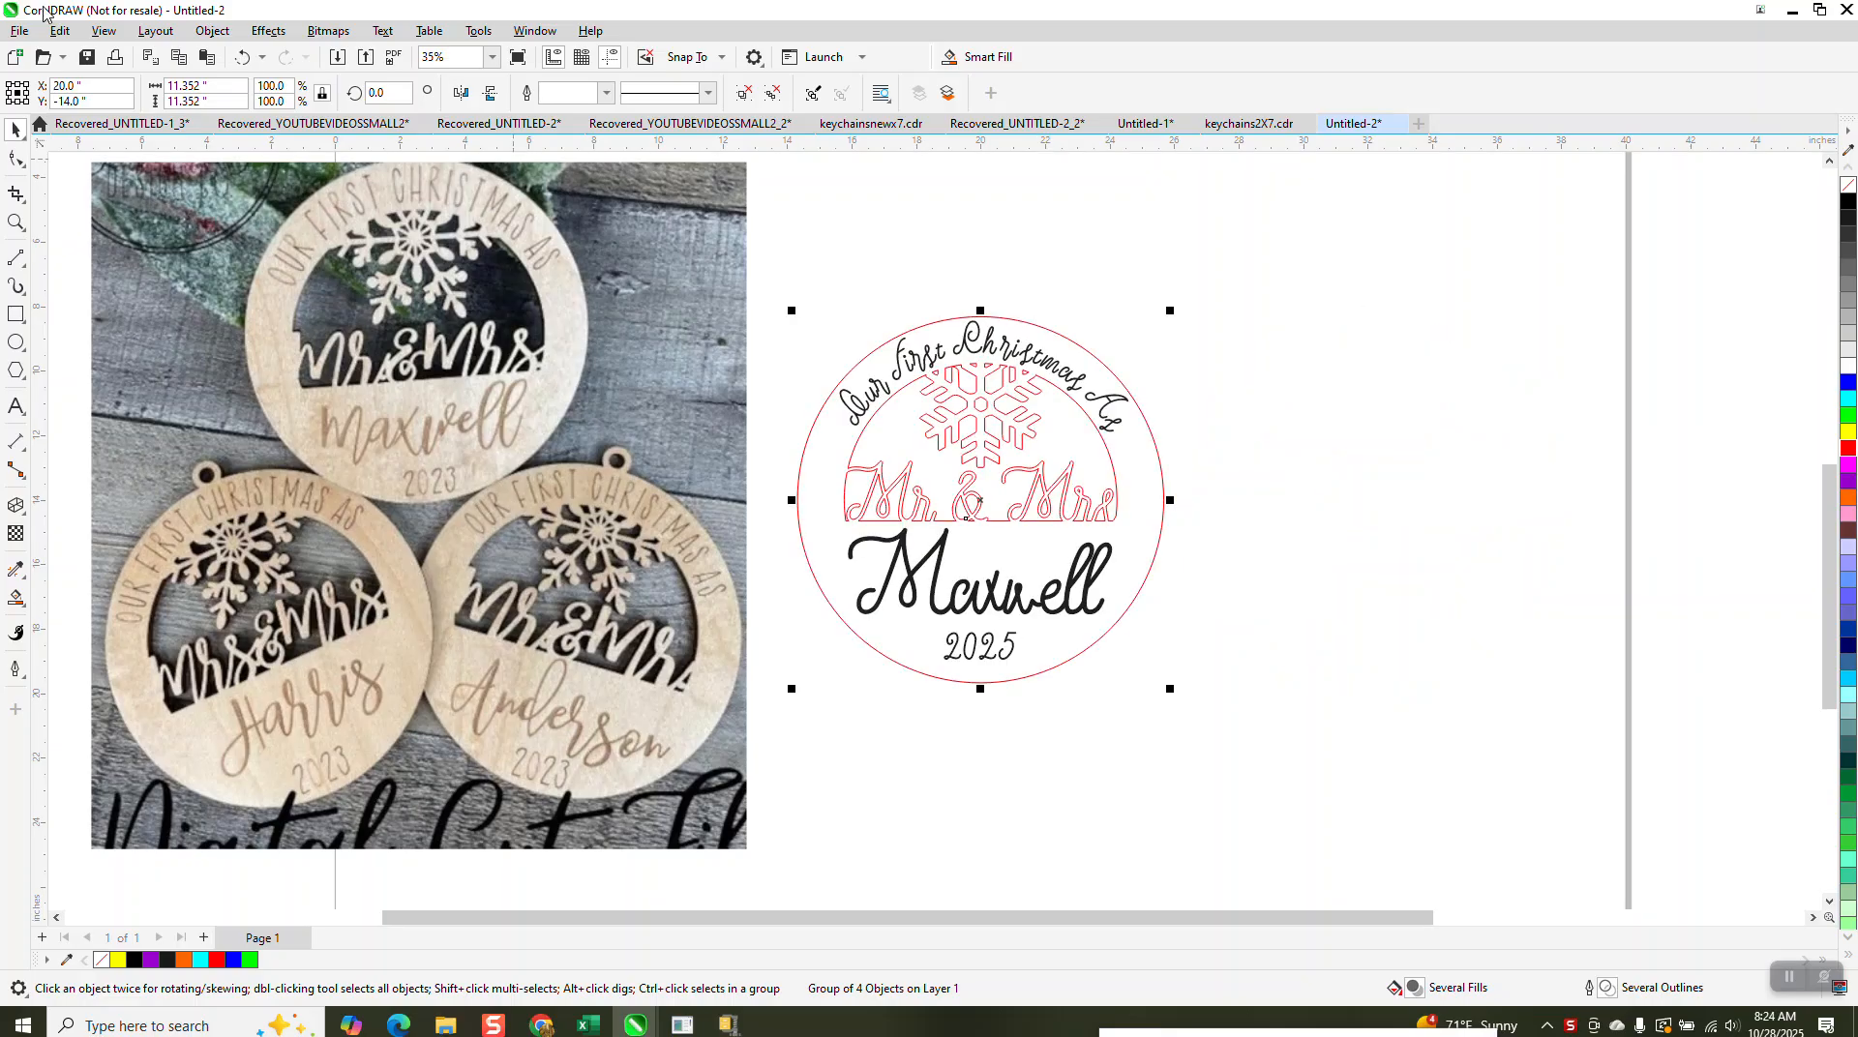
{"action": "left_click", "coordinate": [212, 30]}
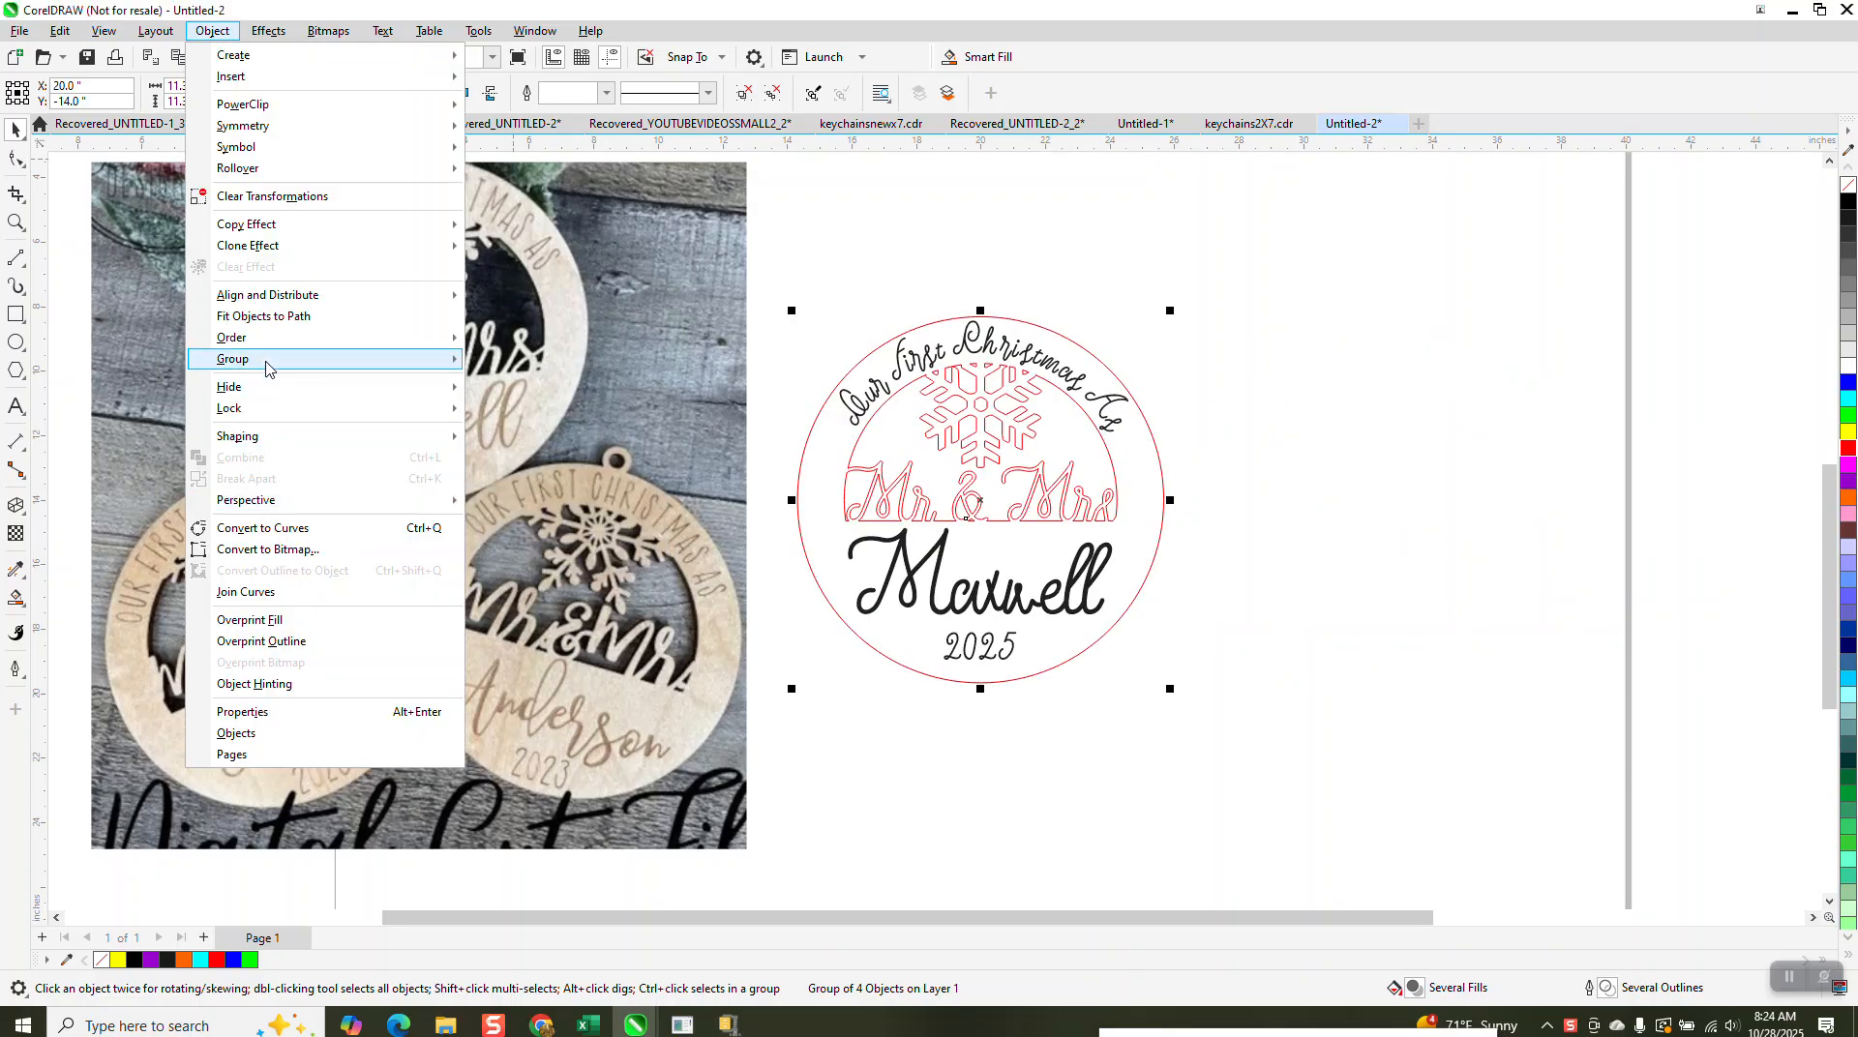
{"action": "left_click", "coordinate": [958, 332]}
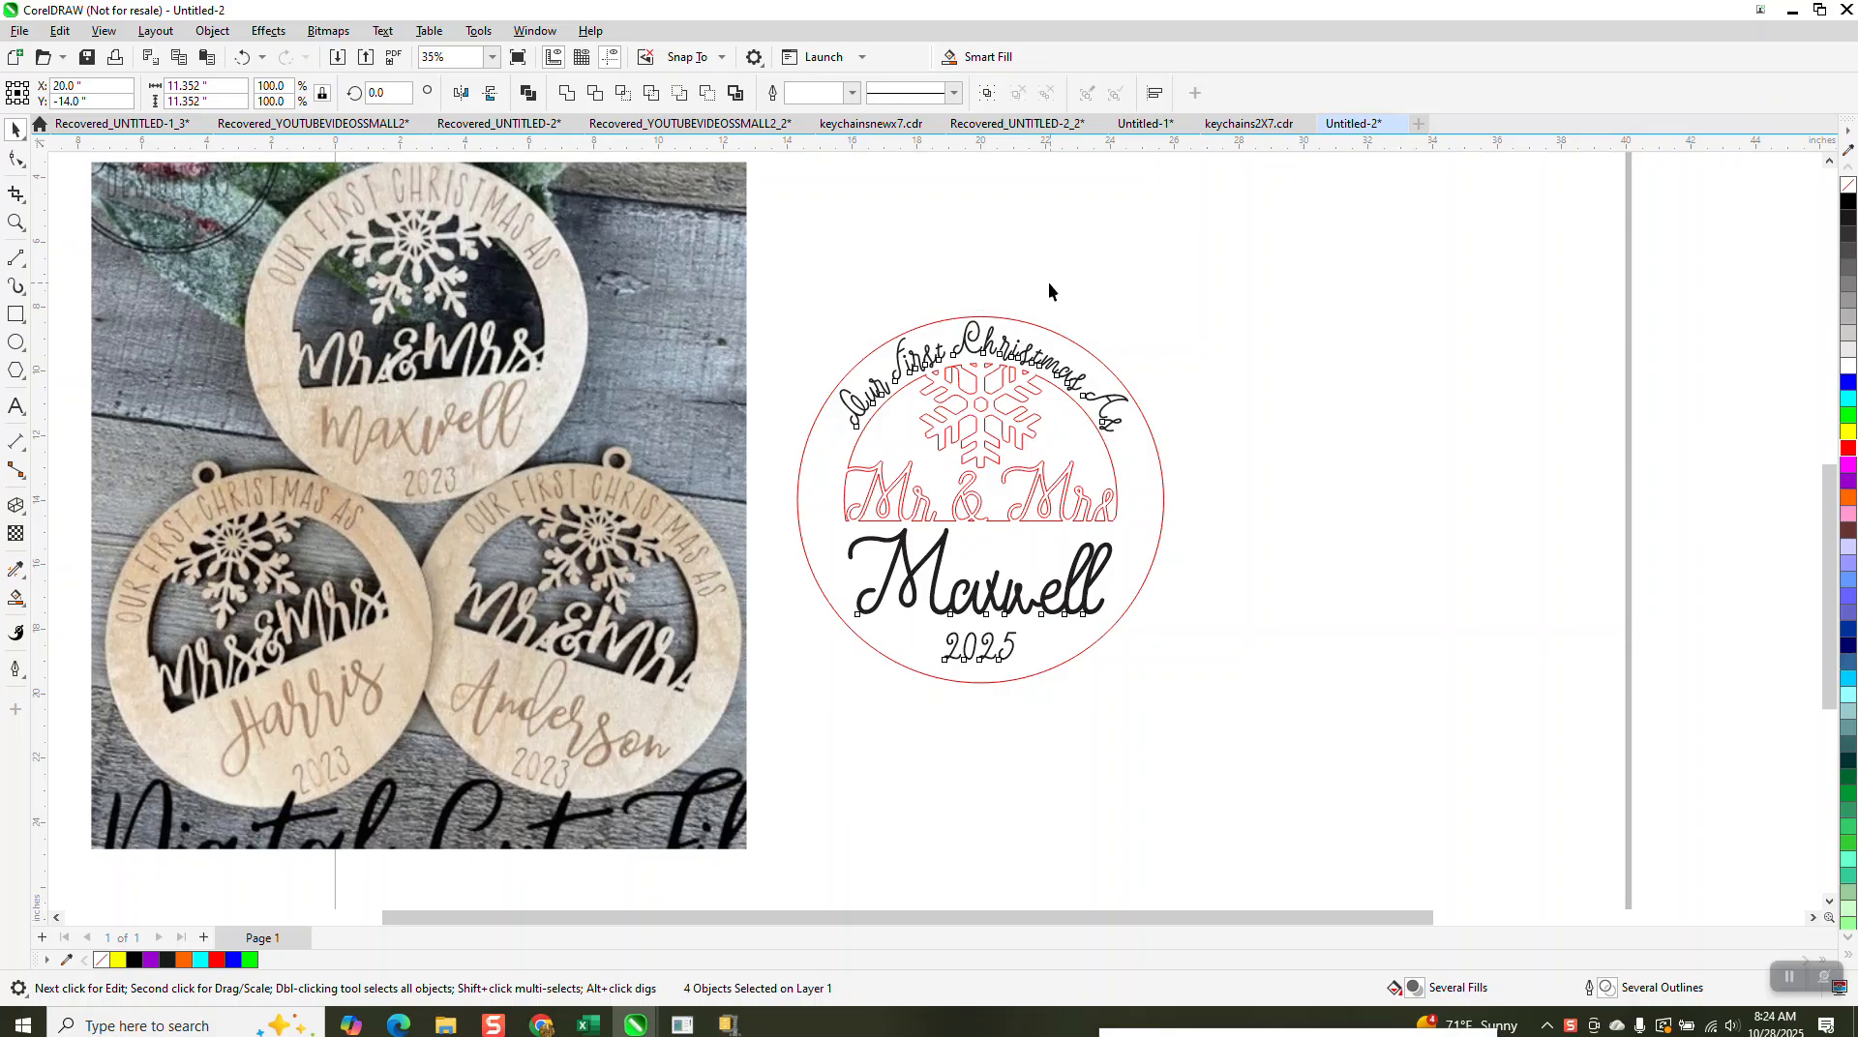
Step: Move the curved "Our First Christmas As" text, the surname and the 2025 text 12 inches right, out of the ornament
{"action": "left_click", "coordinate": [1016, 349]}
{"action": "left_click", "coordinate": [997, 344]}
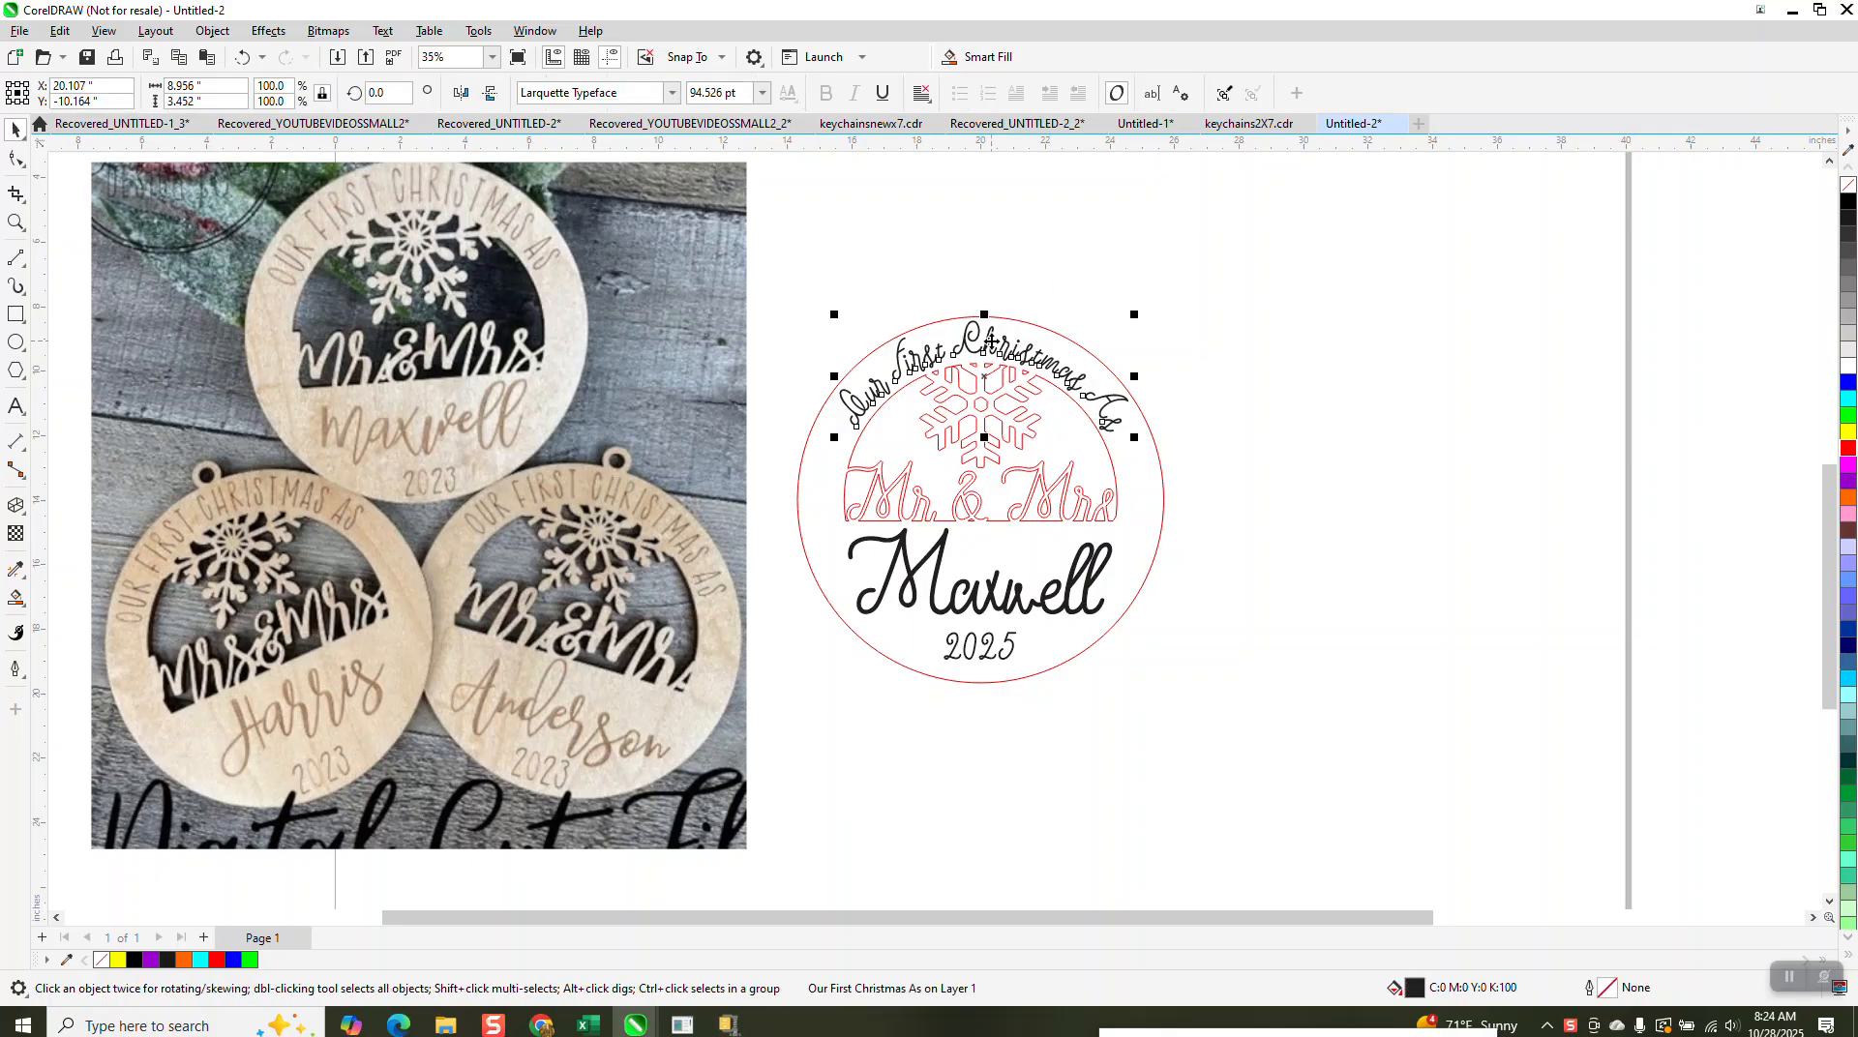
{"action": "key", "text": "Right"}
{"action": "left_click", "coordinate": [1100, 570]}
{"action": "key", "text": "Right"}
{"action": "left_click", "coordinate": [1014, 641]}
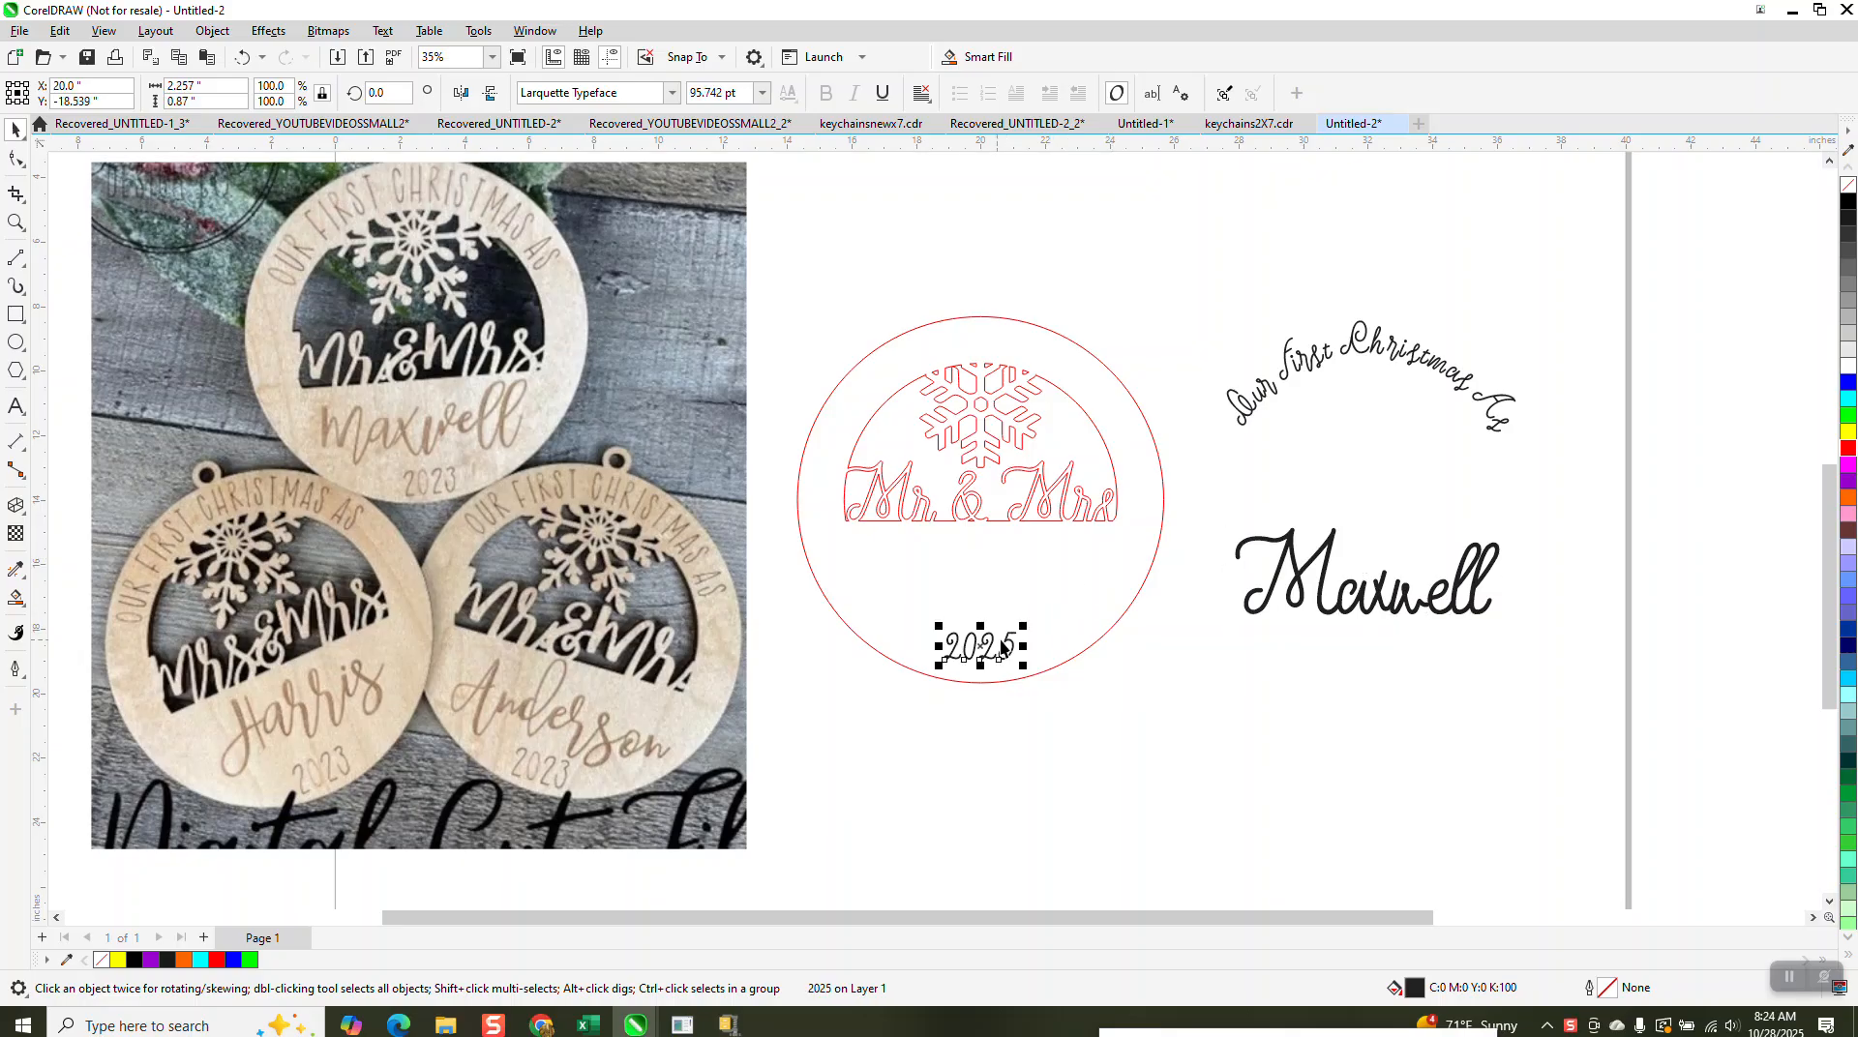
{"action": "key", "text": "Right"}
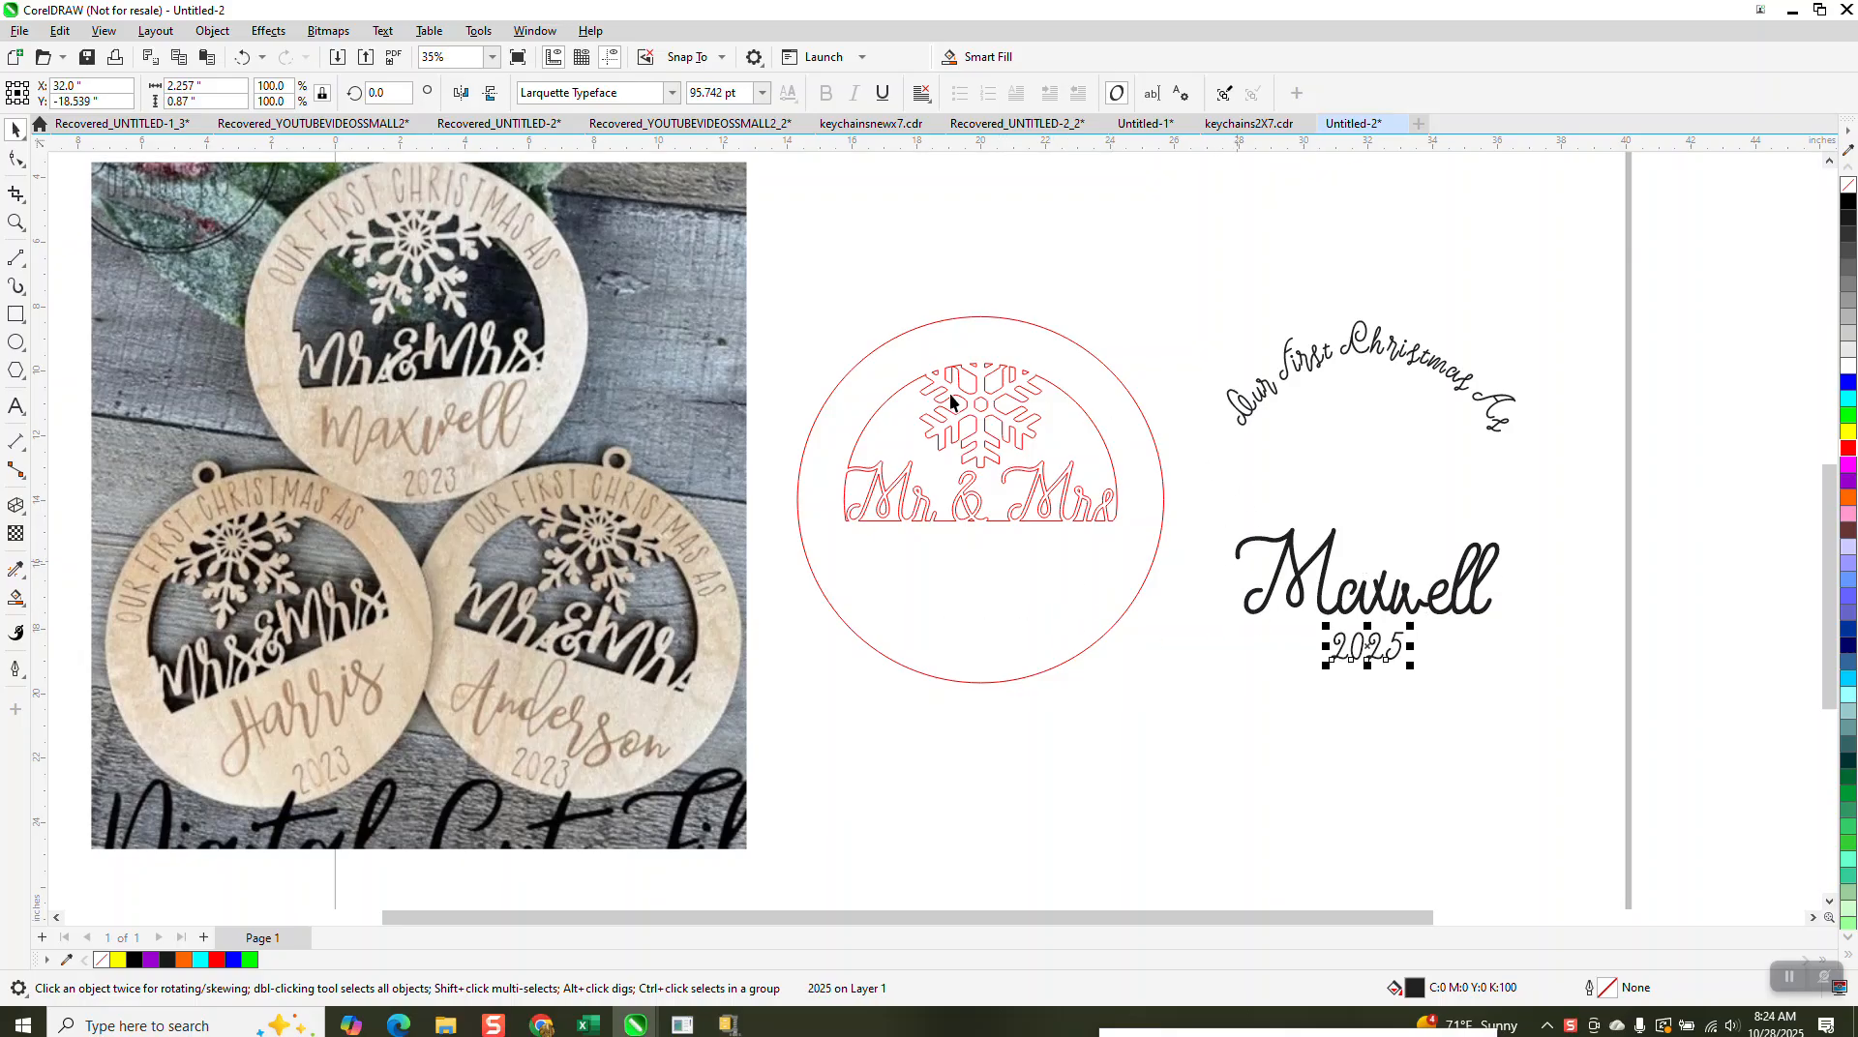
Step: Draw a circle about 1.08 inches across and centre it on the top edge of the ornament's outer circle
{"action": "left_click", "coordinate": [997, 325]}
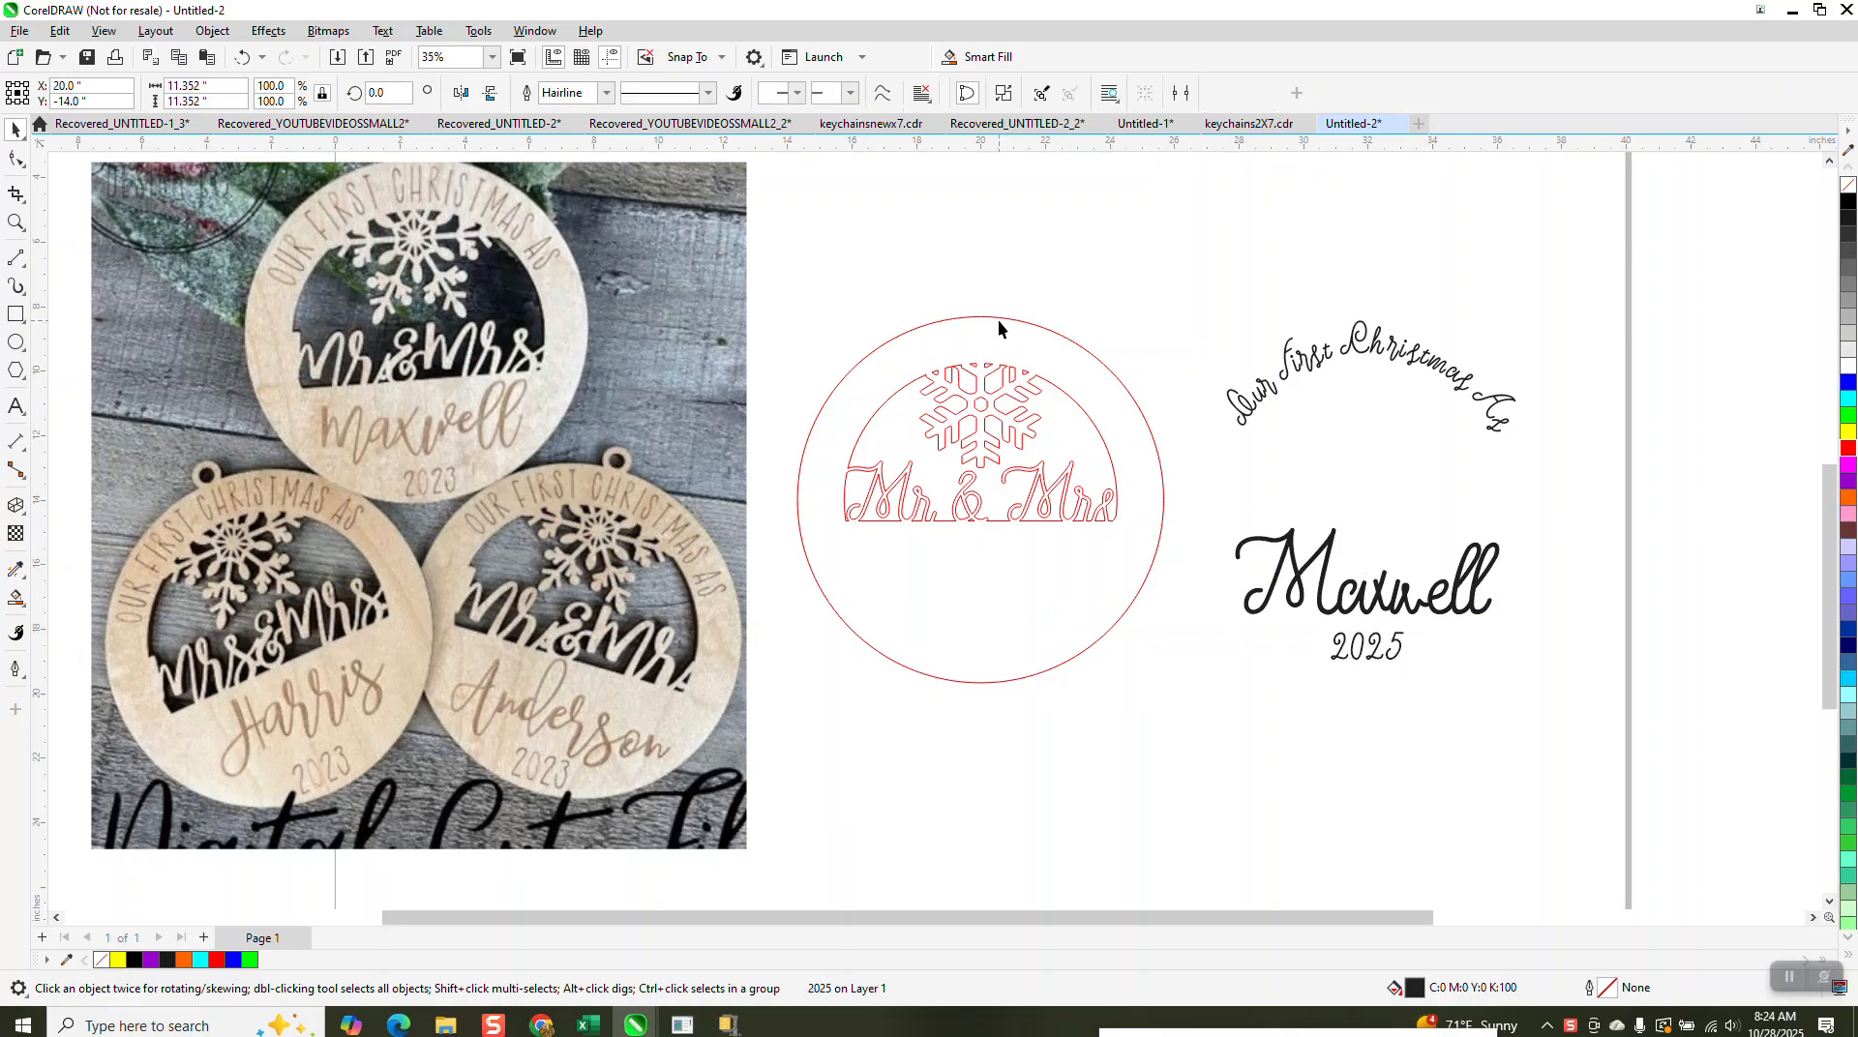
{"action": "left_click", "coordinate": [997, 320]}
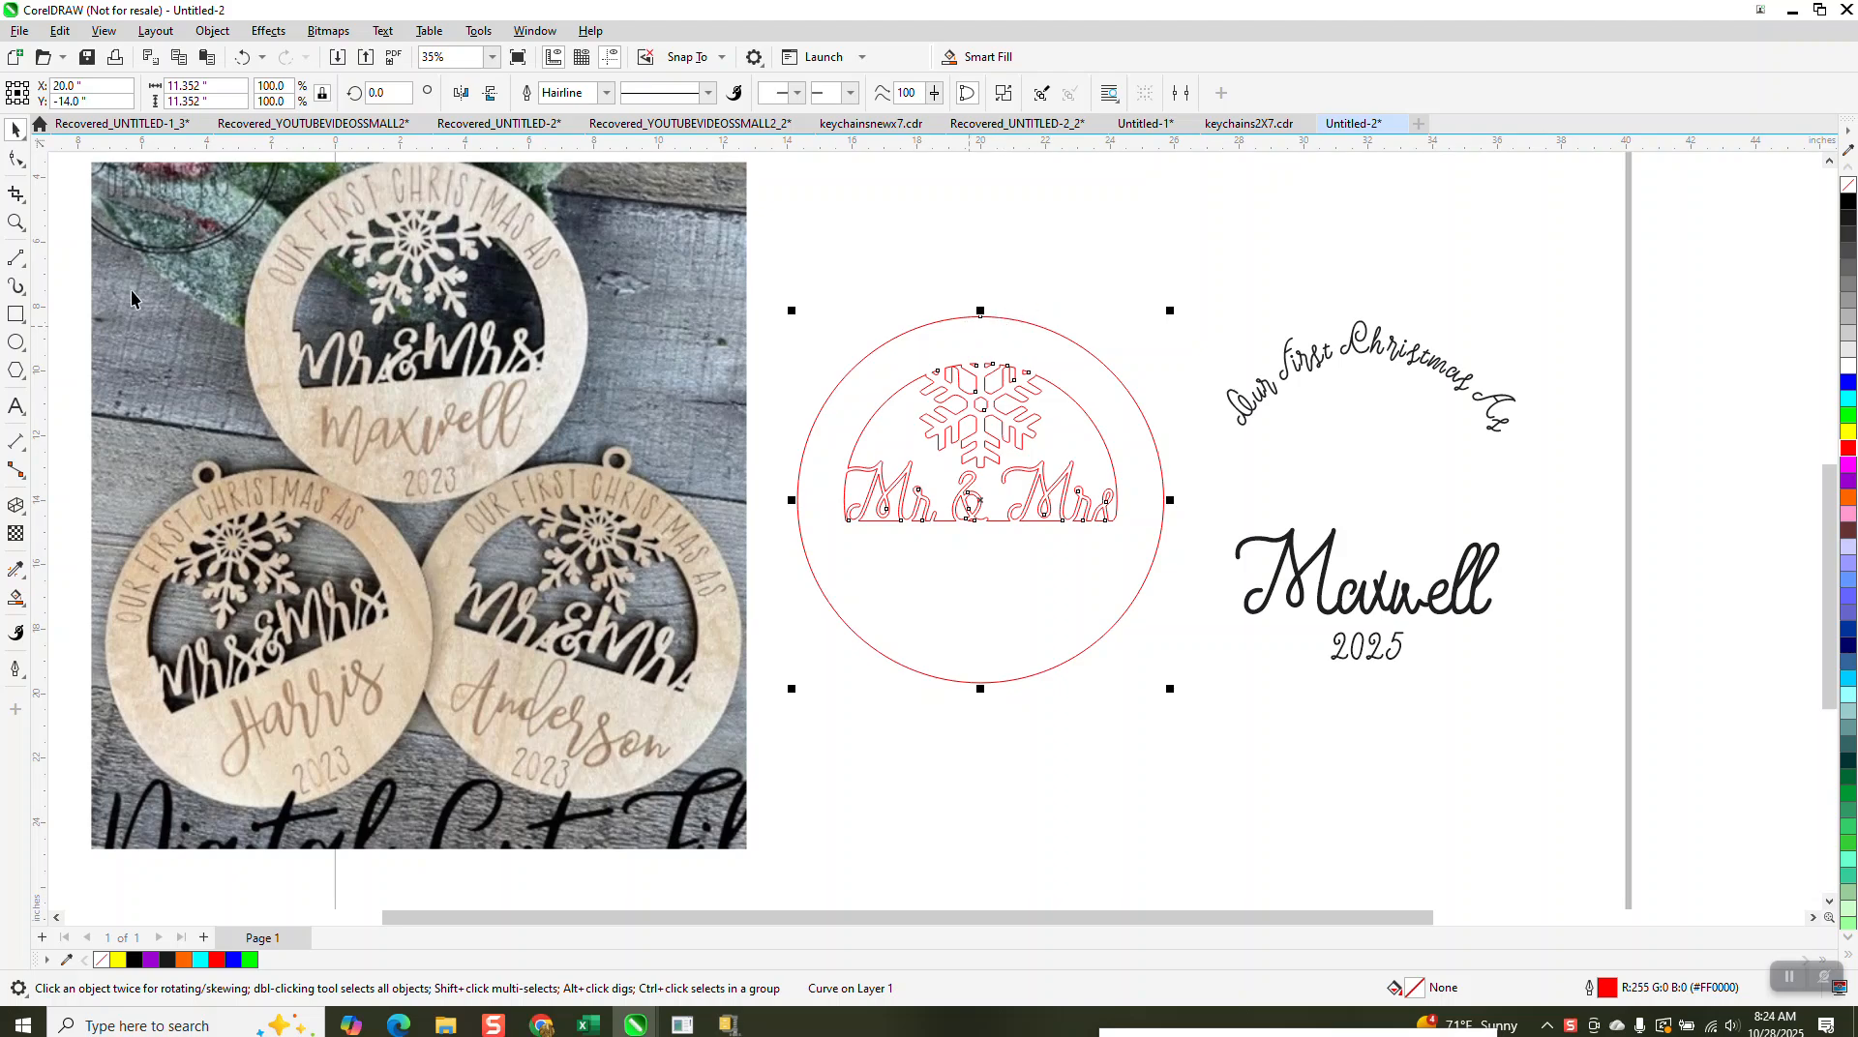
{"action": "left_click", "coordinate": [15, 343]}
{"action": "left_click_drag", "start_coordinate": [980, 225], "coordinate": [1015, 260]}
{"action": "key", "text": "p"}
{"action": "key", "text": "space"}
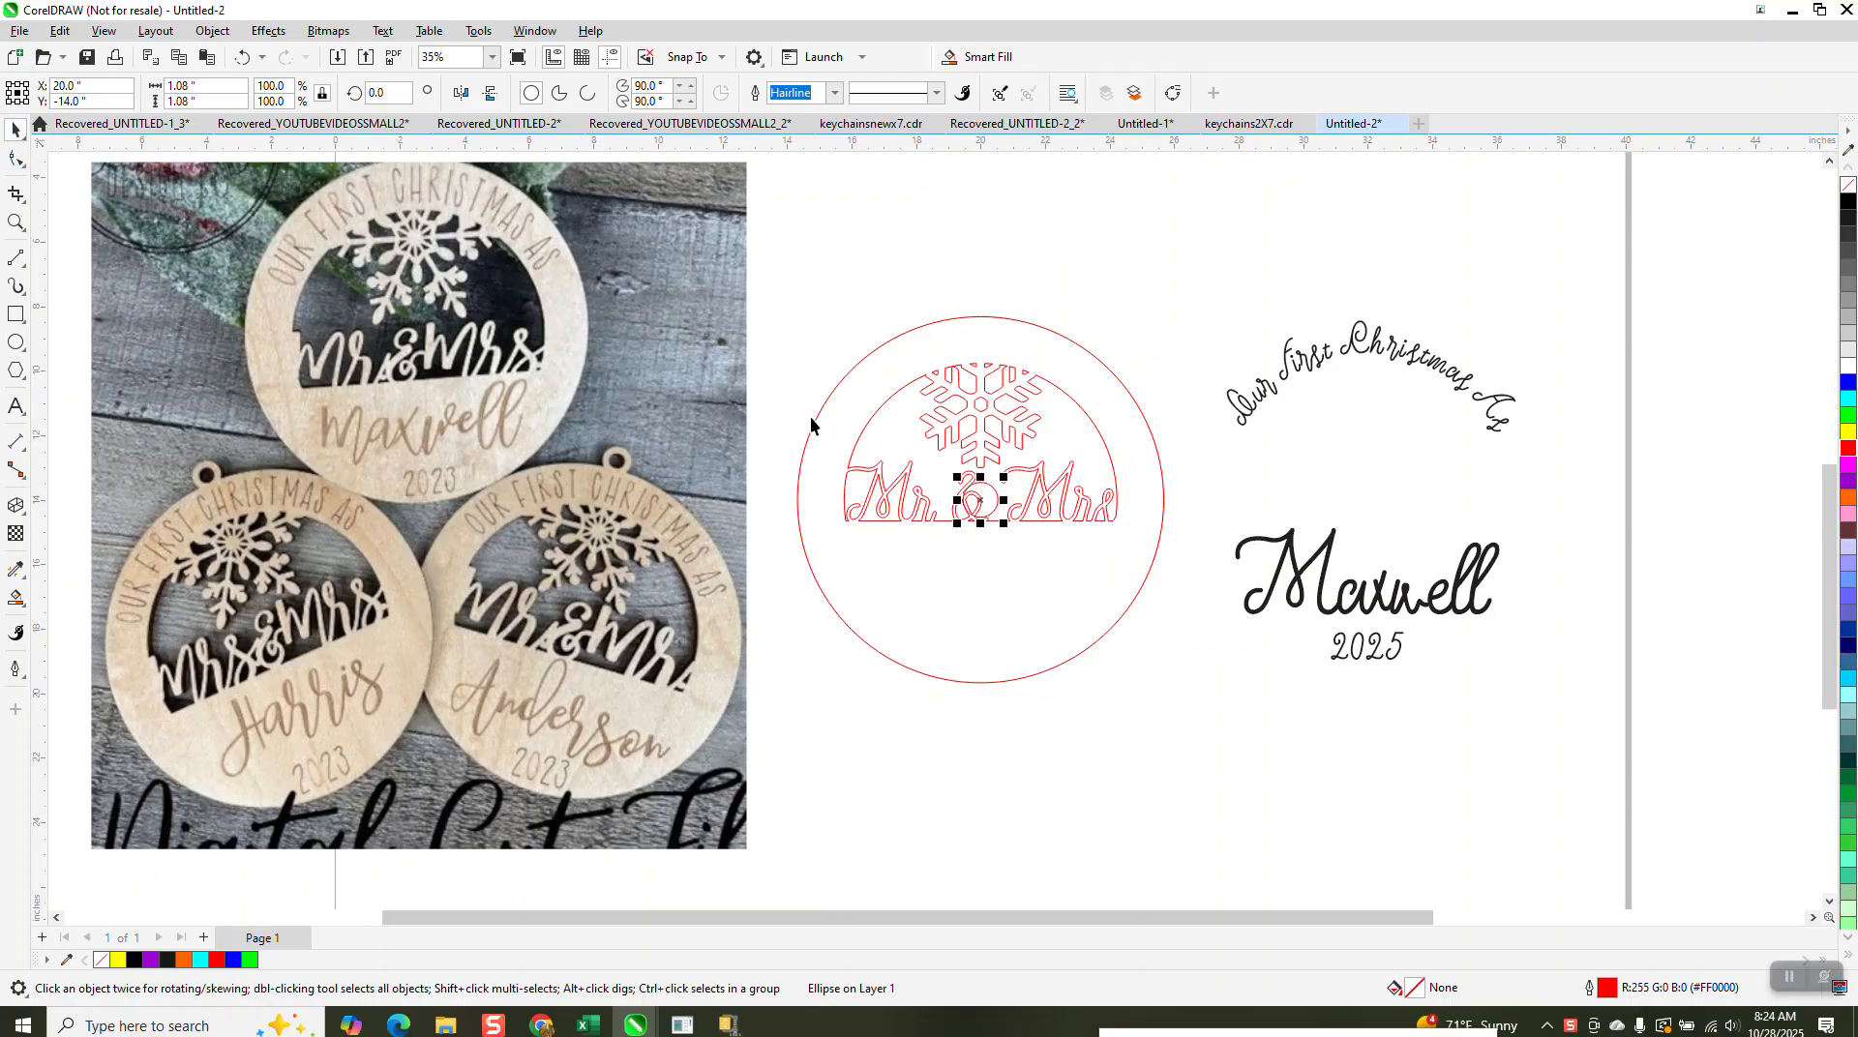
{"action": "left_click_drag", "start_coordinate": [987, 491], "coordinate": [983, 317]}
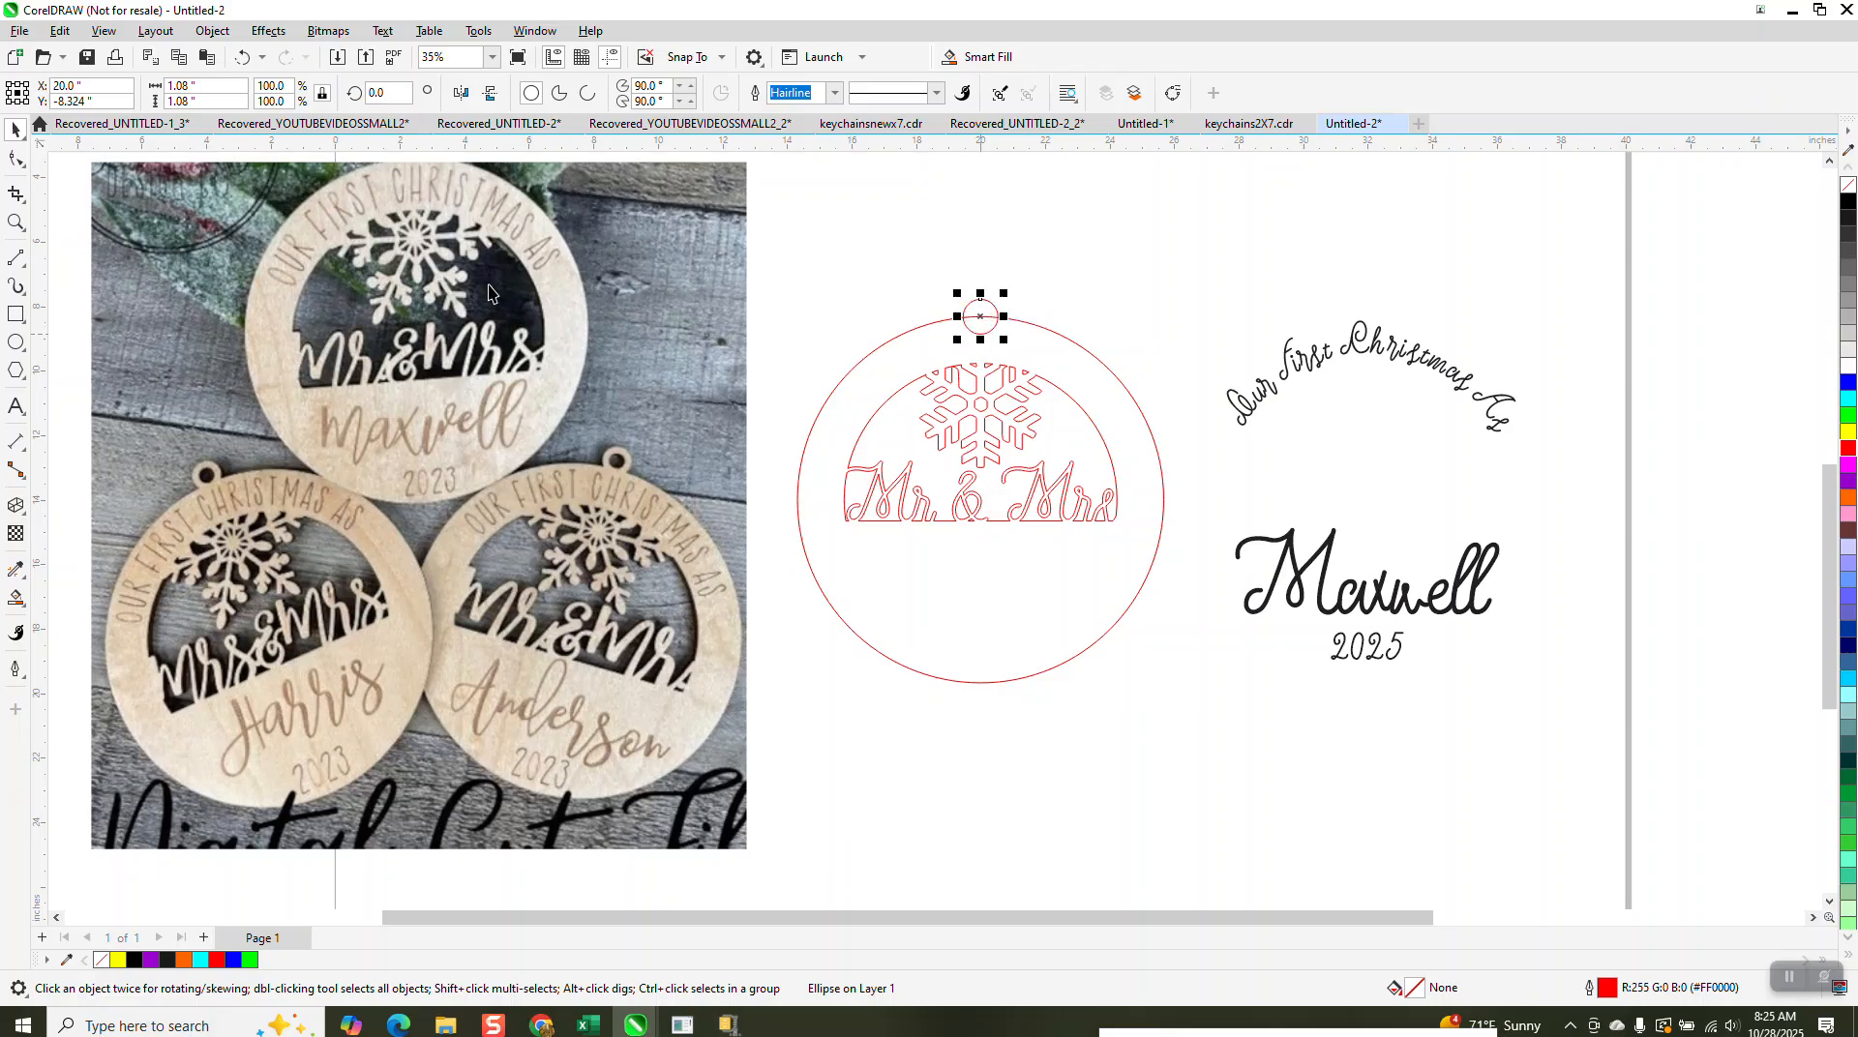
Step: Raise the small circle to about Y -8.1 inches and add a concentric copy about 0.6 inches across for the hanging hole
{"action": "left_click", "coordinate": [14, 222]}
{"action": "left_click_drag", "start_coordinate": [833, 282], "coordinate": [1104, 474]}
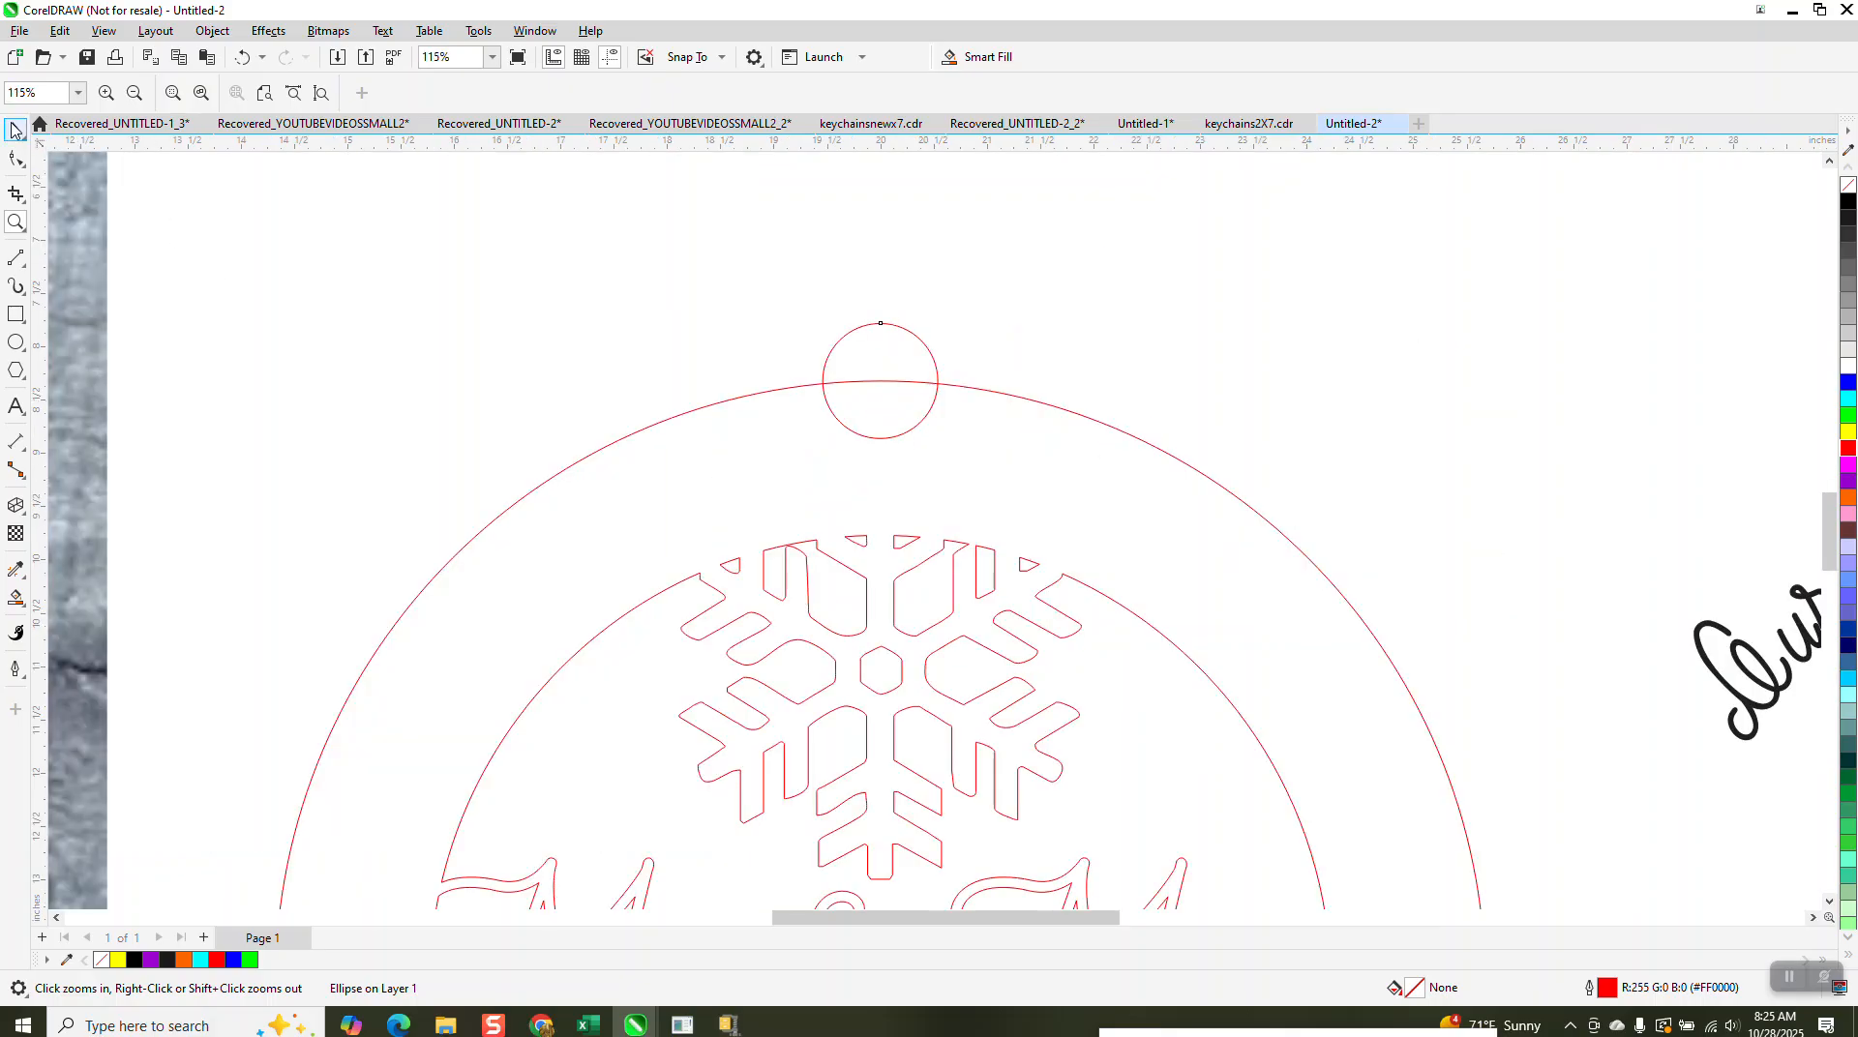
{"action": "left_click", "coordinate": [15, 130]}
{"action": "left_click_drag", "start_coordinate": [880, 380], "coordinate": [876, 358]}
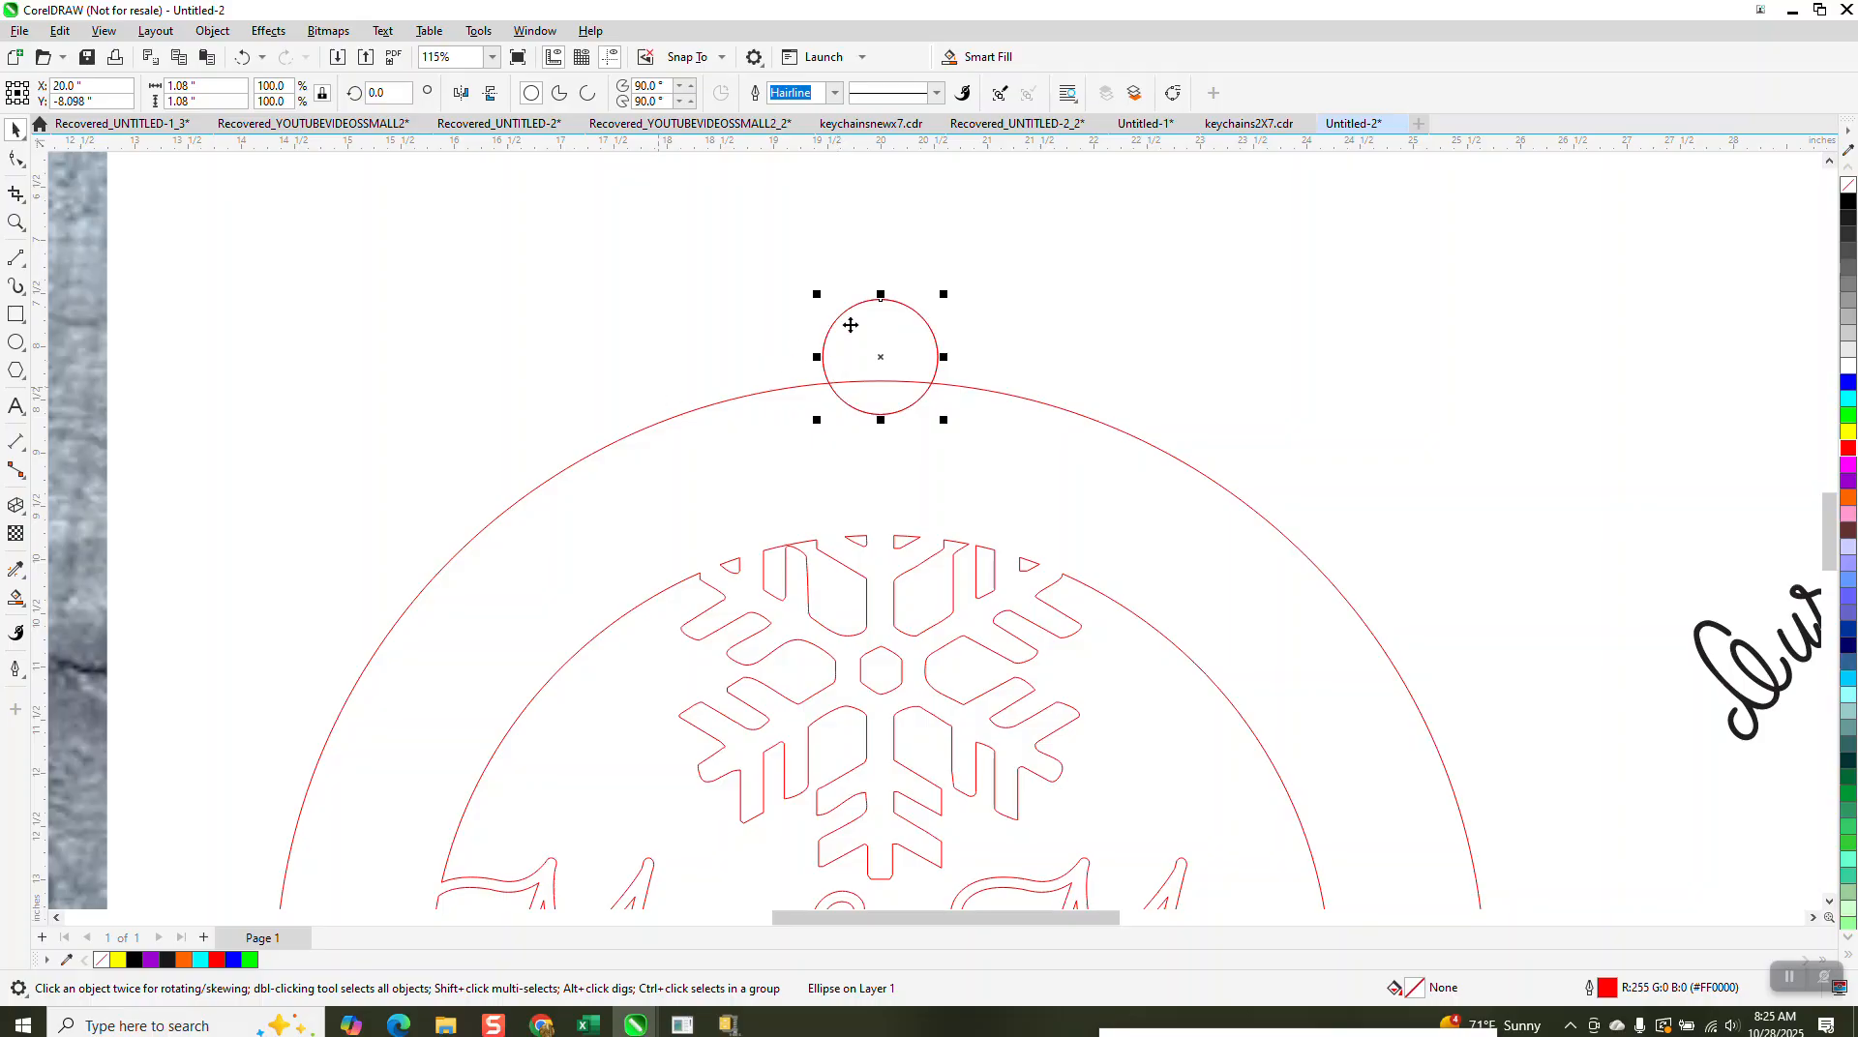
{"action": "left_click_drag", "start_coordinate": [939, 300], "coordinate": [925, 318]}
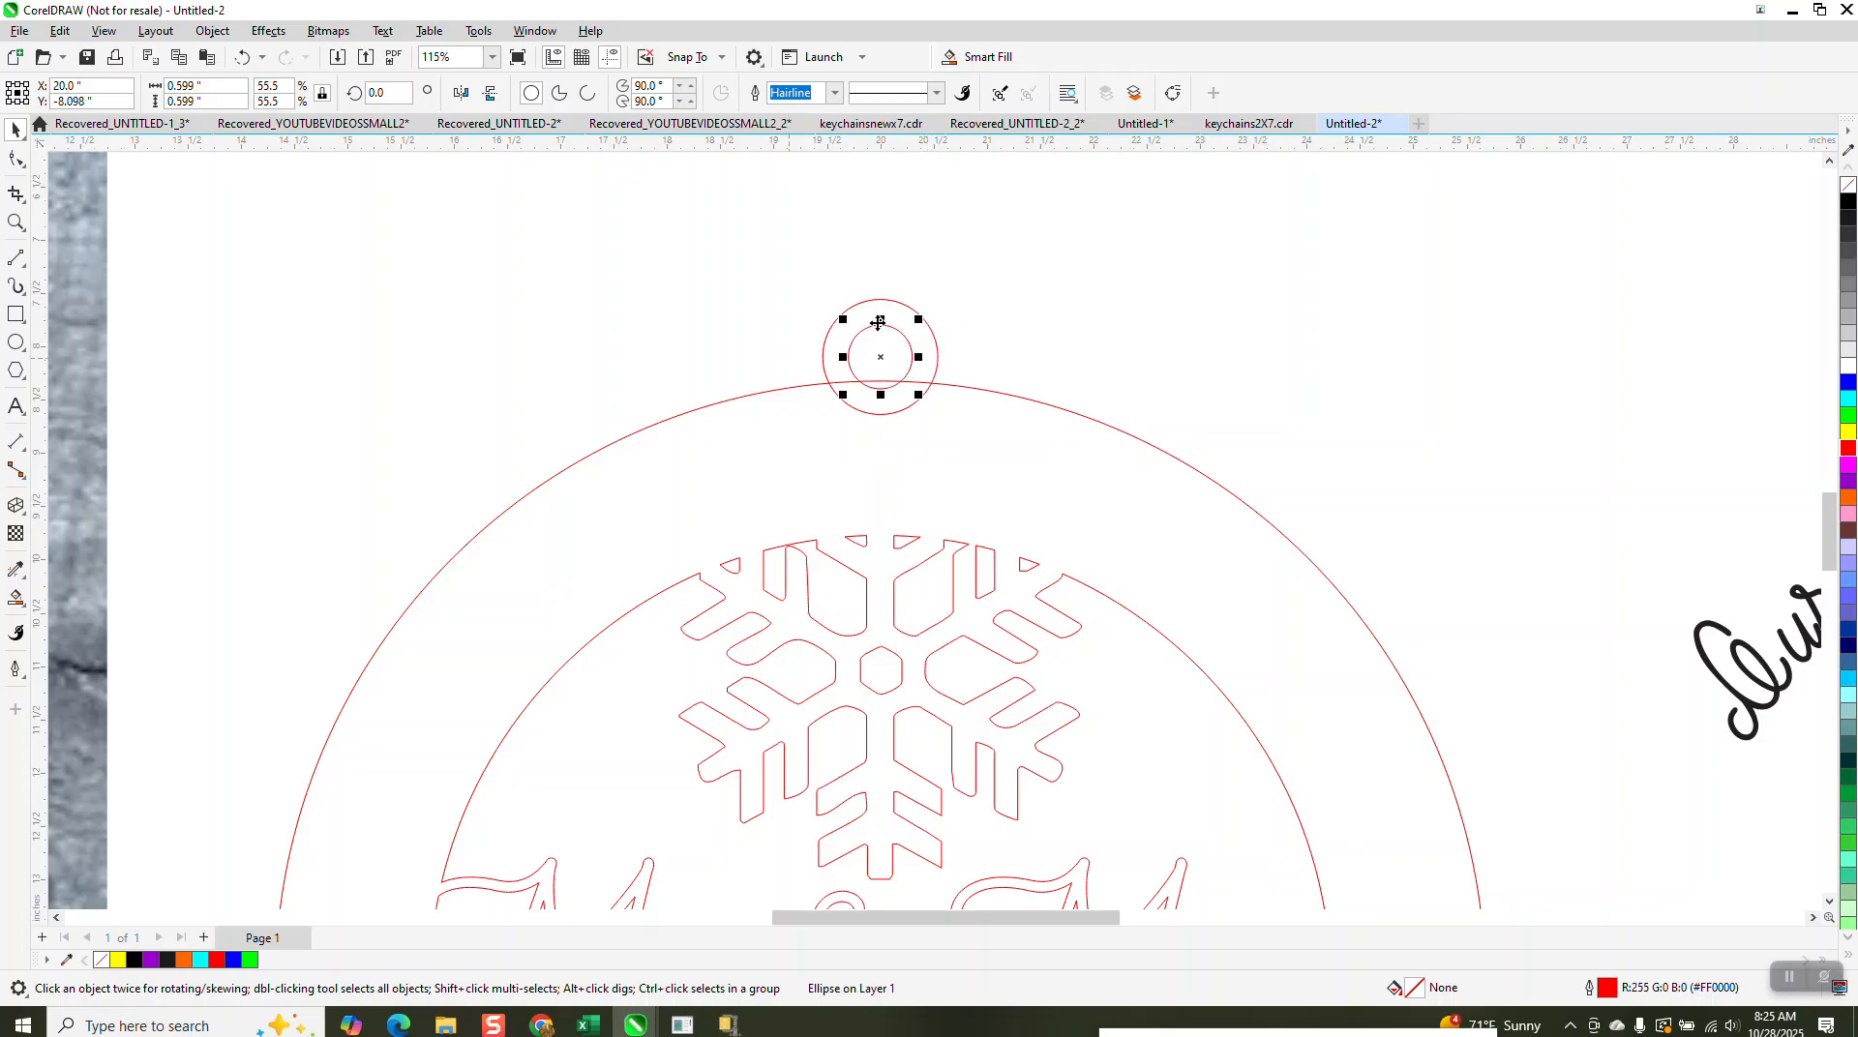
Step: Duplicate the ornament outline and both loop circles, placing the copy 24 inches to the right
{"action": "scroll", "coordinate": [751, 325], "scroll_direction": "down", "scroll_amount": 1}
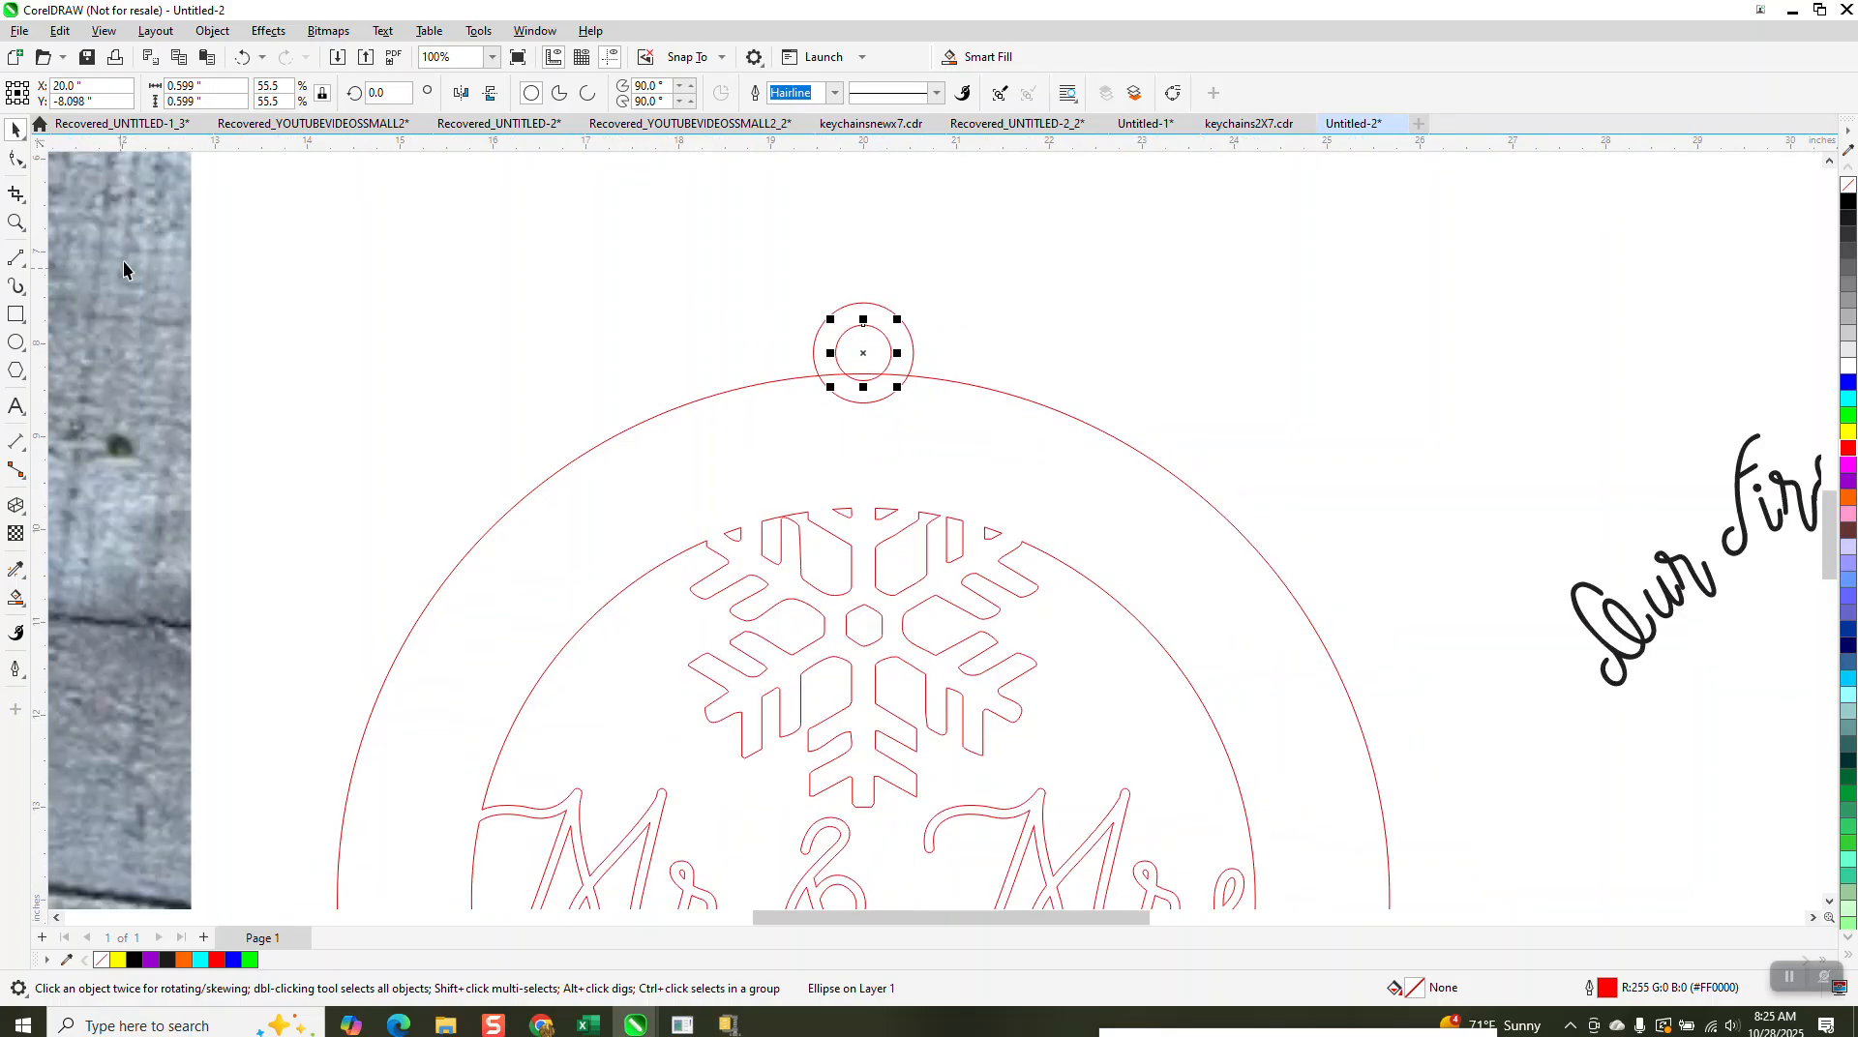
{"action": "scroll", "coordinate": [722, 276], "scroll_direction": "down", "scroll_amount": 5}
{"action": "left_click_drag", "start_coordinate": [531, 300], "coordinate": [956, 775]}
{"action": "left_click_drag", "start_coordinate": [1068, 838], "coordinate": [1065, 826]}
{"action": "key", "text": "ctrl+d"}
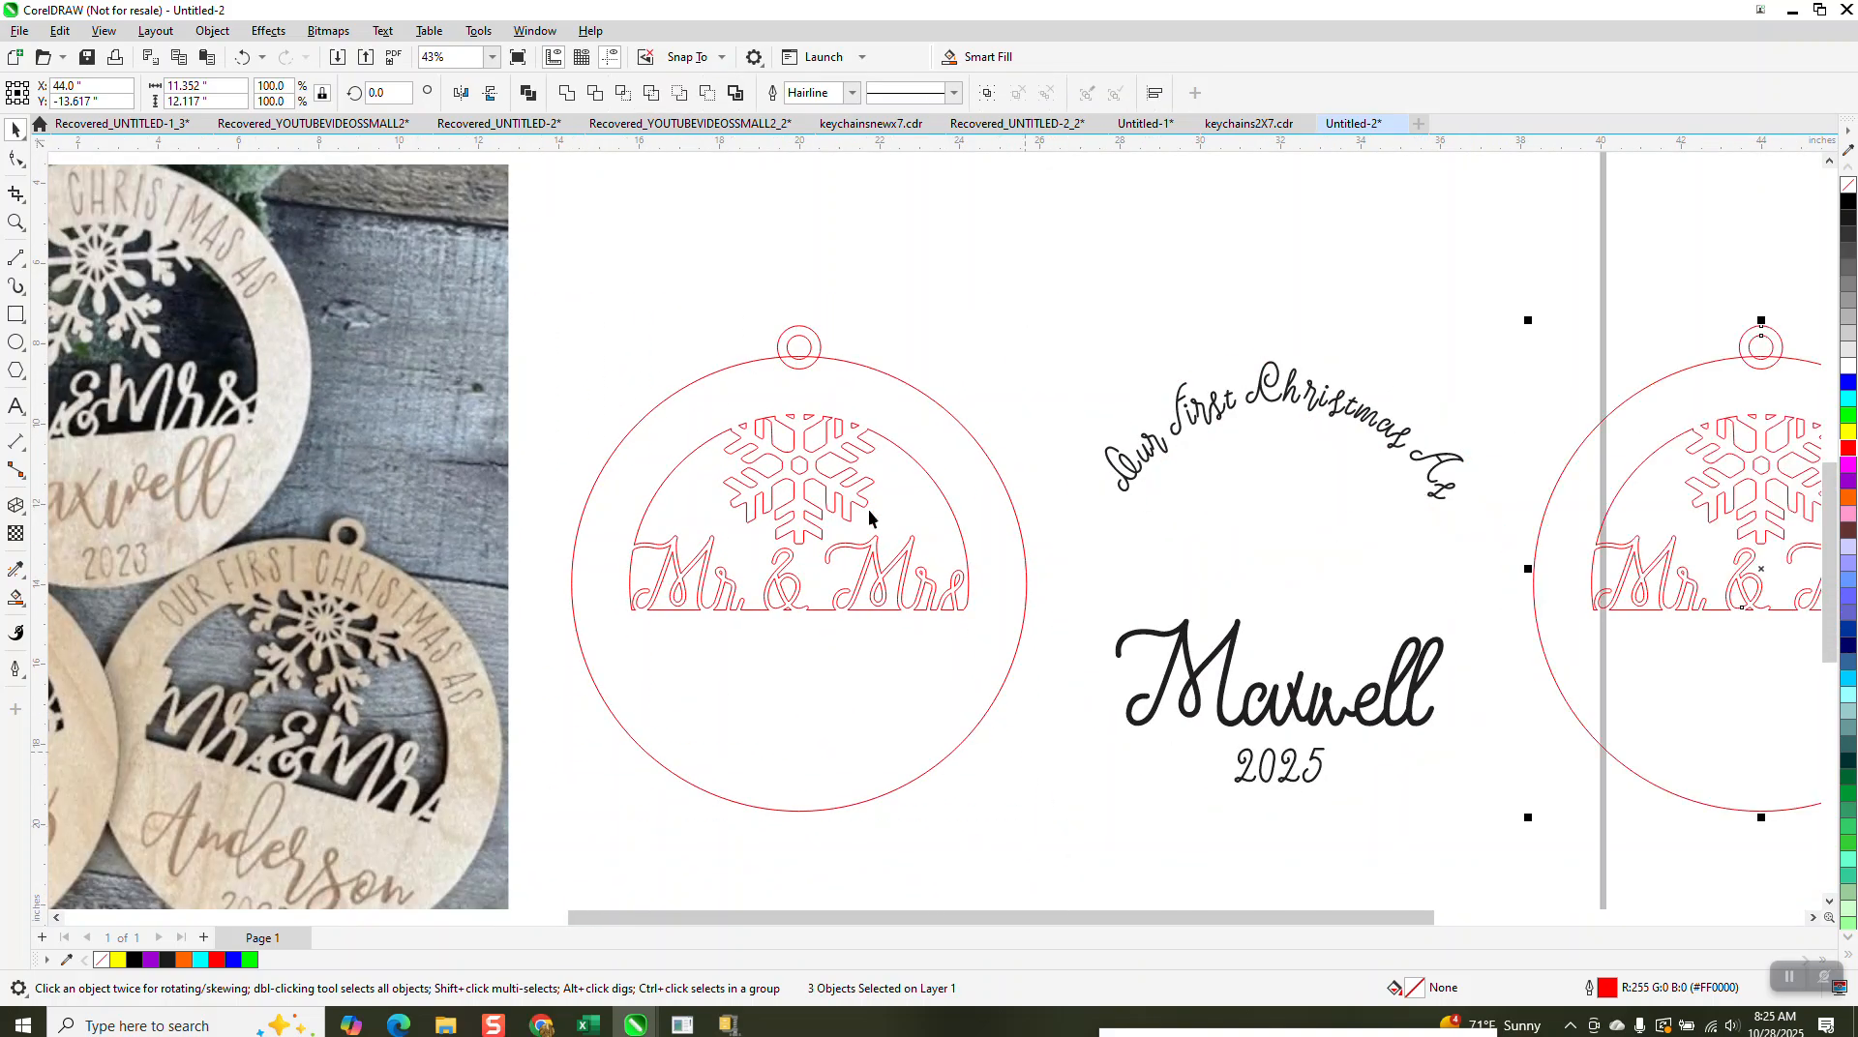
Step: Remove the overlapping loop and outline segments on the original ornament with Virtual Segment Delete, keeping the hanging hole intact
{"action": "left_click", "coordinate": [15, 222]}
{"action": "left_click_drag", "start_coordinate": [659, 290], "coordinate": [905, 426]}
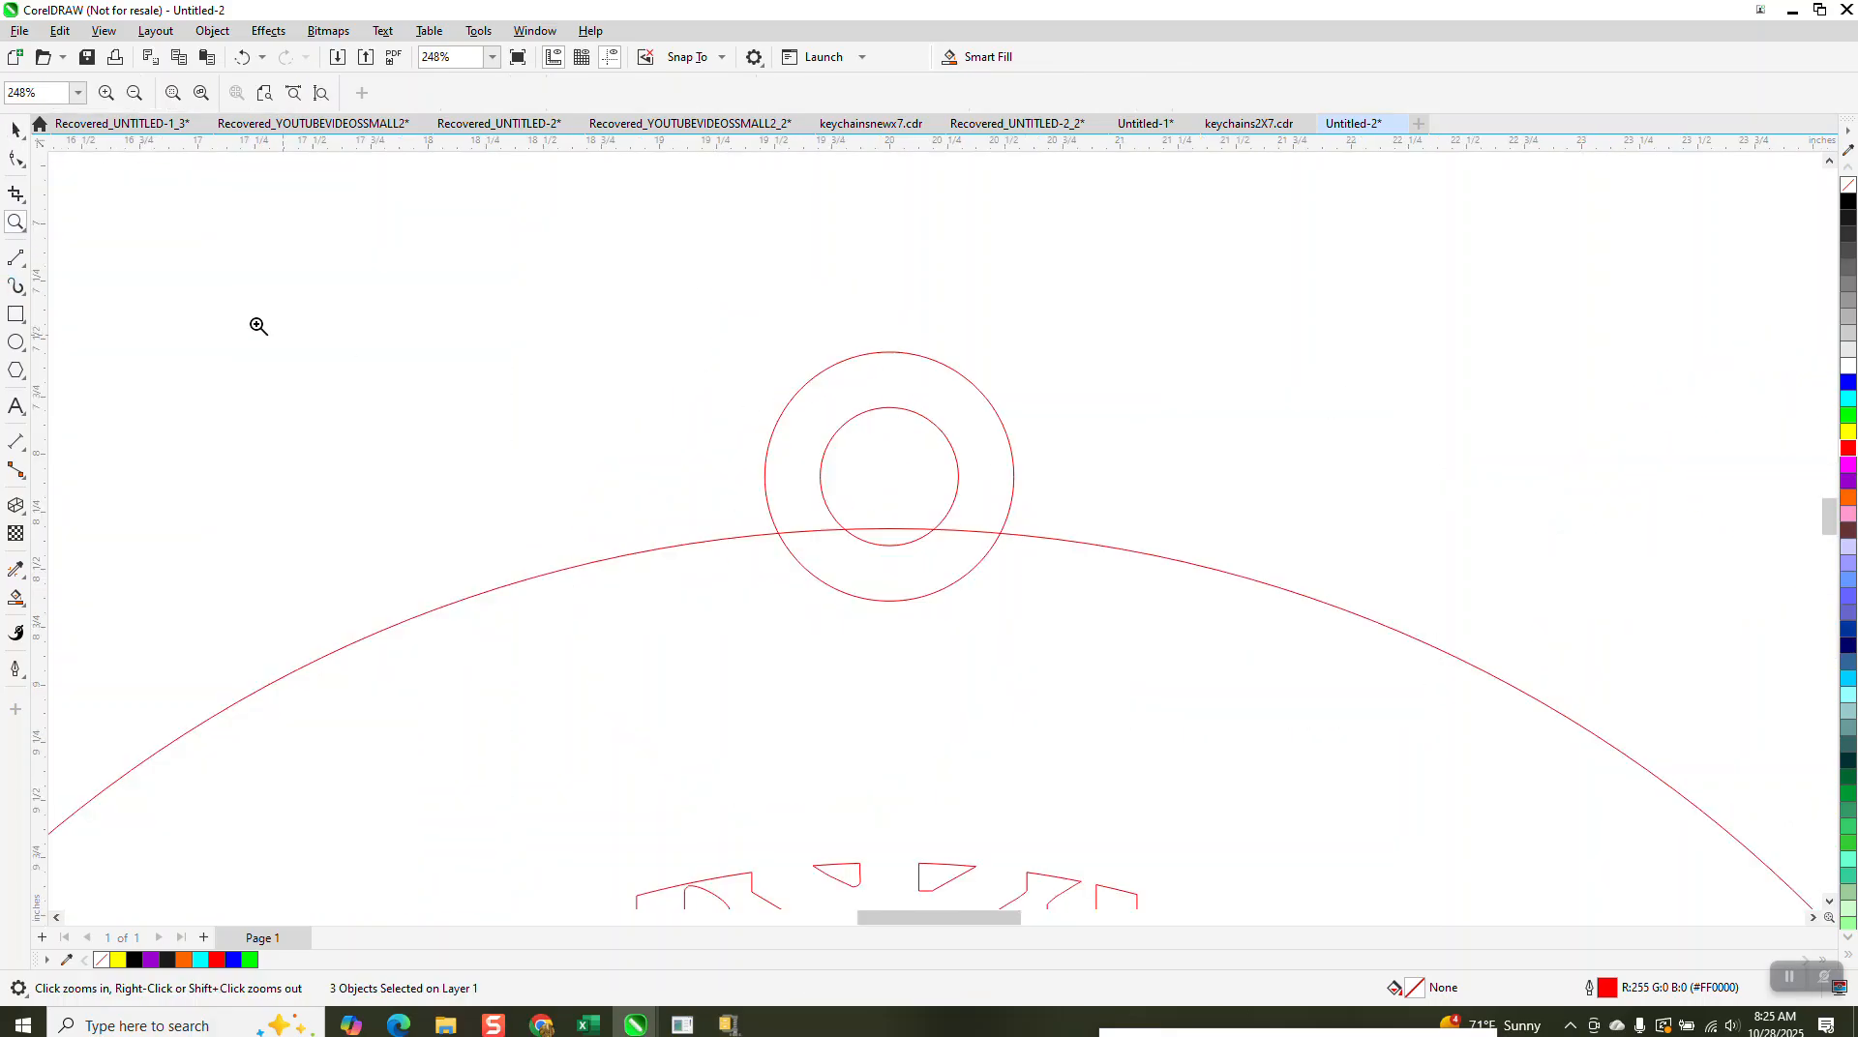
{"action": "left_click", "coordinate": [26, 207]}
{"action": "left_click", "coordinate": [102, 236]}
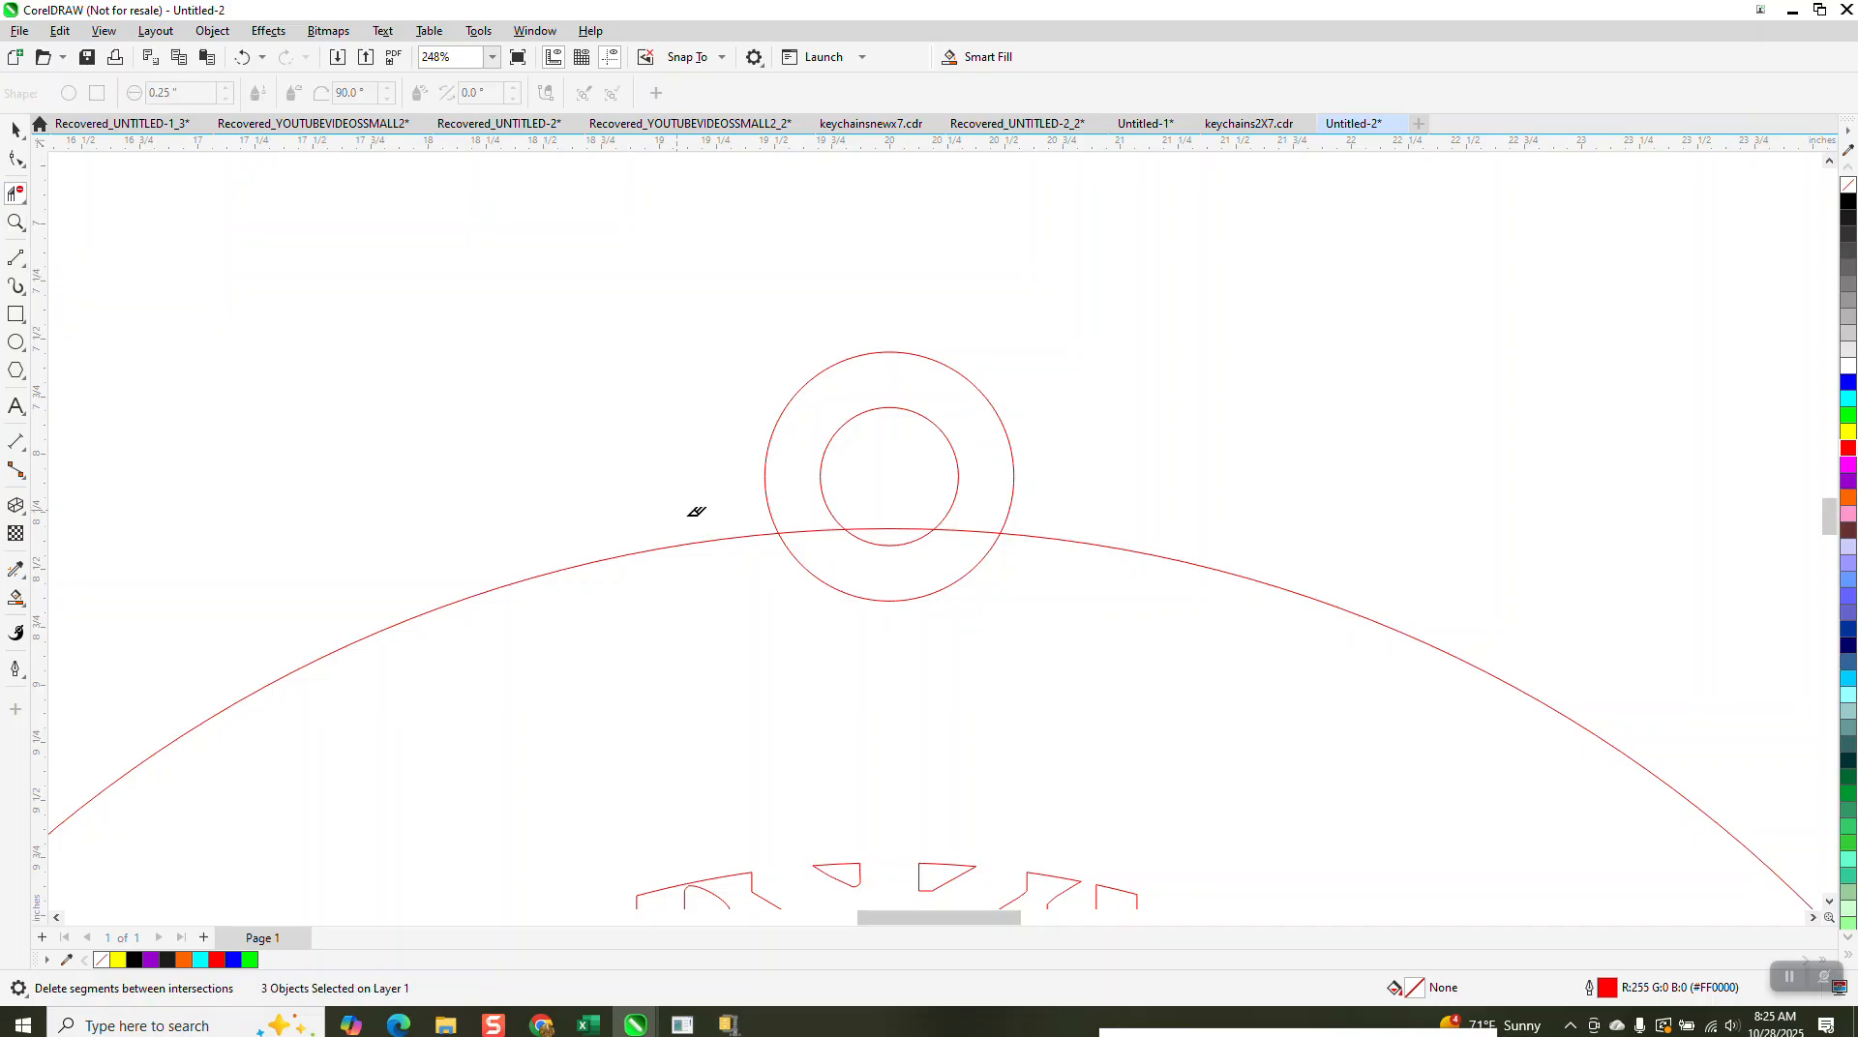
{"action": "left_click", "coordinate": [870, 600]}
{"action": "left_click", "coordinate": [809, 531]}
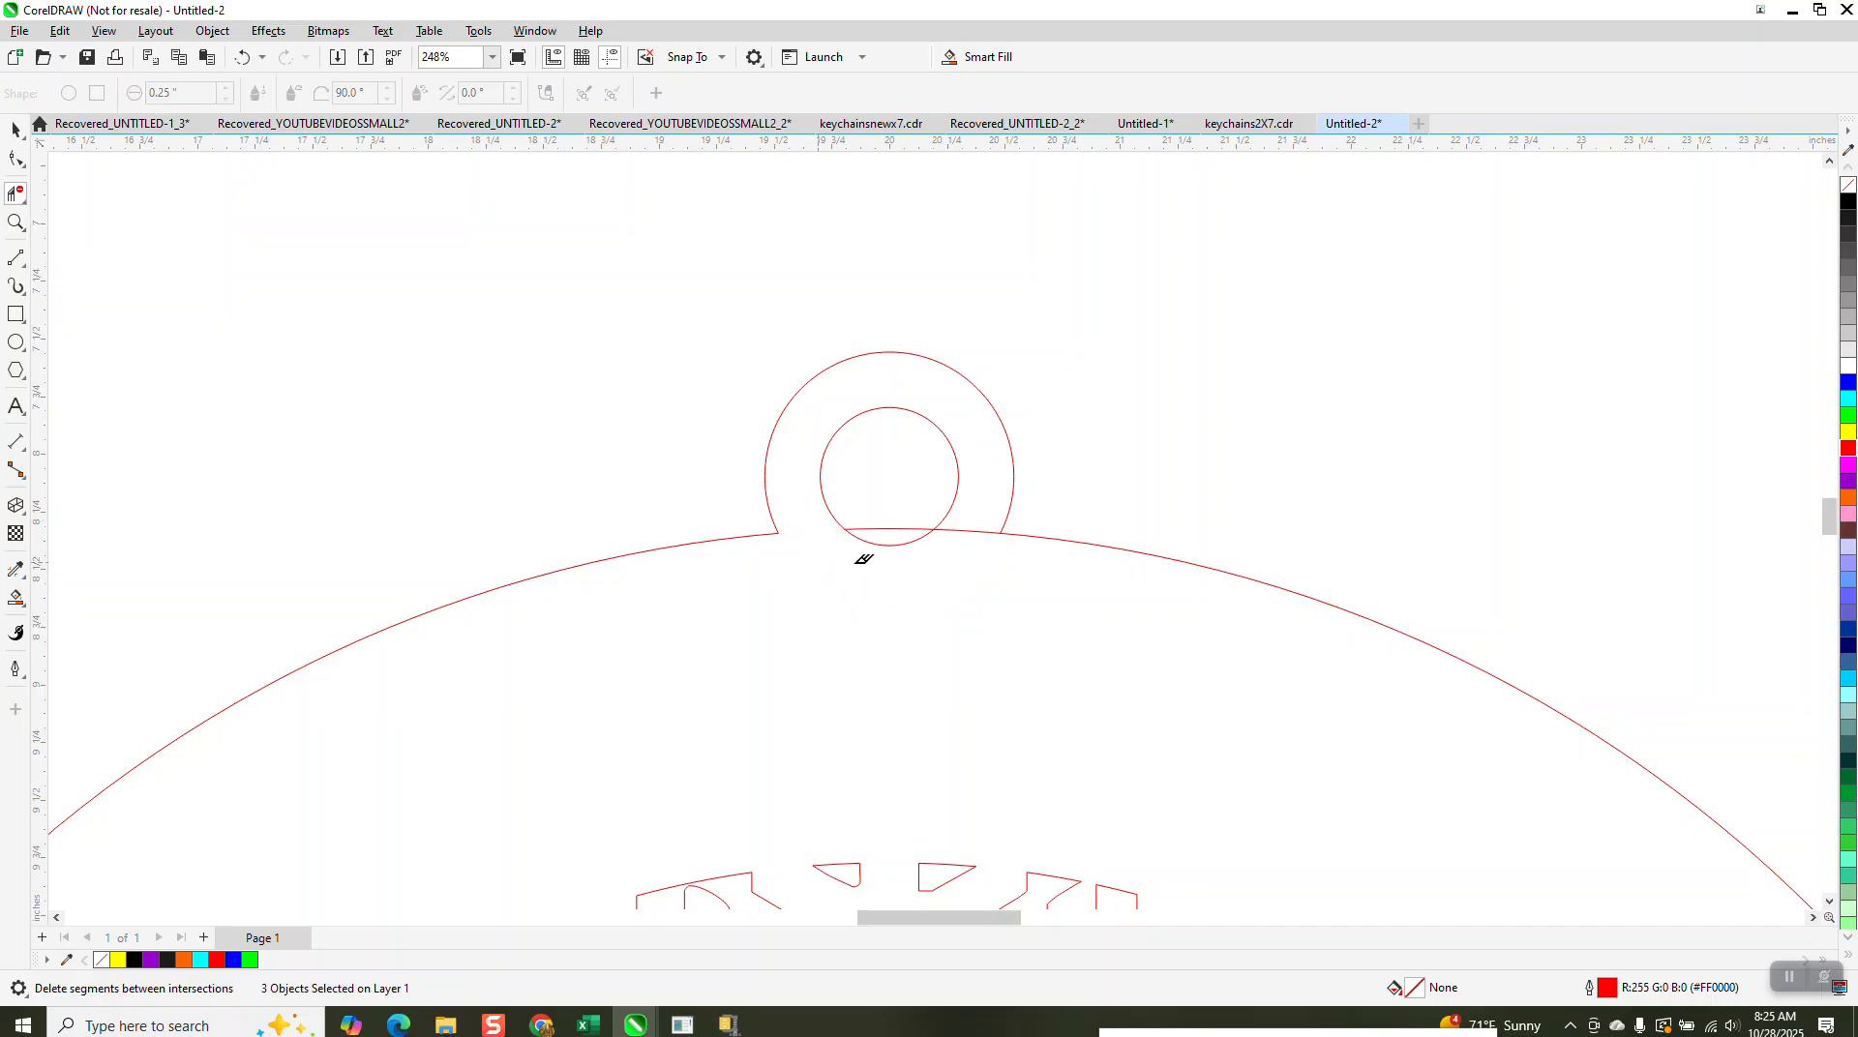
{"action": "left_click", "coordinate": [952, 535]}
{"action": "left_click", "coordinate": [899, 528]}
Step: Smart Fill the ornament body in blue with no outline and move the filled shape 12 inches up
{"action": "scroll", "coordinate": [776, 426], "scroll_direction": "down", "scroll_amount": 4}
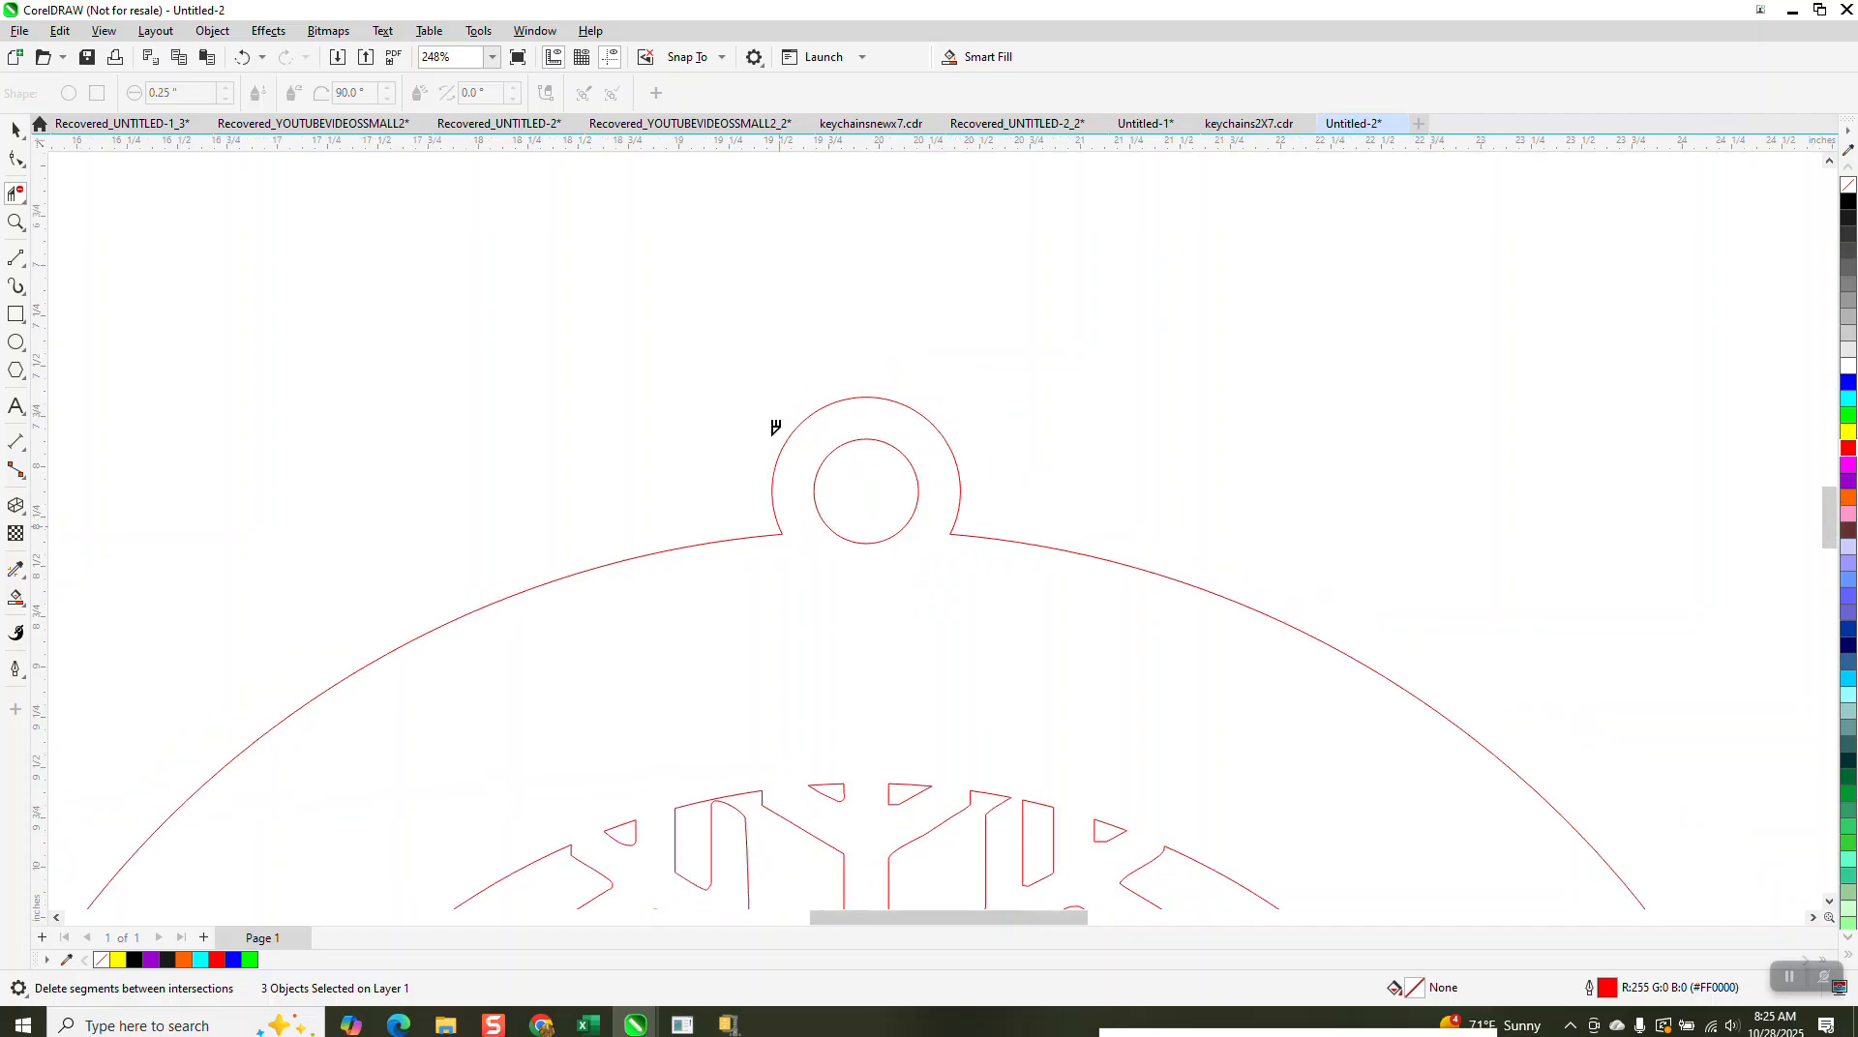
{"action": "scroll", "coordinate": [776, 420], "scroll_direction": "down", "scroll_amount": 2}
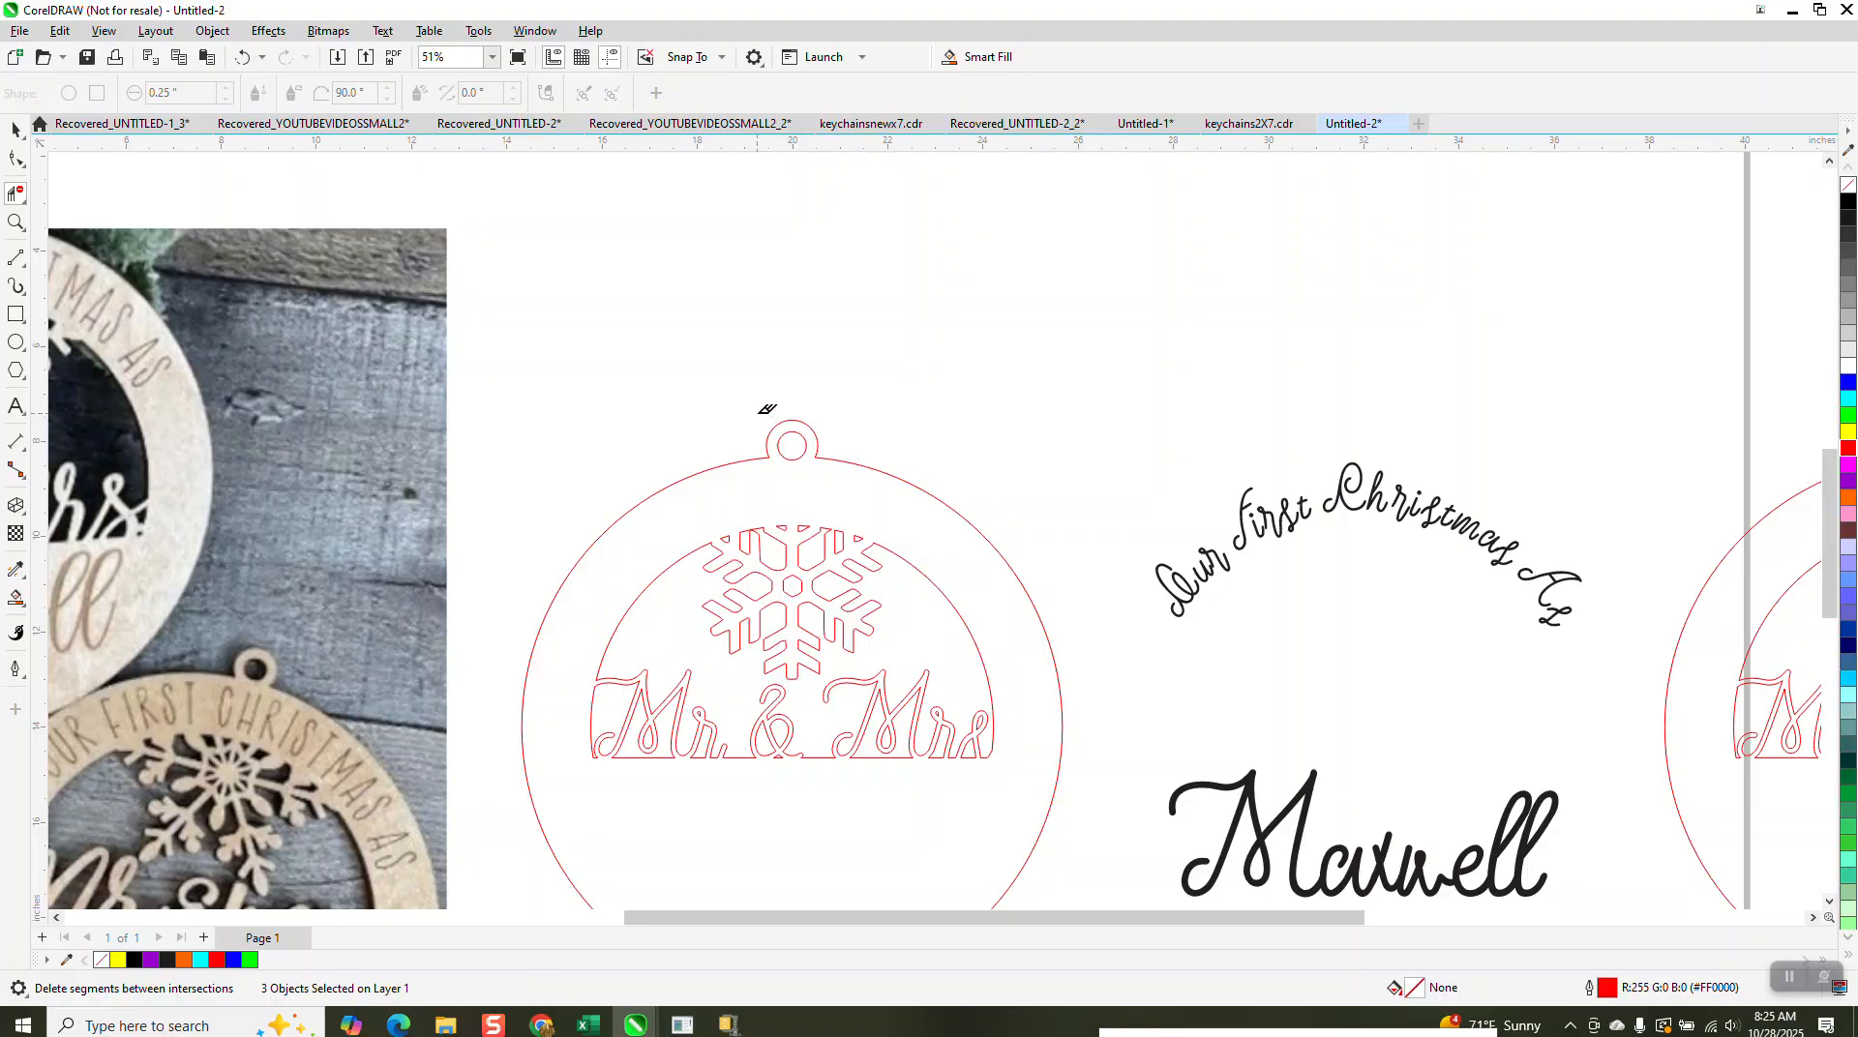
{"action": "left_click", "coordinate": [16, 598]}
{"action": "scroll", "coordinate": [608, 516], "scroll_direction": "down", "scroll_amount": 2}
{"action": "left_click", "coordinate": [744, 499]}
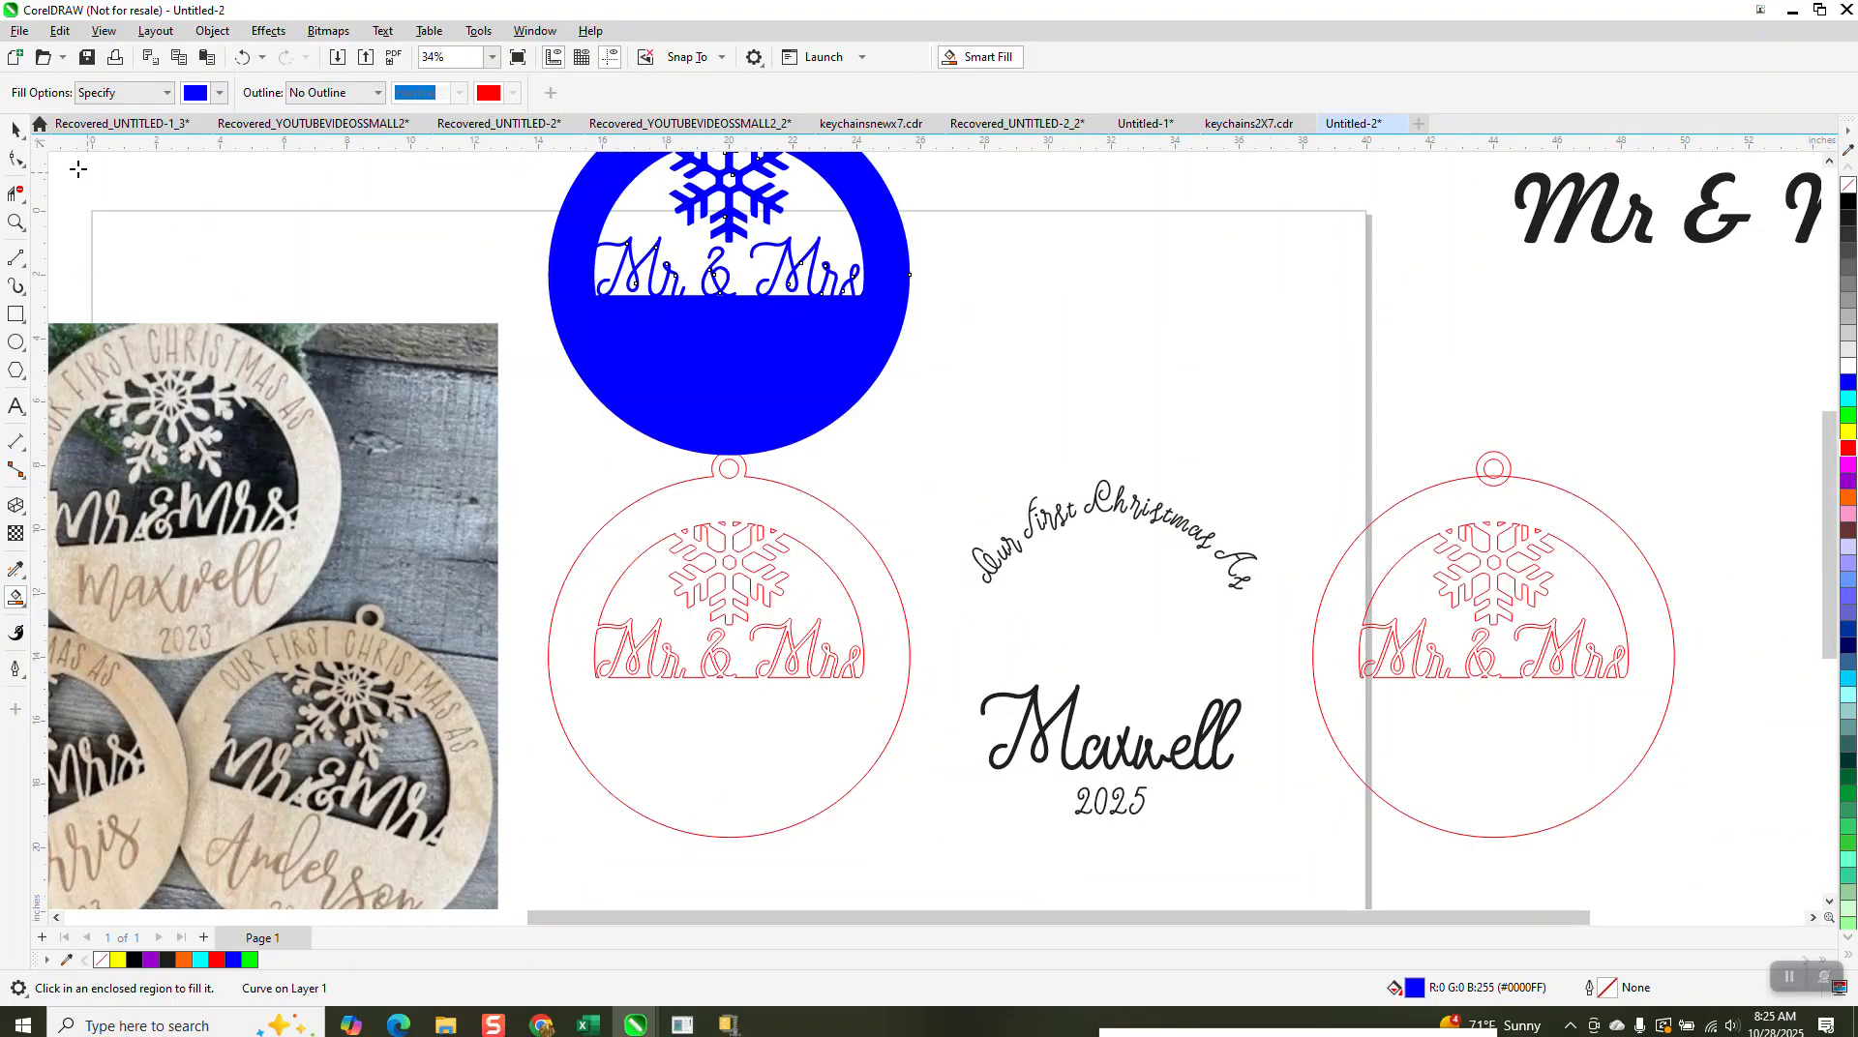
Step: Delete the trimmed red ornament curve and the leftover red loop pieces beneath the blue shape
{"action": "left_click", "coordinate": [16, 128]}
{"action": "left_click", "coordinate": [724, 536]}
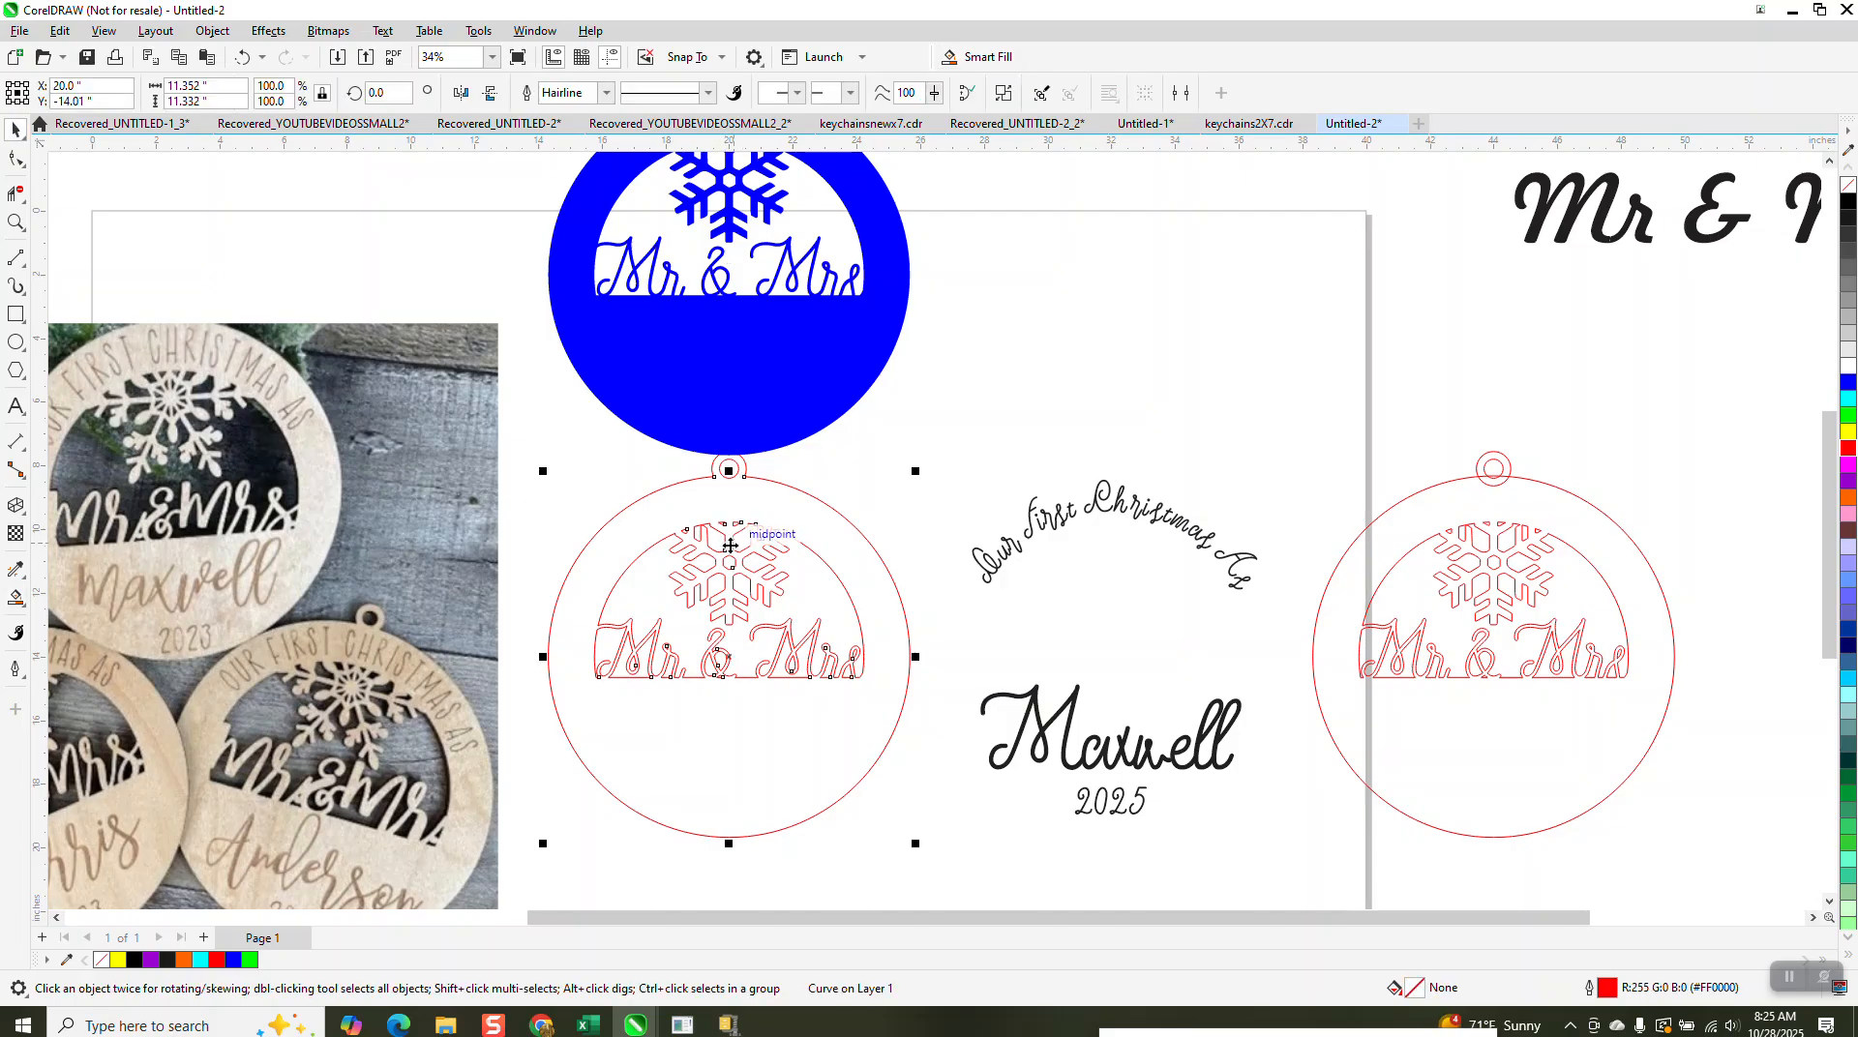
{"action": "key", "text": "Delete"}
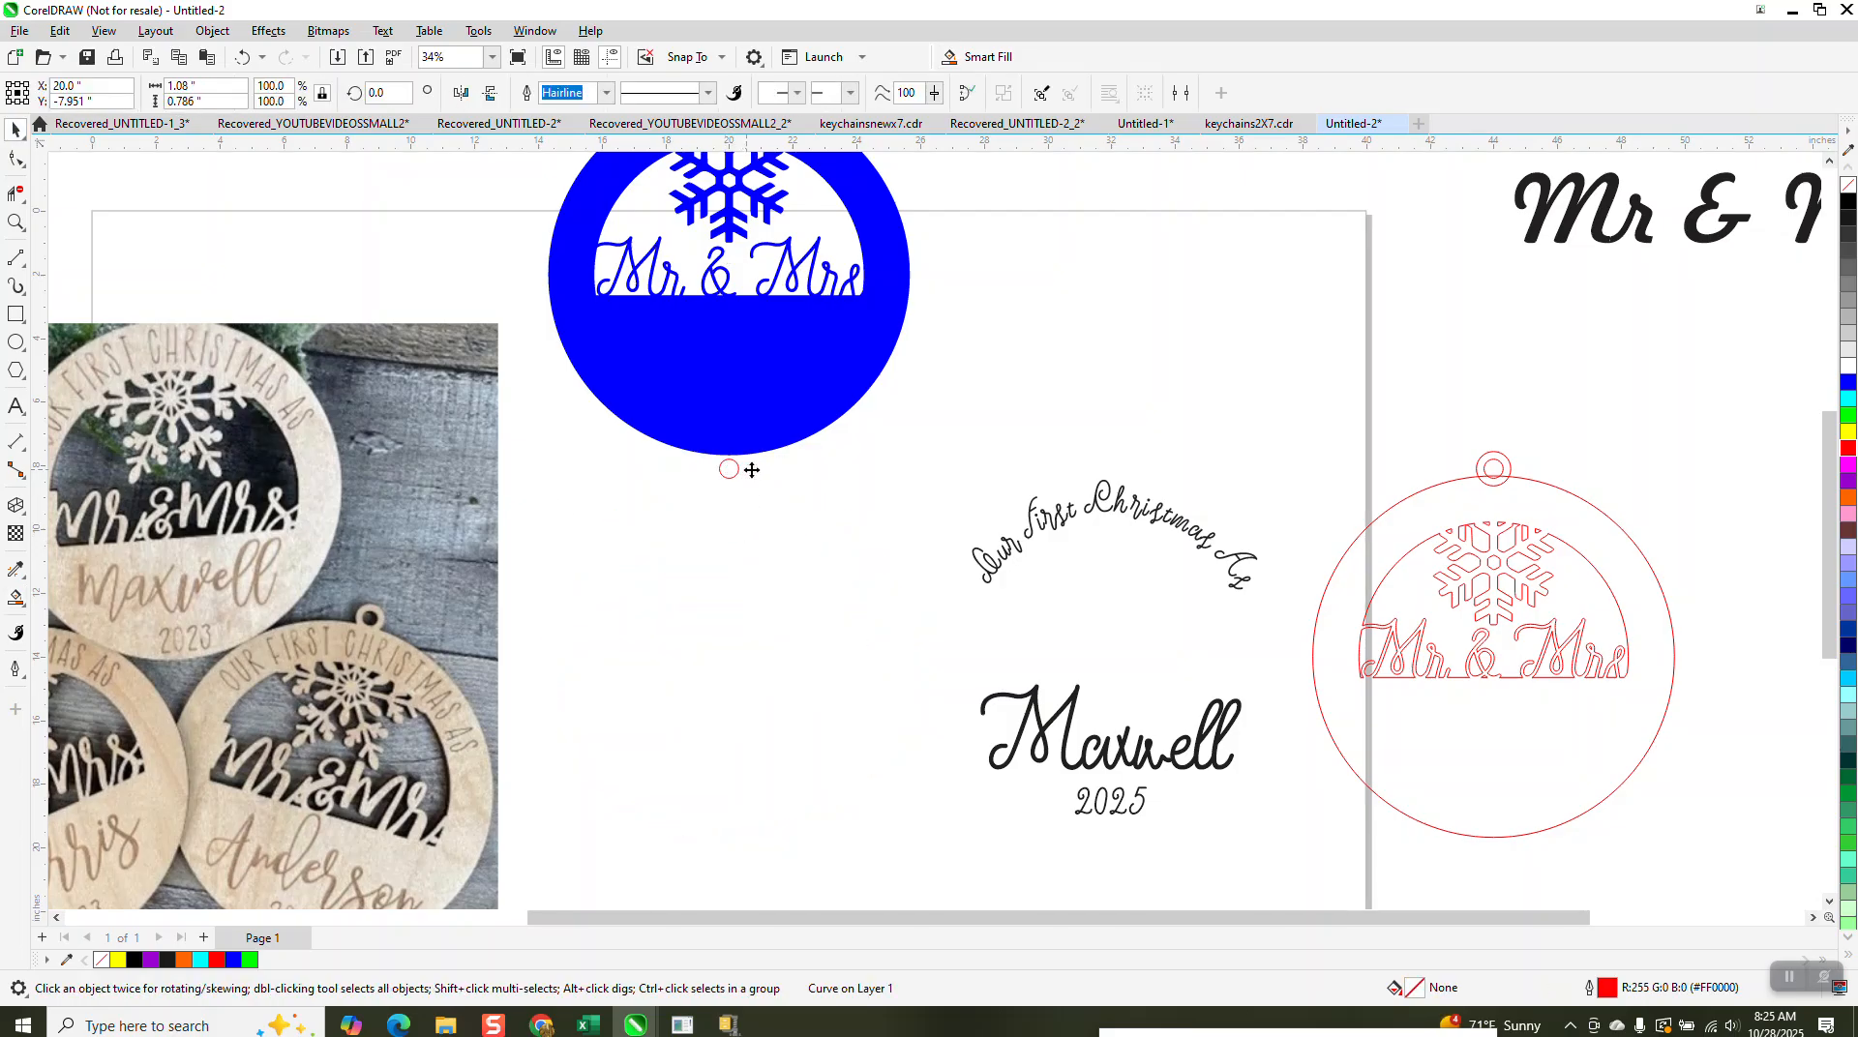
{"action": "left_click_drag", "start_coordinate": [808, 499], "coordinate": [660, 536]}
{"action": "key", "text": "Delete"}
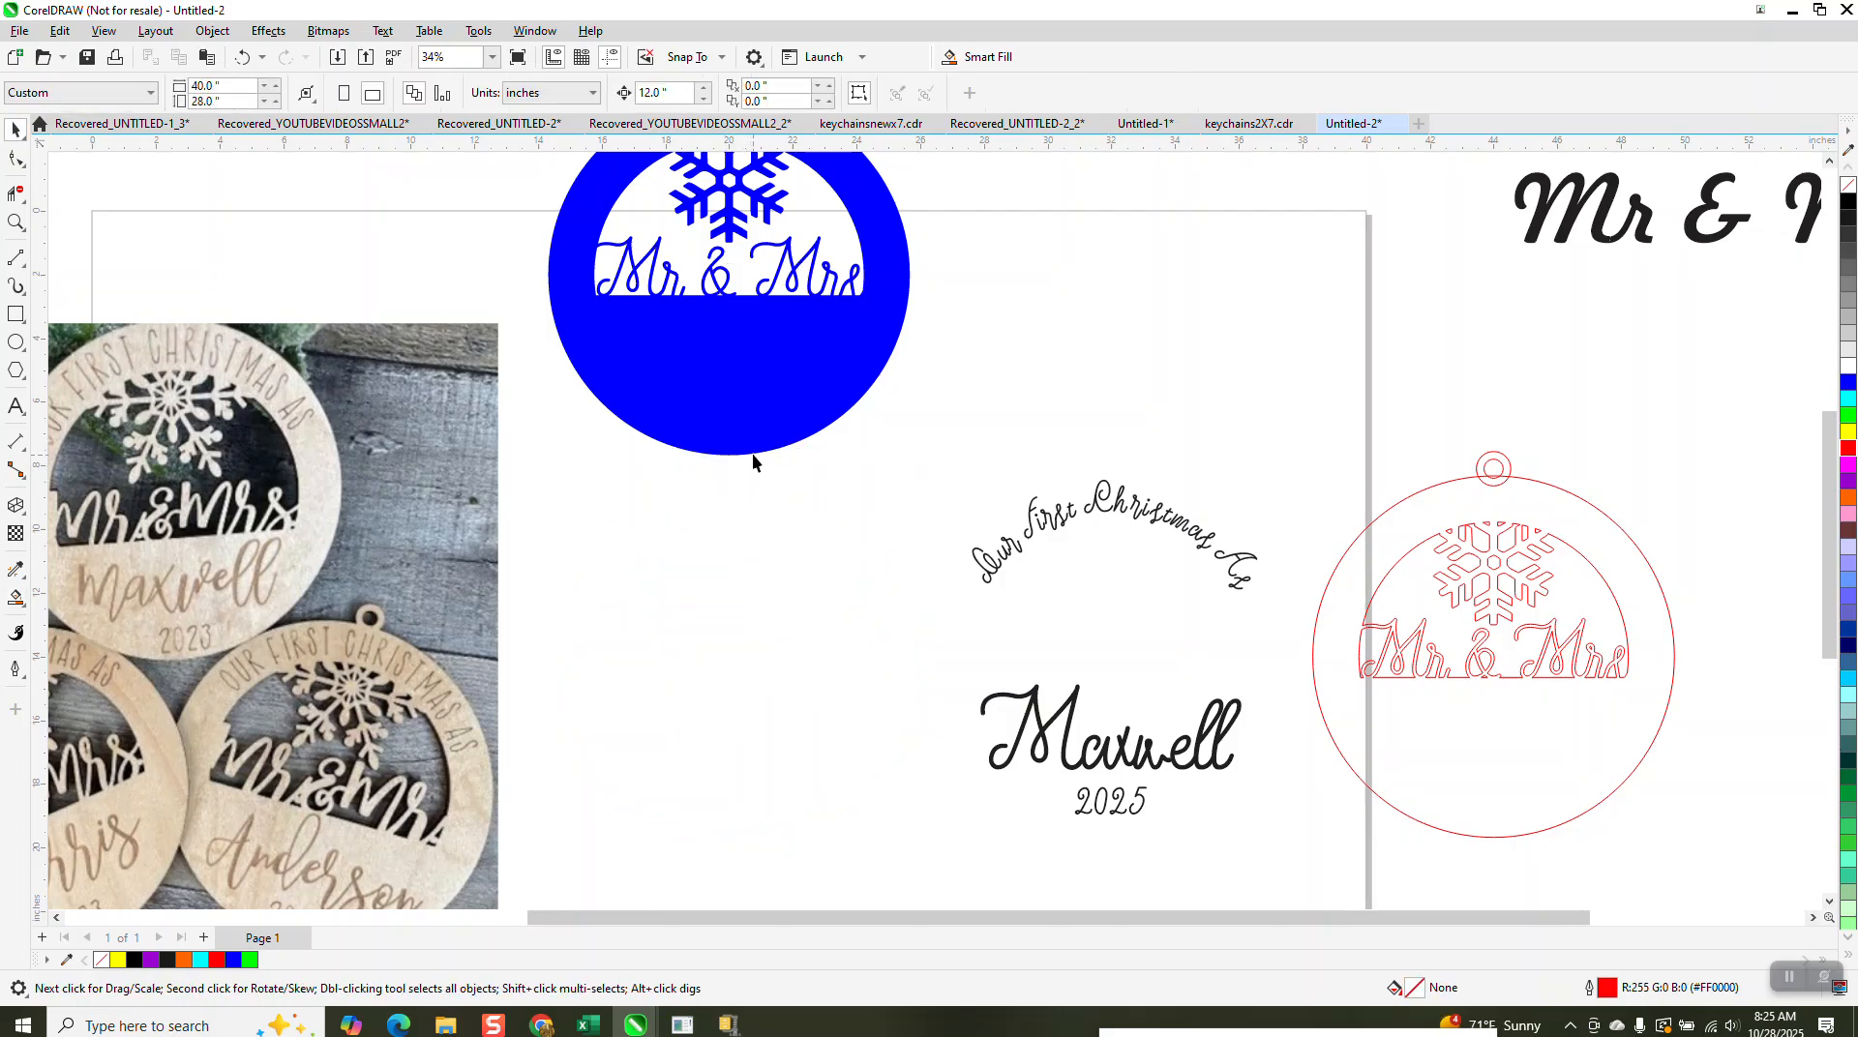
Step: Move the blue ornament shape down 12 inches, remove its fill and give it a red outline
{"action": "left_click", "coordinate": [754, 436]}
{"action": "key", "text": "Down"}
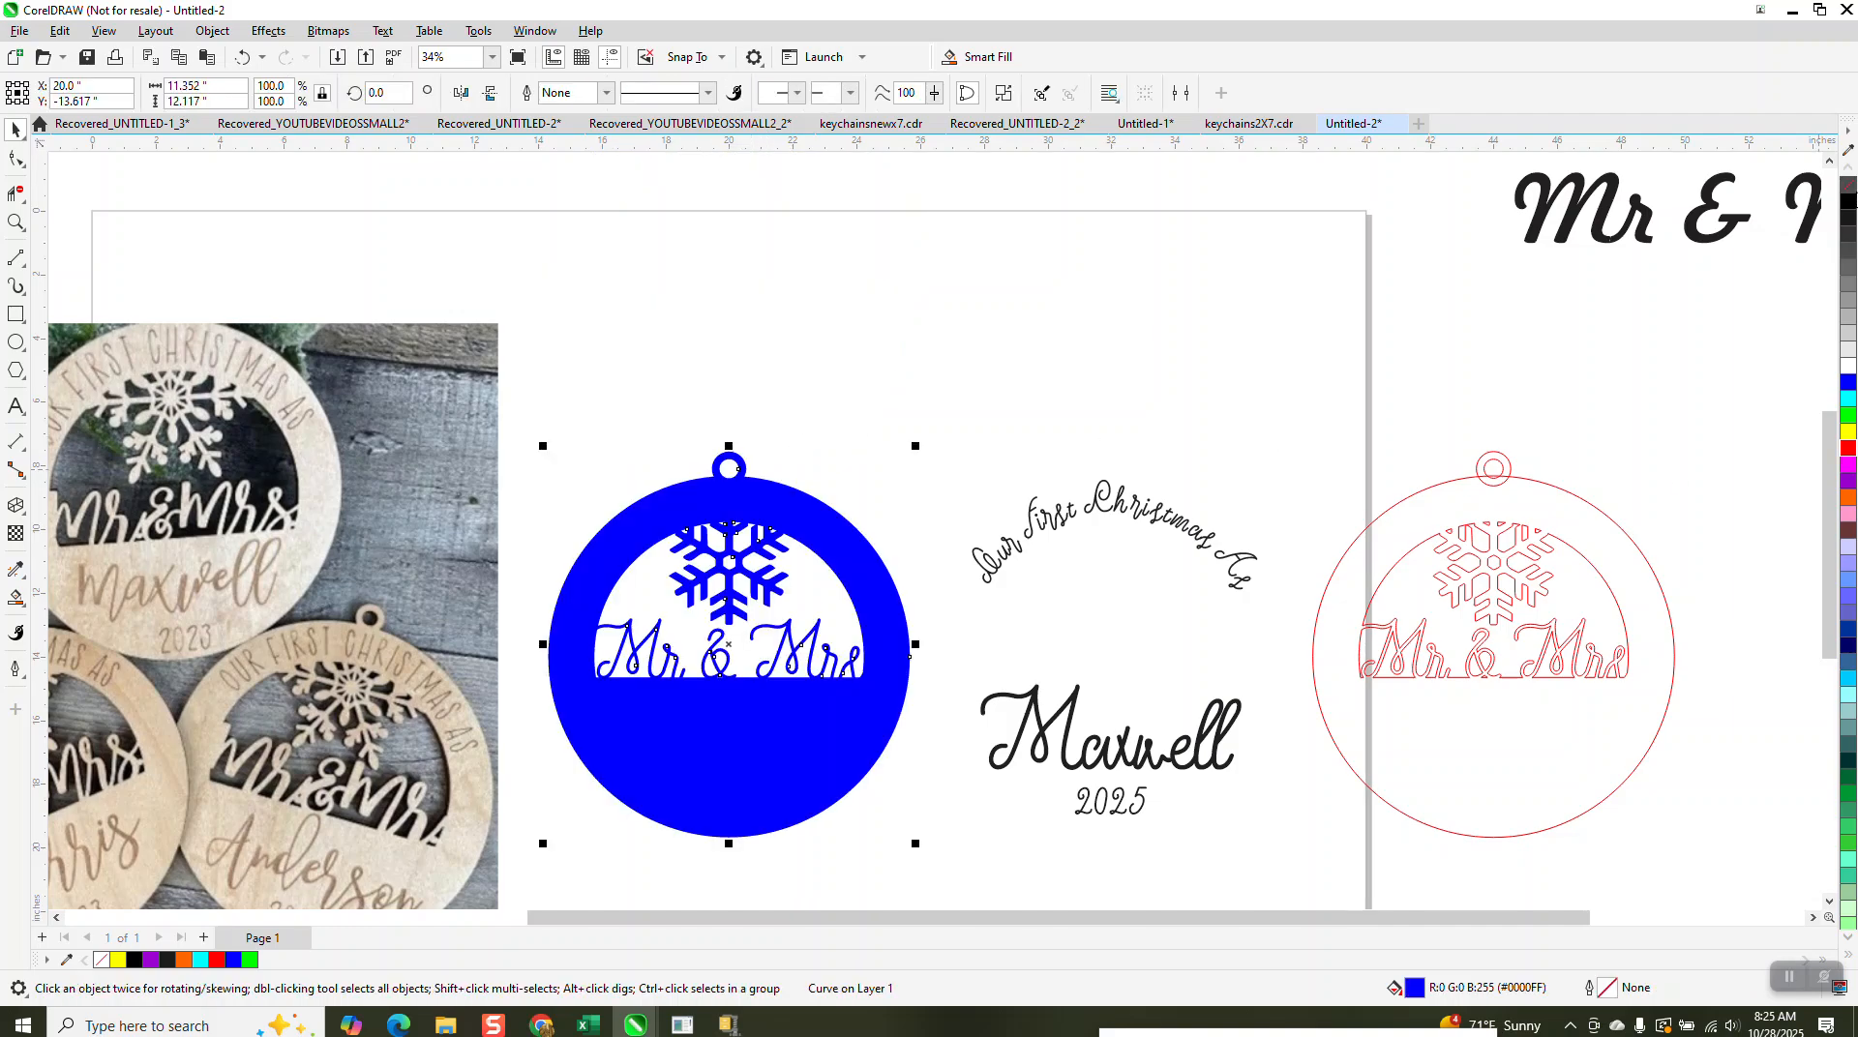
{"action": "left_click", "coordinate": [1849, 189]}
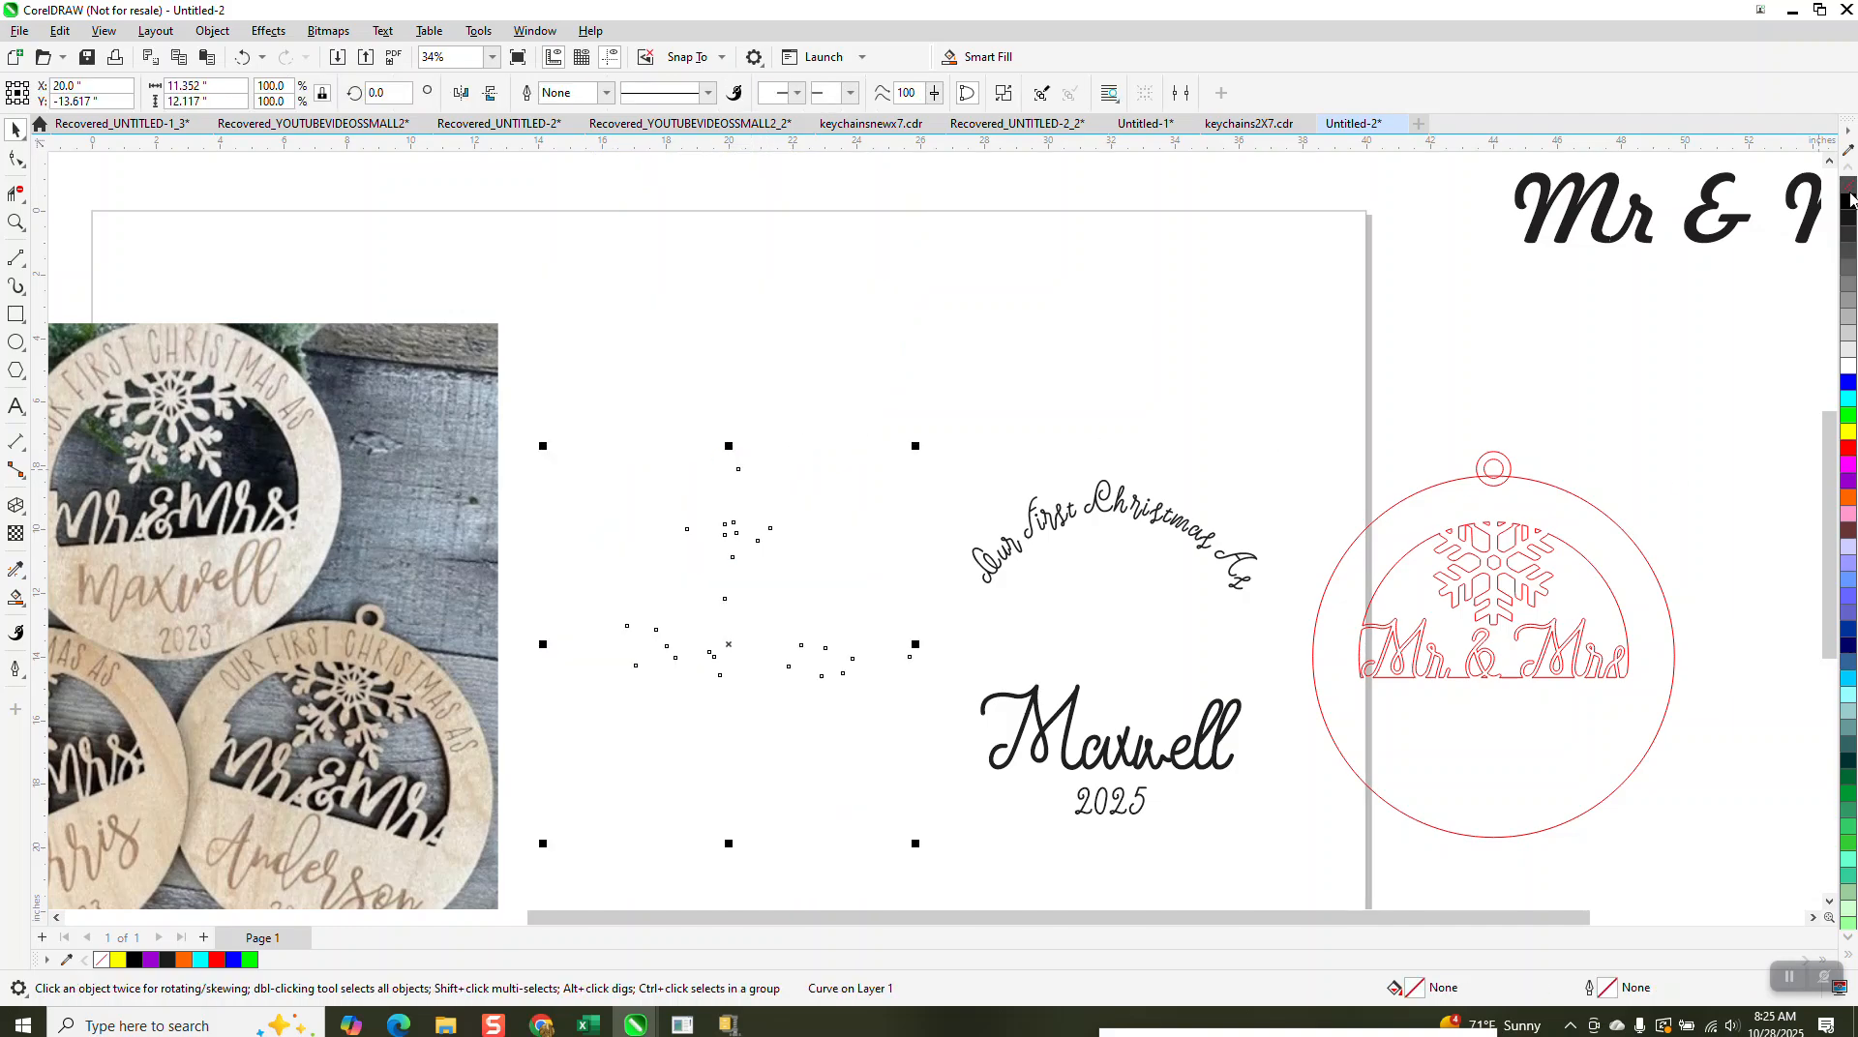
{"action": "right_click", "coordinate": [1849, 449]}
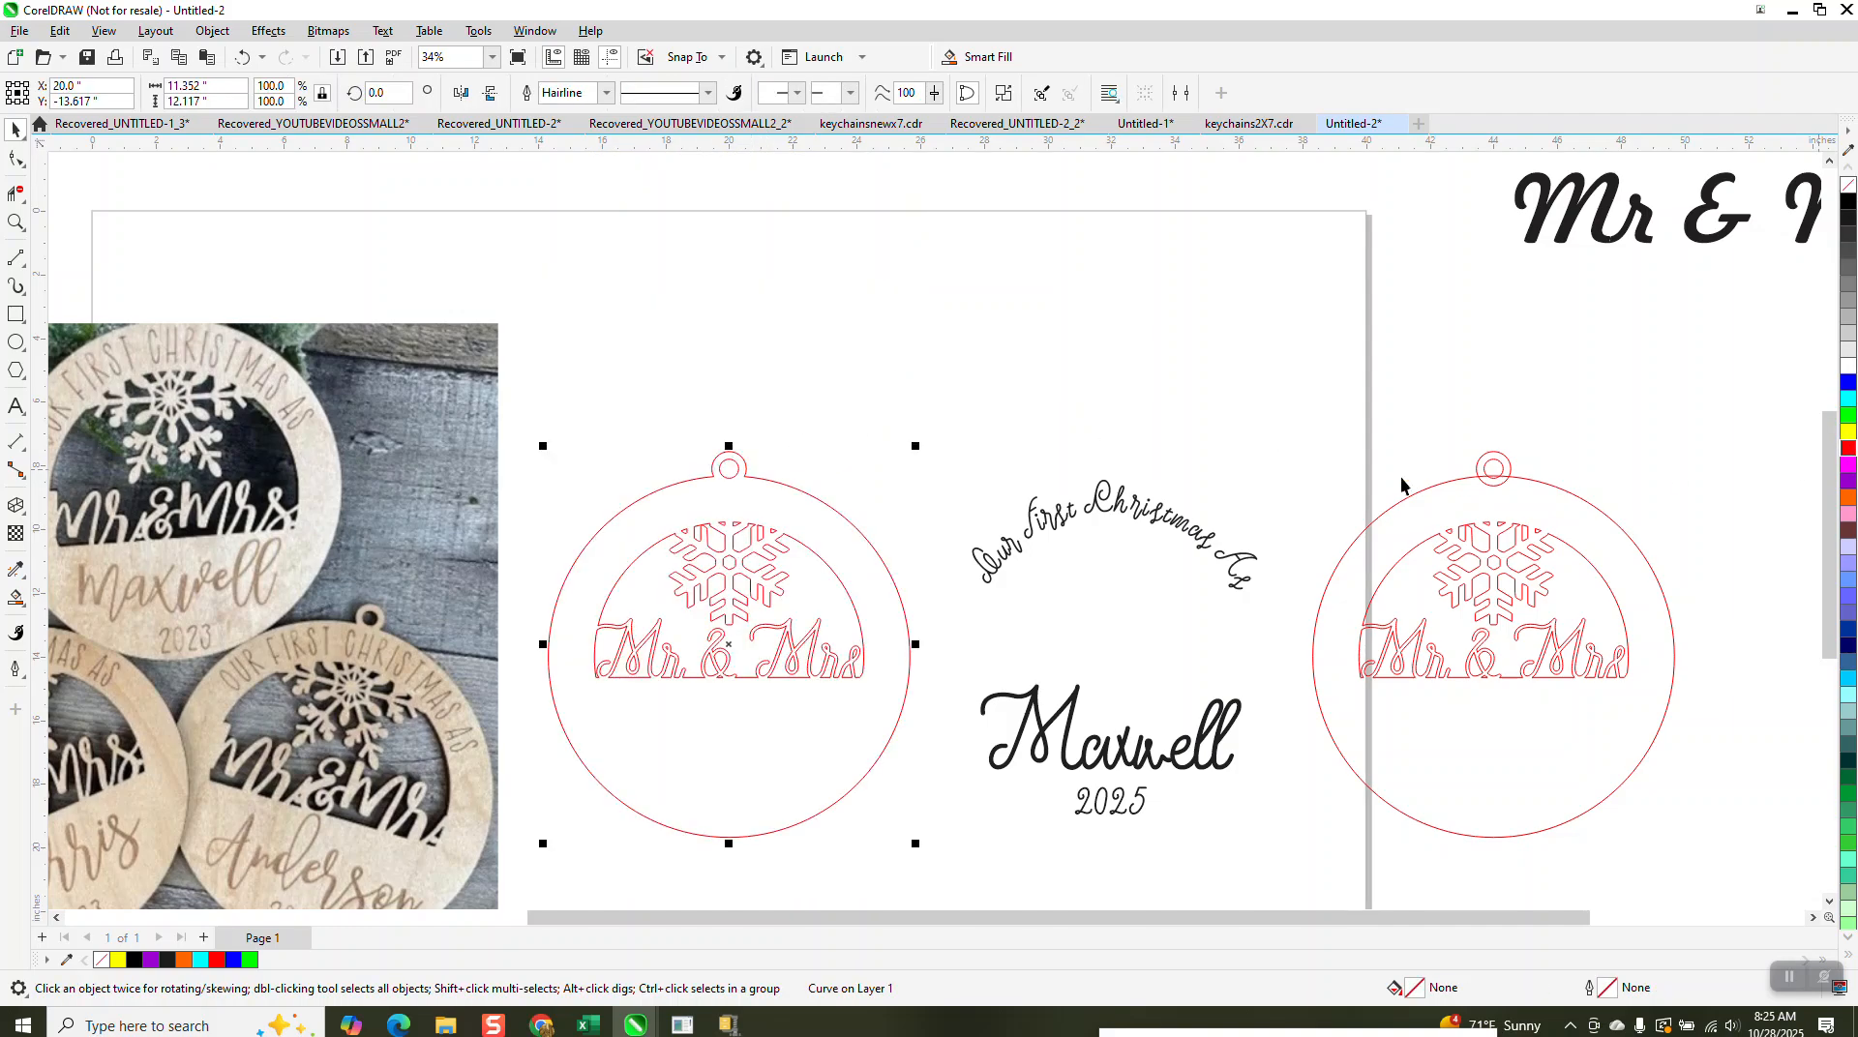
{"action": "left_click", "coordinate": [1019, 453]}
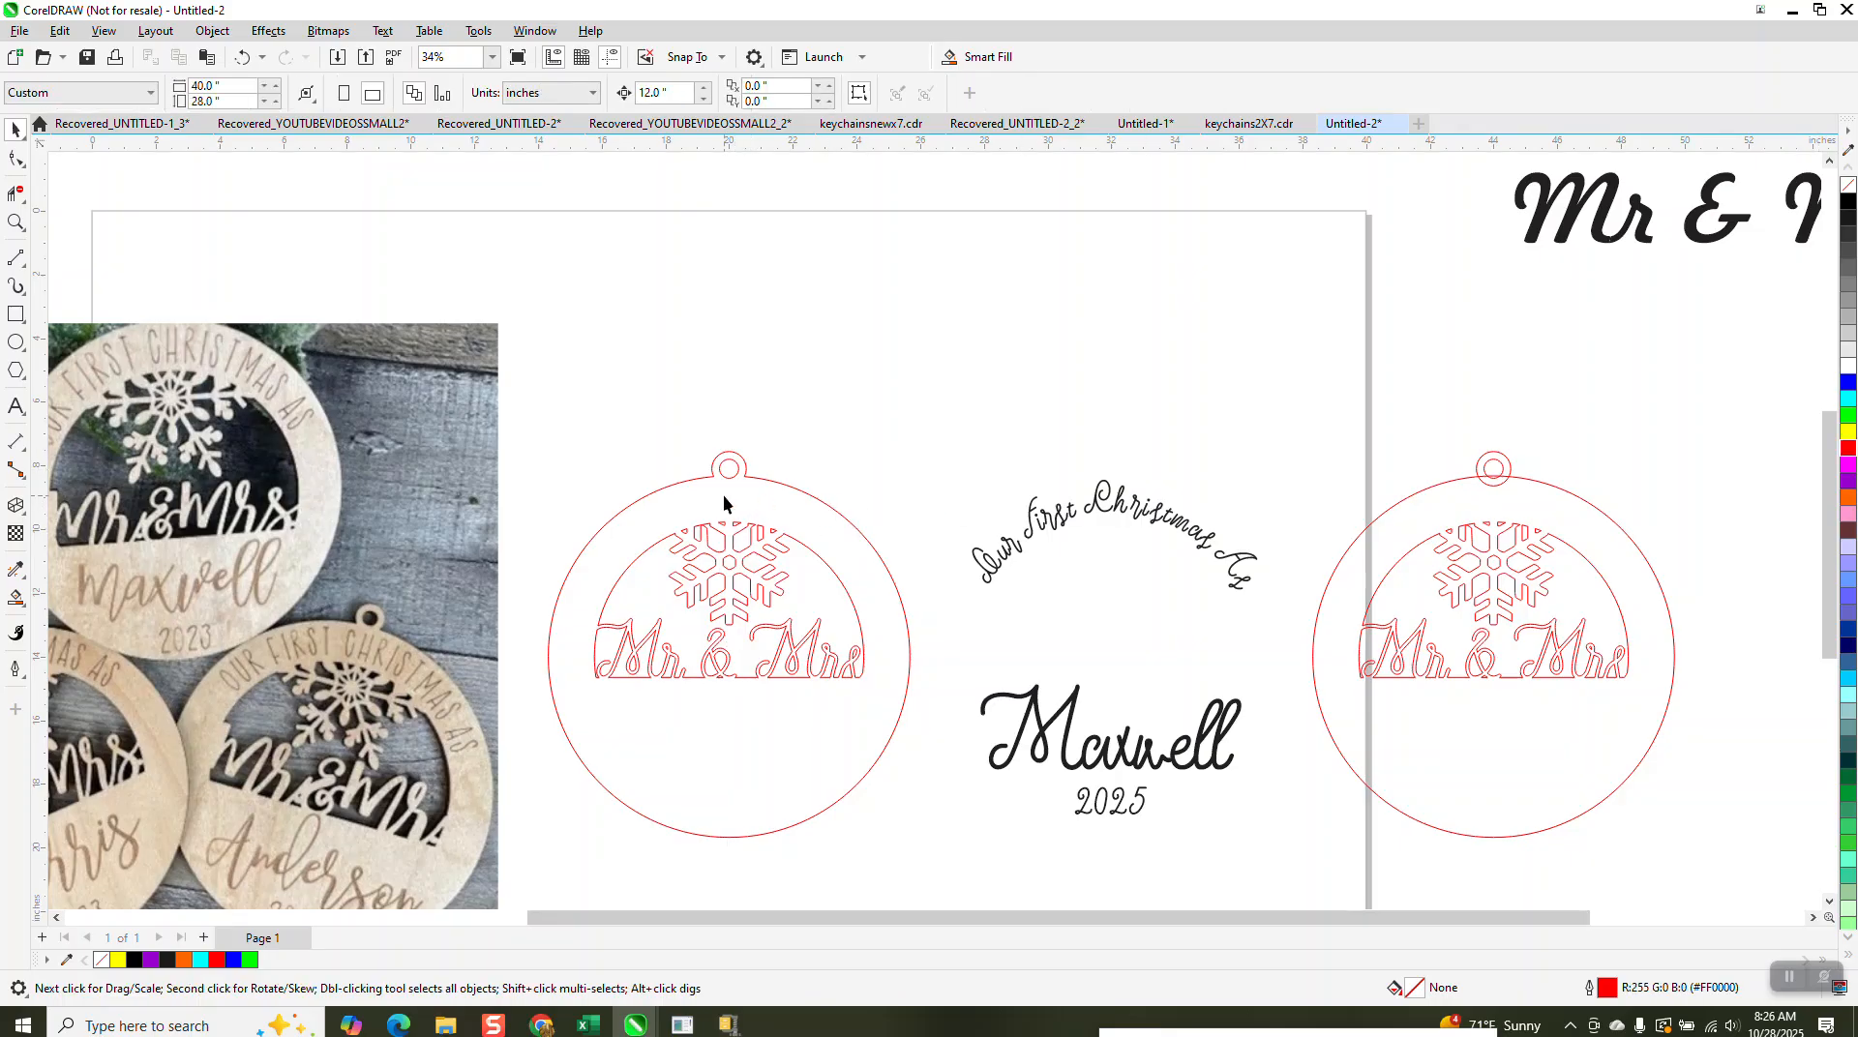
Step: Move the three black text objects 12 inches left, back onto the ornament
{"action": "left_click", "coordinate": [689, 487]}
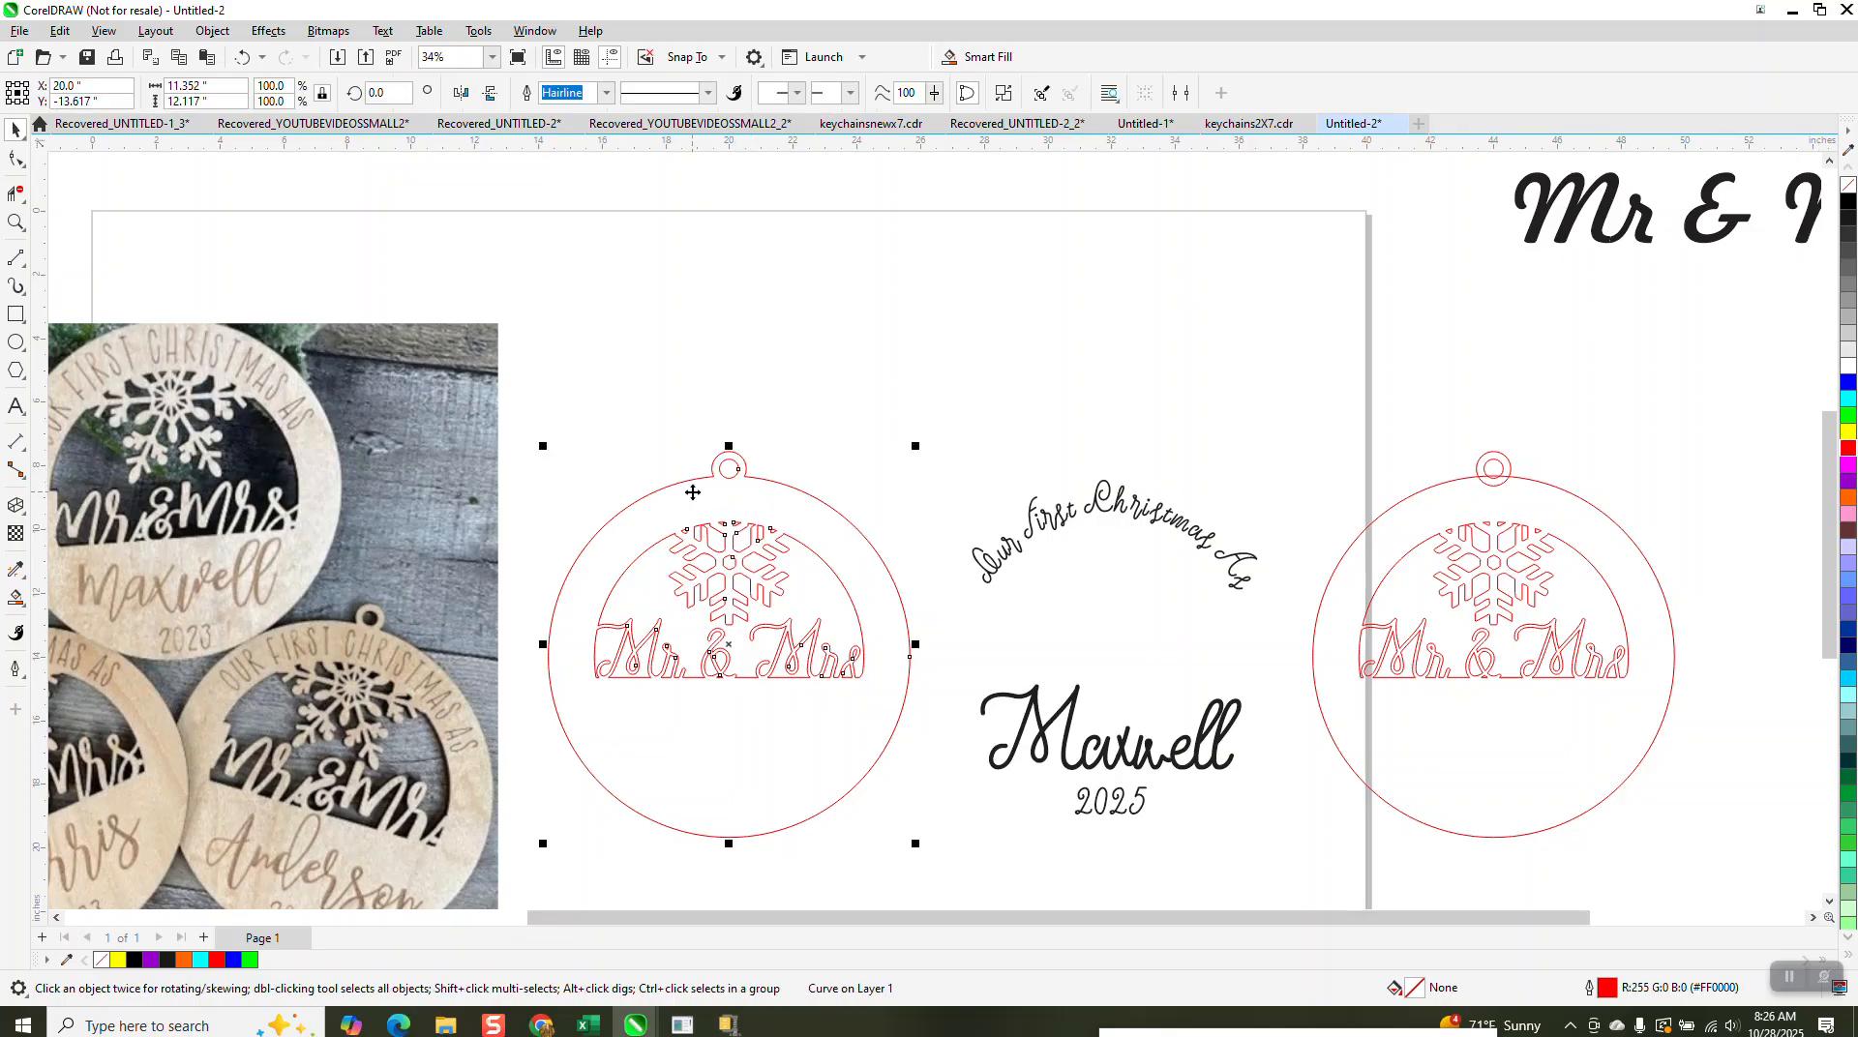
{"action": "left_click_drag", "start_coordinate": [932, 451], "coordinate": [1058, 750]}
{"action": "left_click_drag", "start_coordinate": [1281, 854], "coordinate": [1283, 853]}
{"action": "key", "text": "Left"}
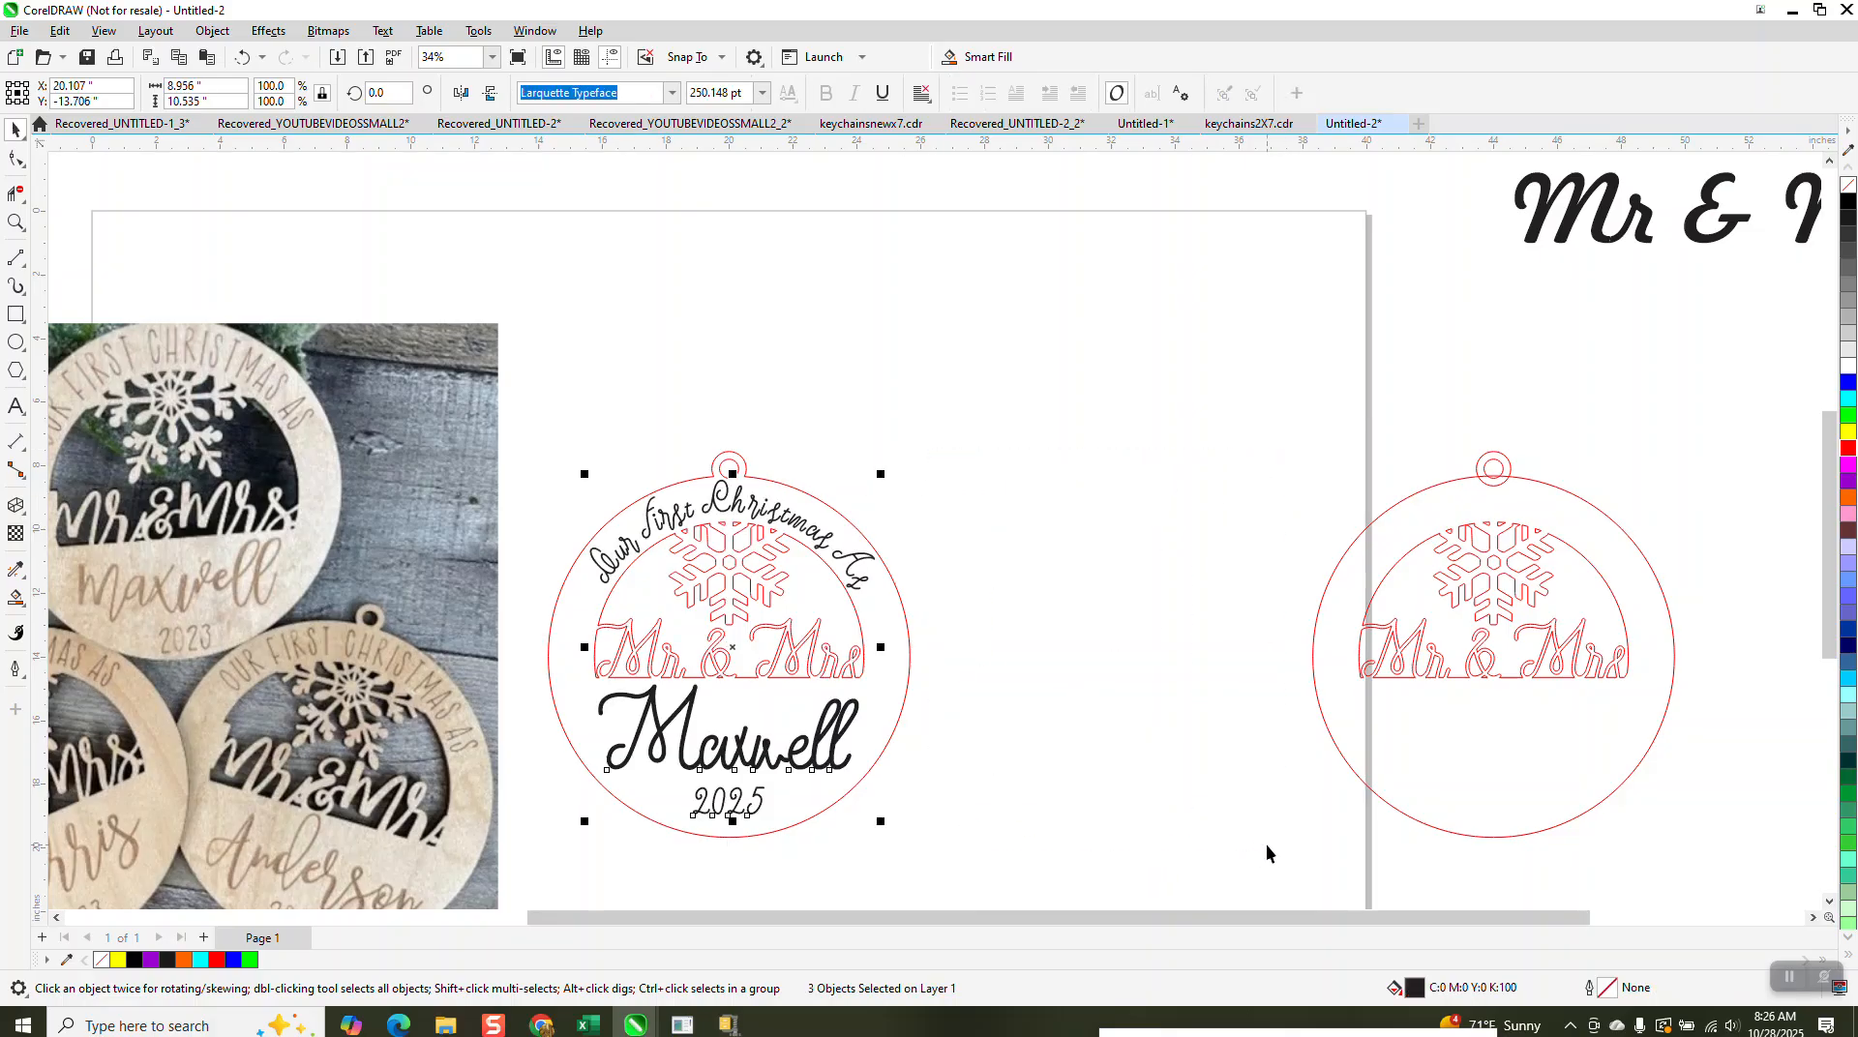
Step: Move the finished ornament with its text up 24 inches, clear of the work area
{"action": "scroll", "coordinate": [580, 506], "scroll_direction": "down", "scroll_amount": 1}
{"action": "left_click_drag", "start_coordinate": [565, 449], "coordinate": [990, 840]}
{"action": "key", "text": "Up"}
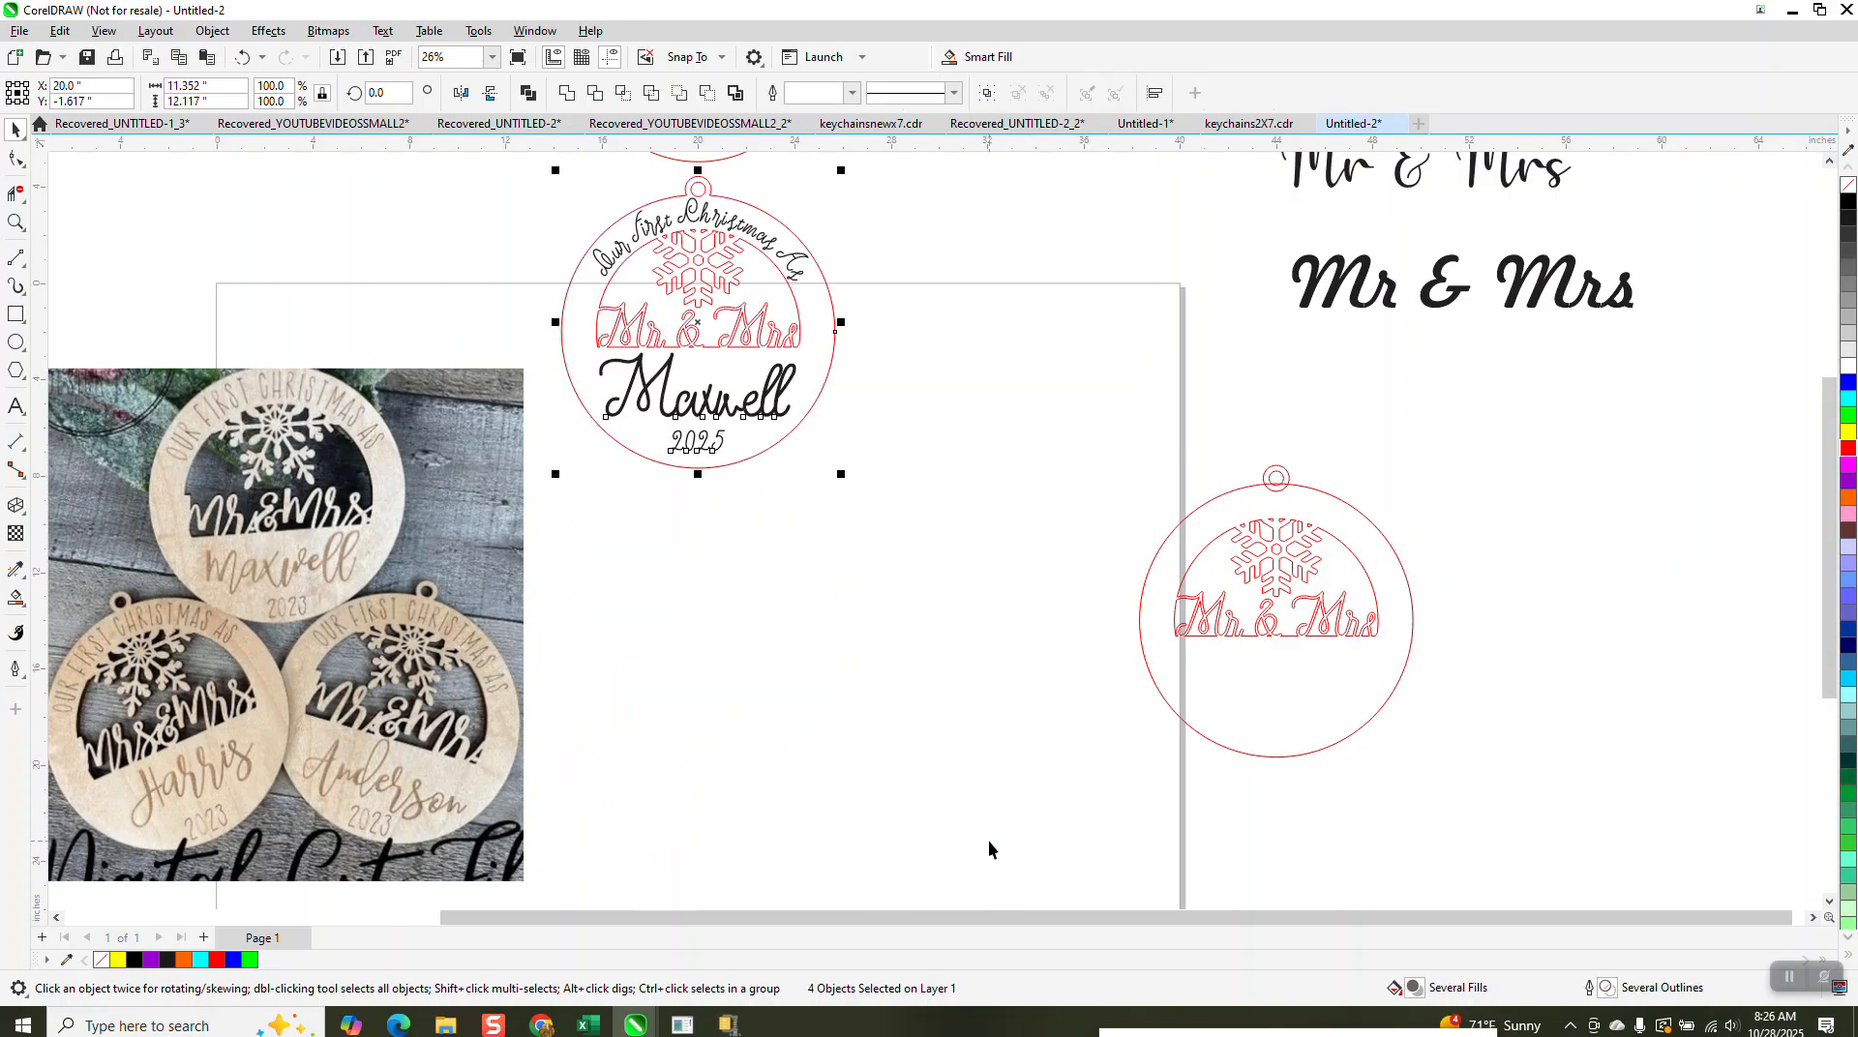
{"action": "key", "text": "Up"}
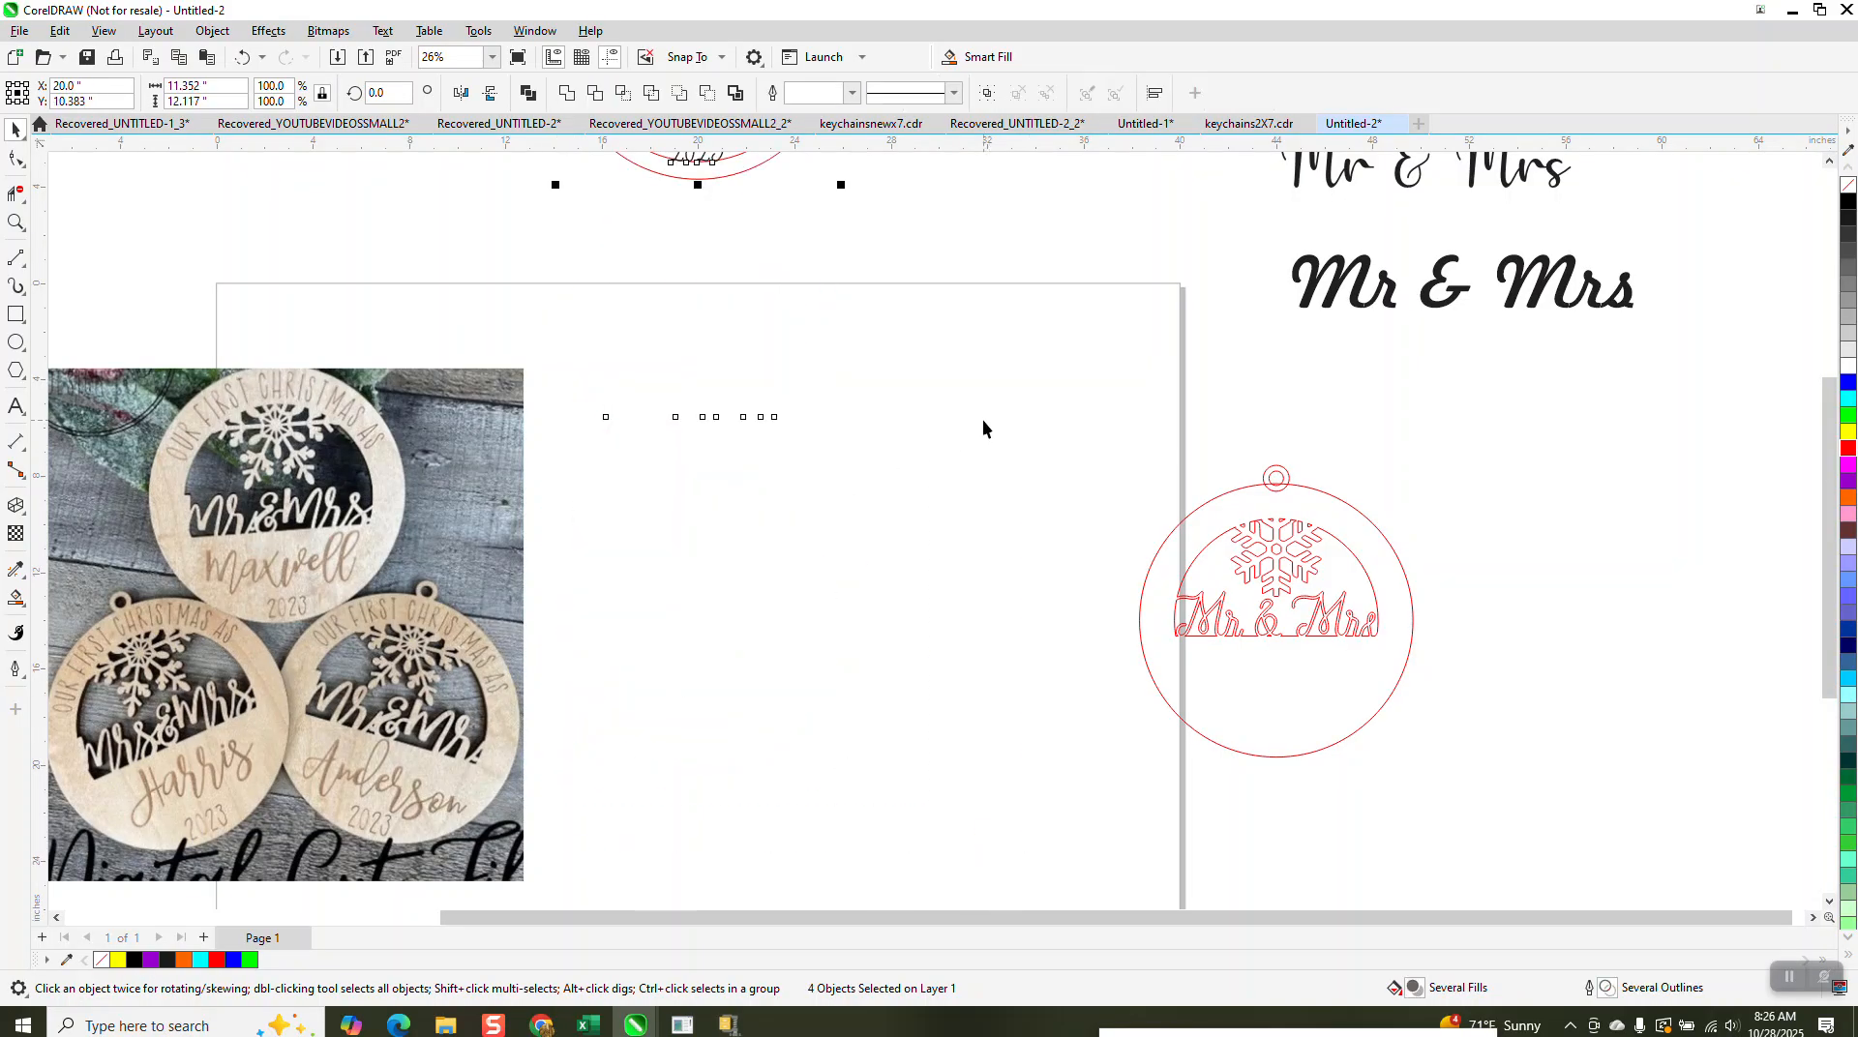
Step: Move the red ornament outline with its loop circles 24 inches left on the page
{"action": "left_click_drag", "start_coordinate": [1601, 773], "coordinate": [1567, 855]}
{"action": "key", "text": "Left"}
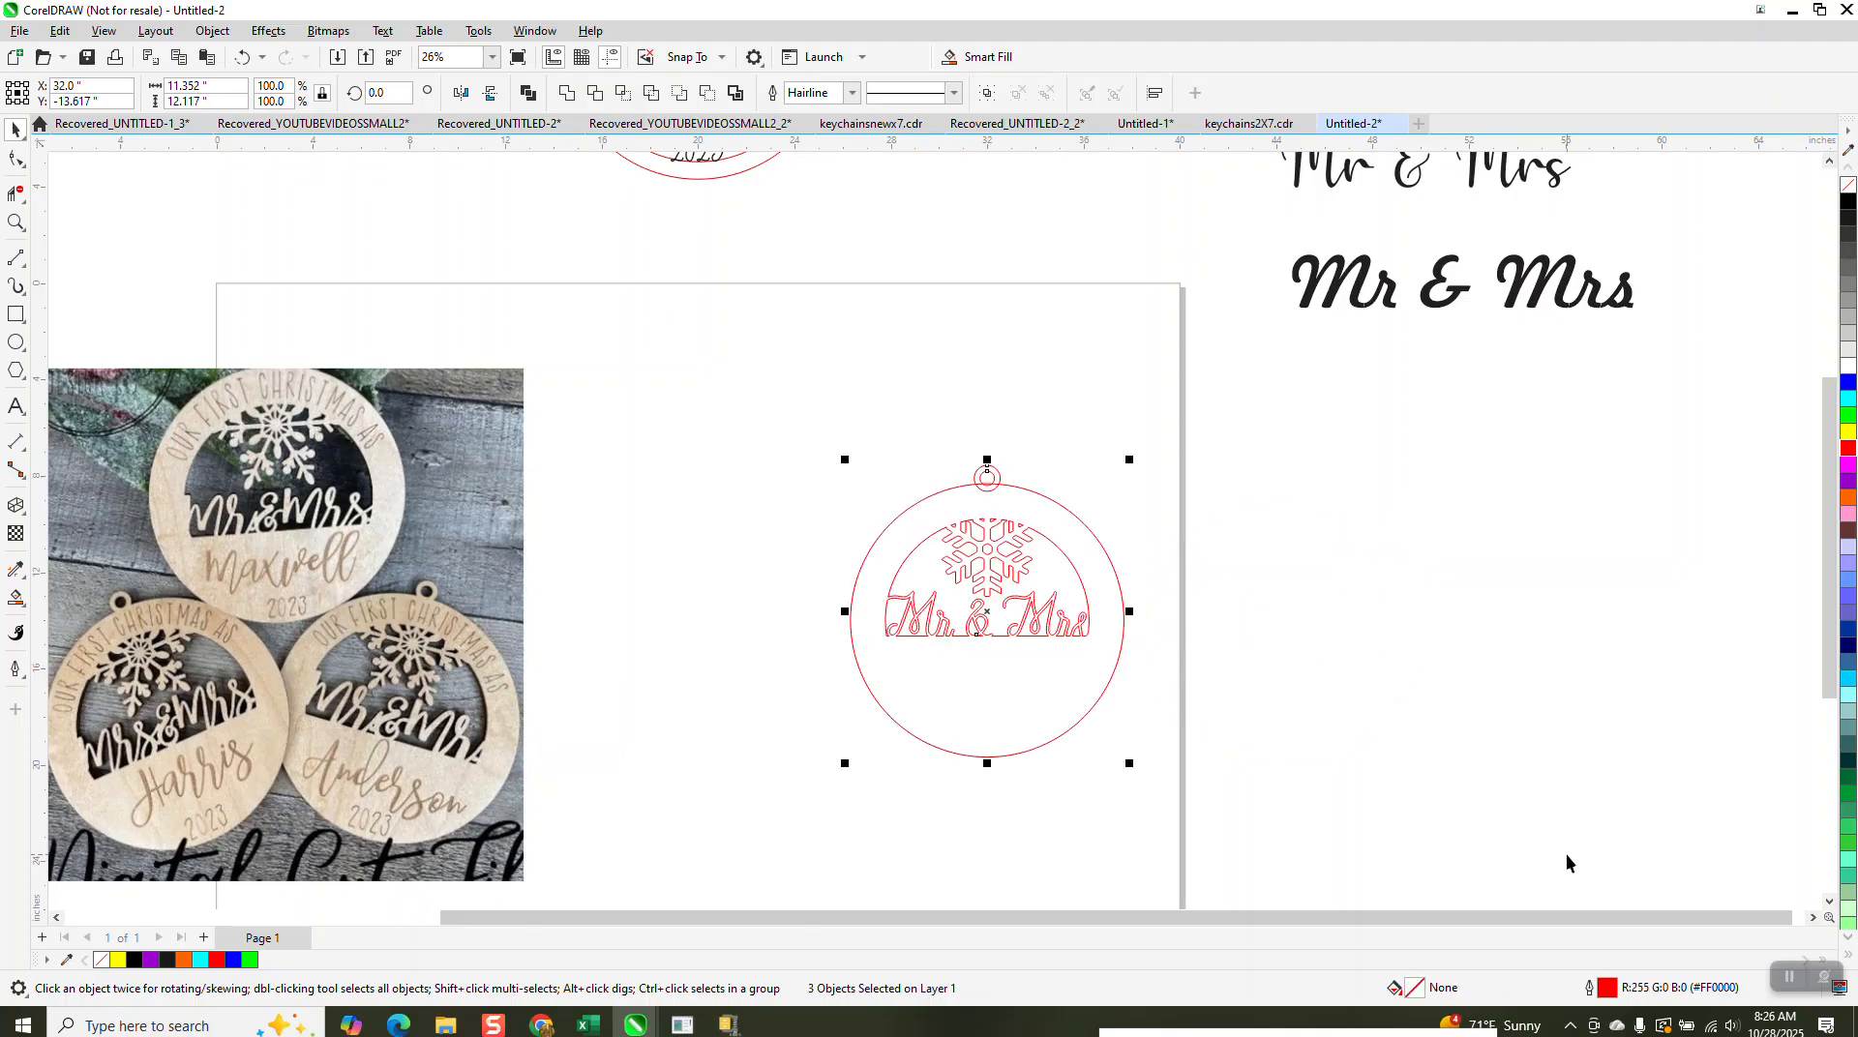
{"action": "key", "text": "Left"}
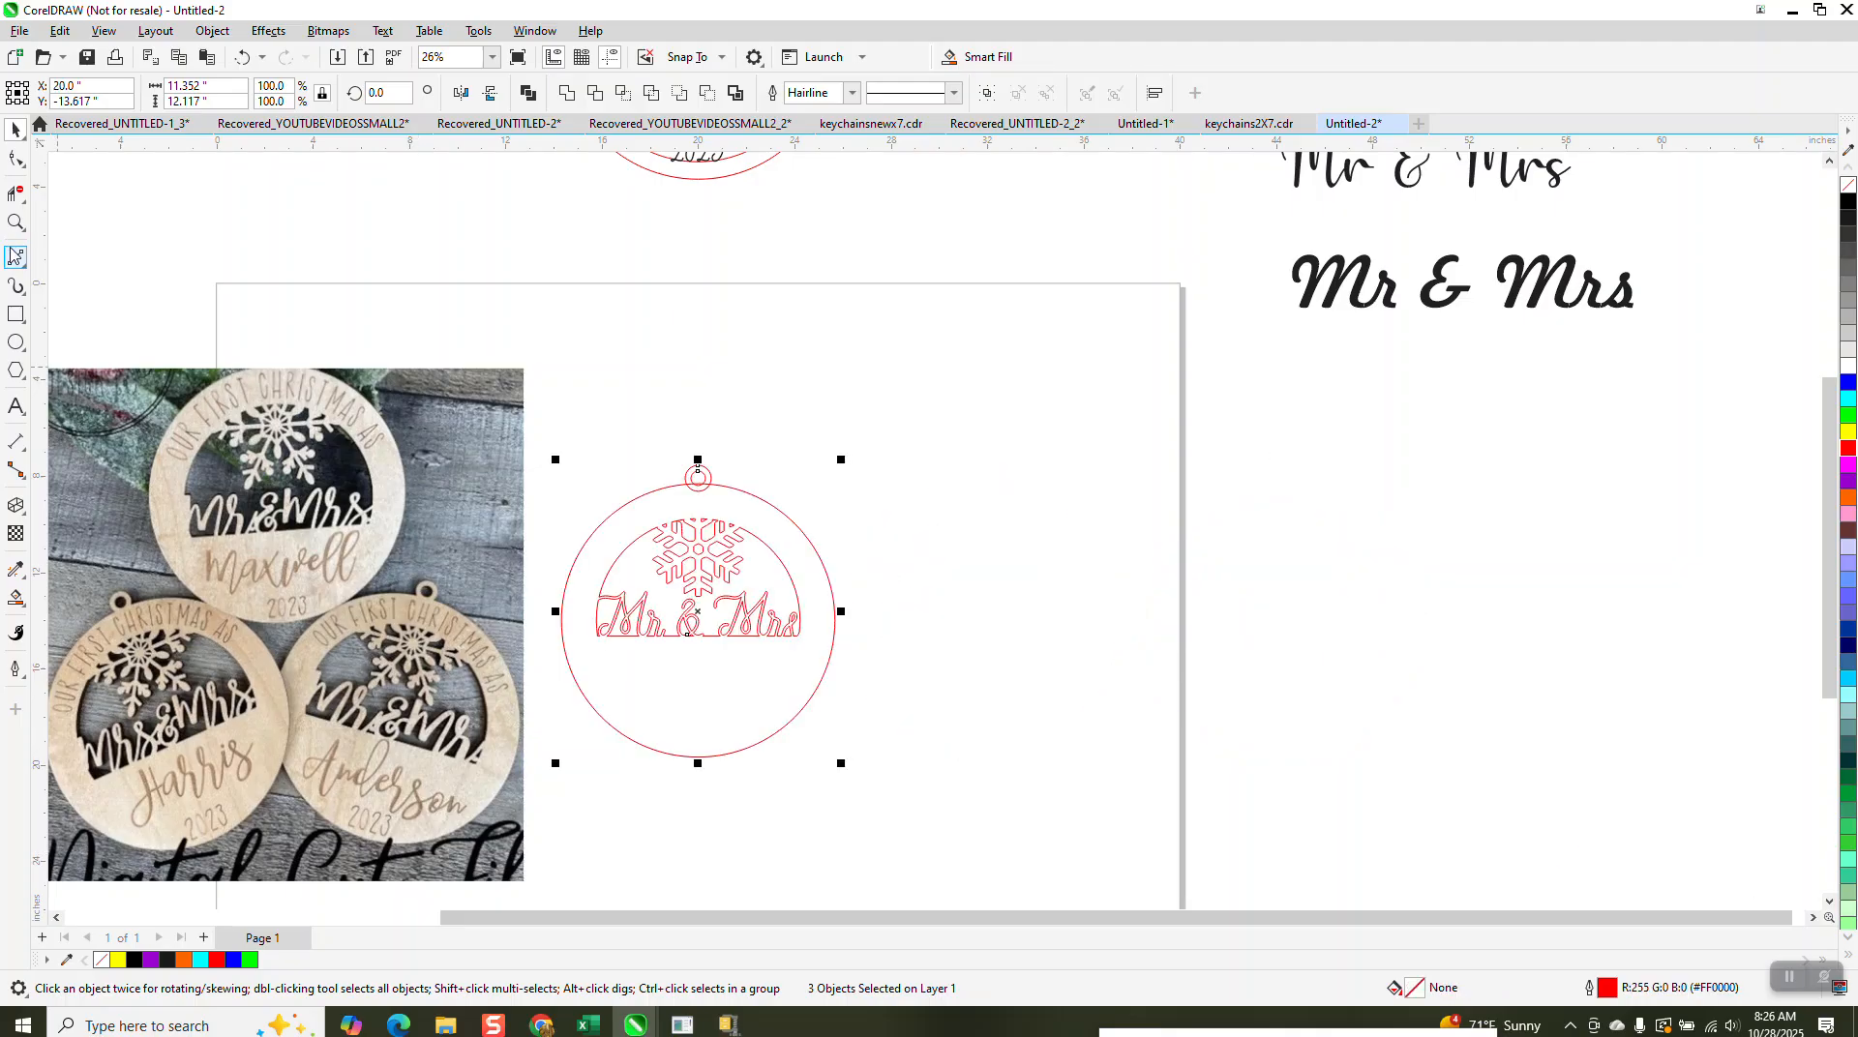
Step: Draw a 3-point curve about 1 inch long from the loop's left quadrant down to the ornament's outer edge
{"action": "left_click", "coordinate": [15, 222]}
{"action": "left_click_drag", "start_coordinate": [658, 488], "coordinate": [895, 630]}
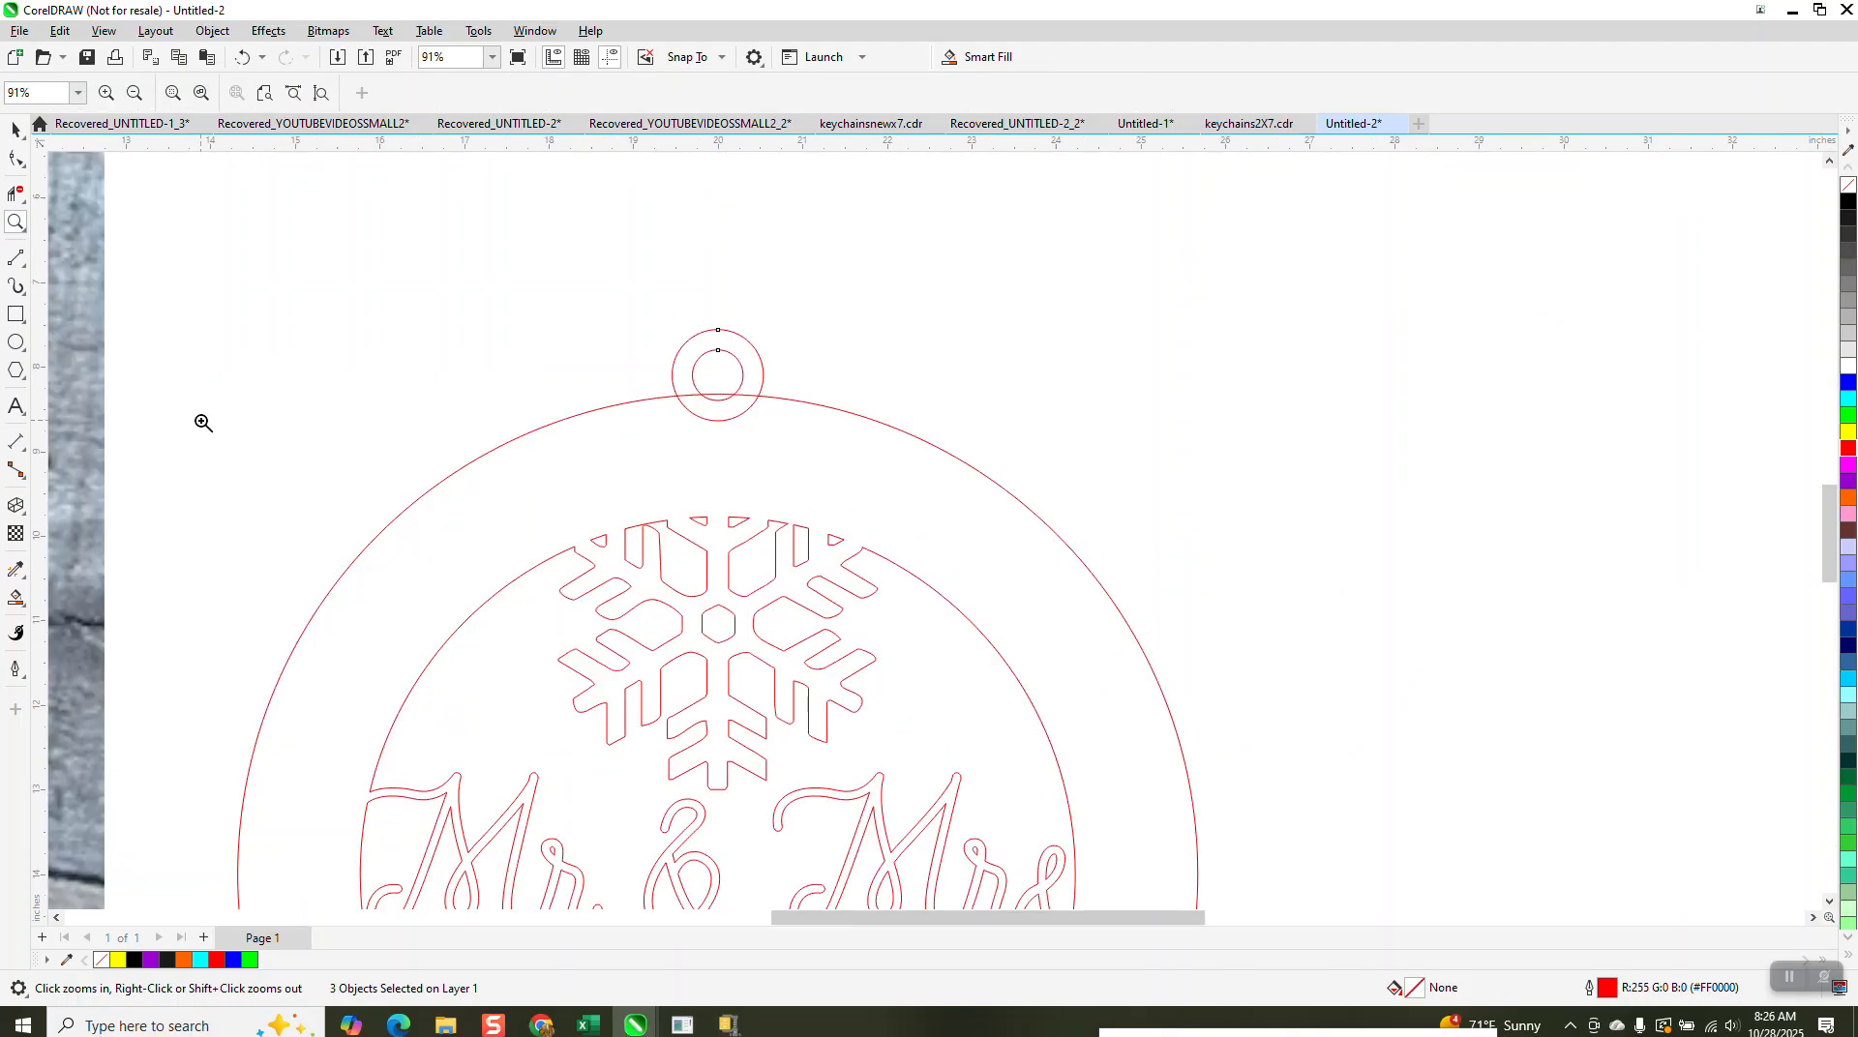
{"action": "left_click", "coordinate": [21, 263]}
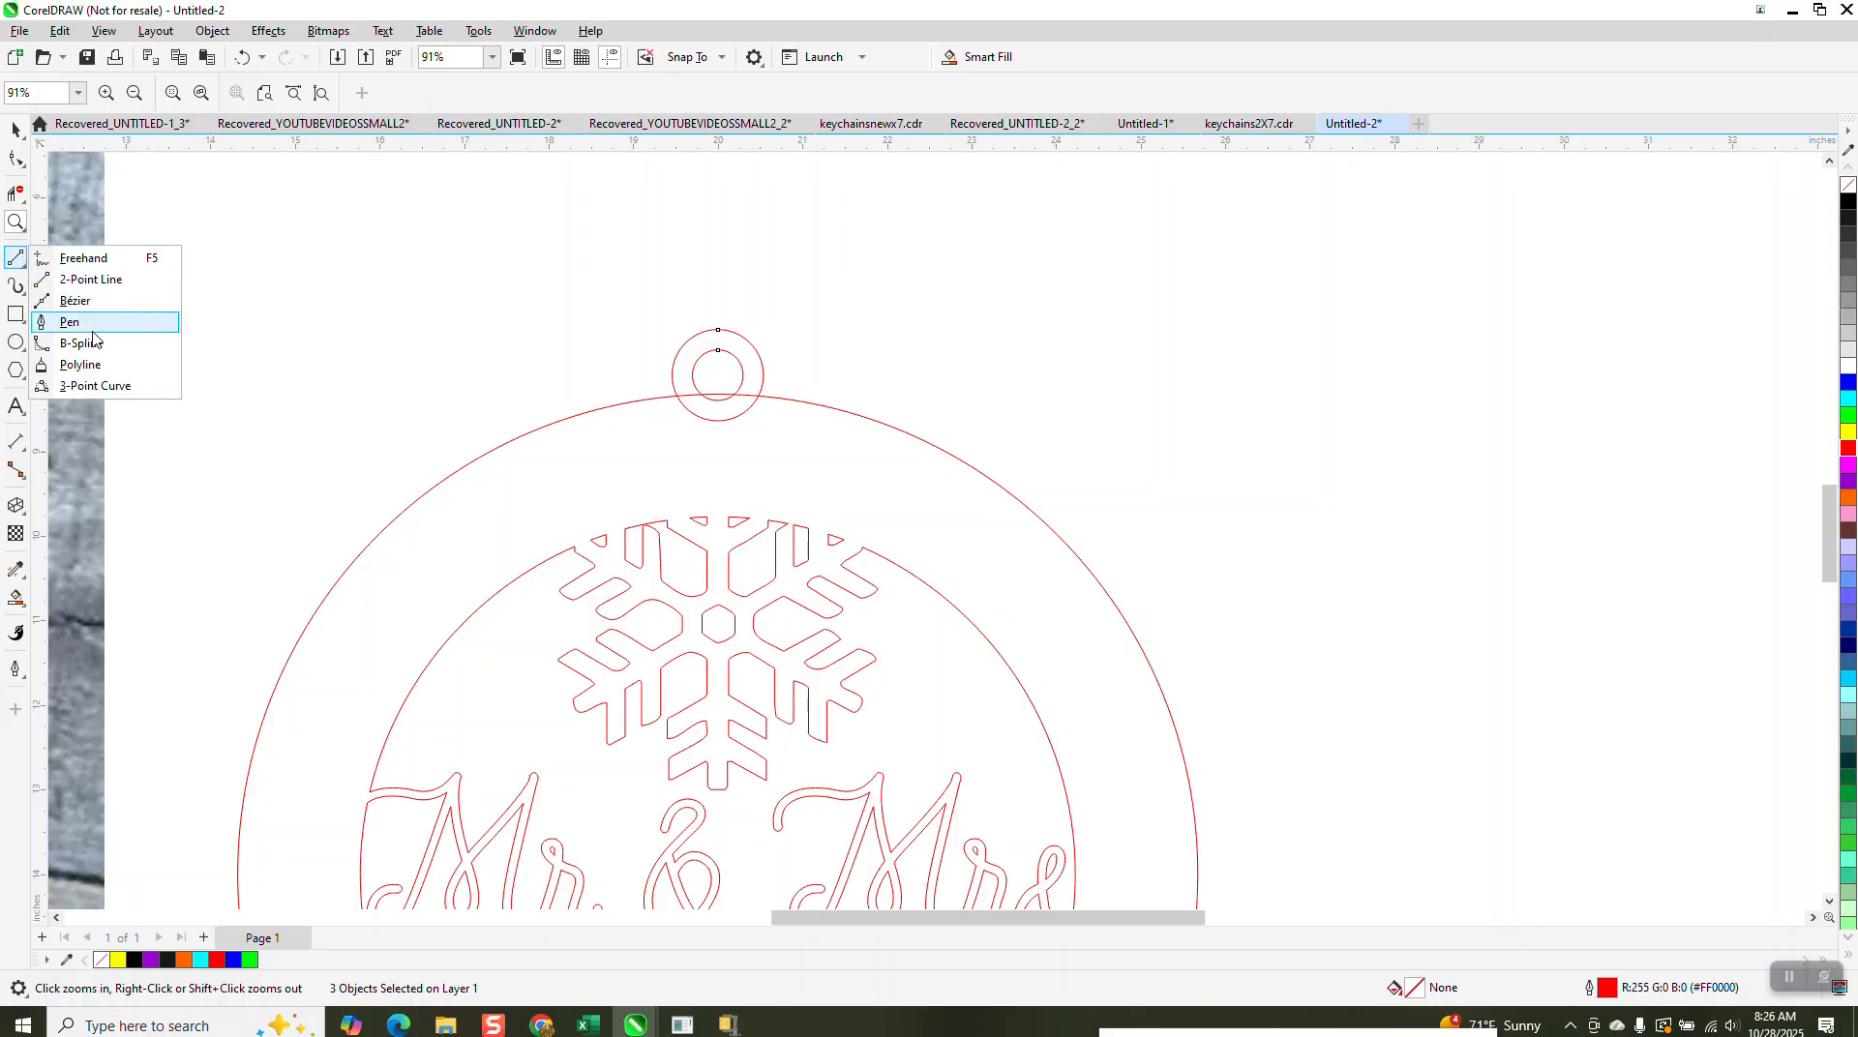
{"action": "left_click", "coordinate": [87, 387]}
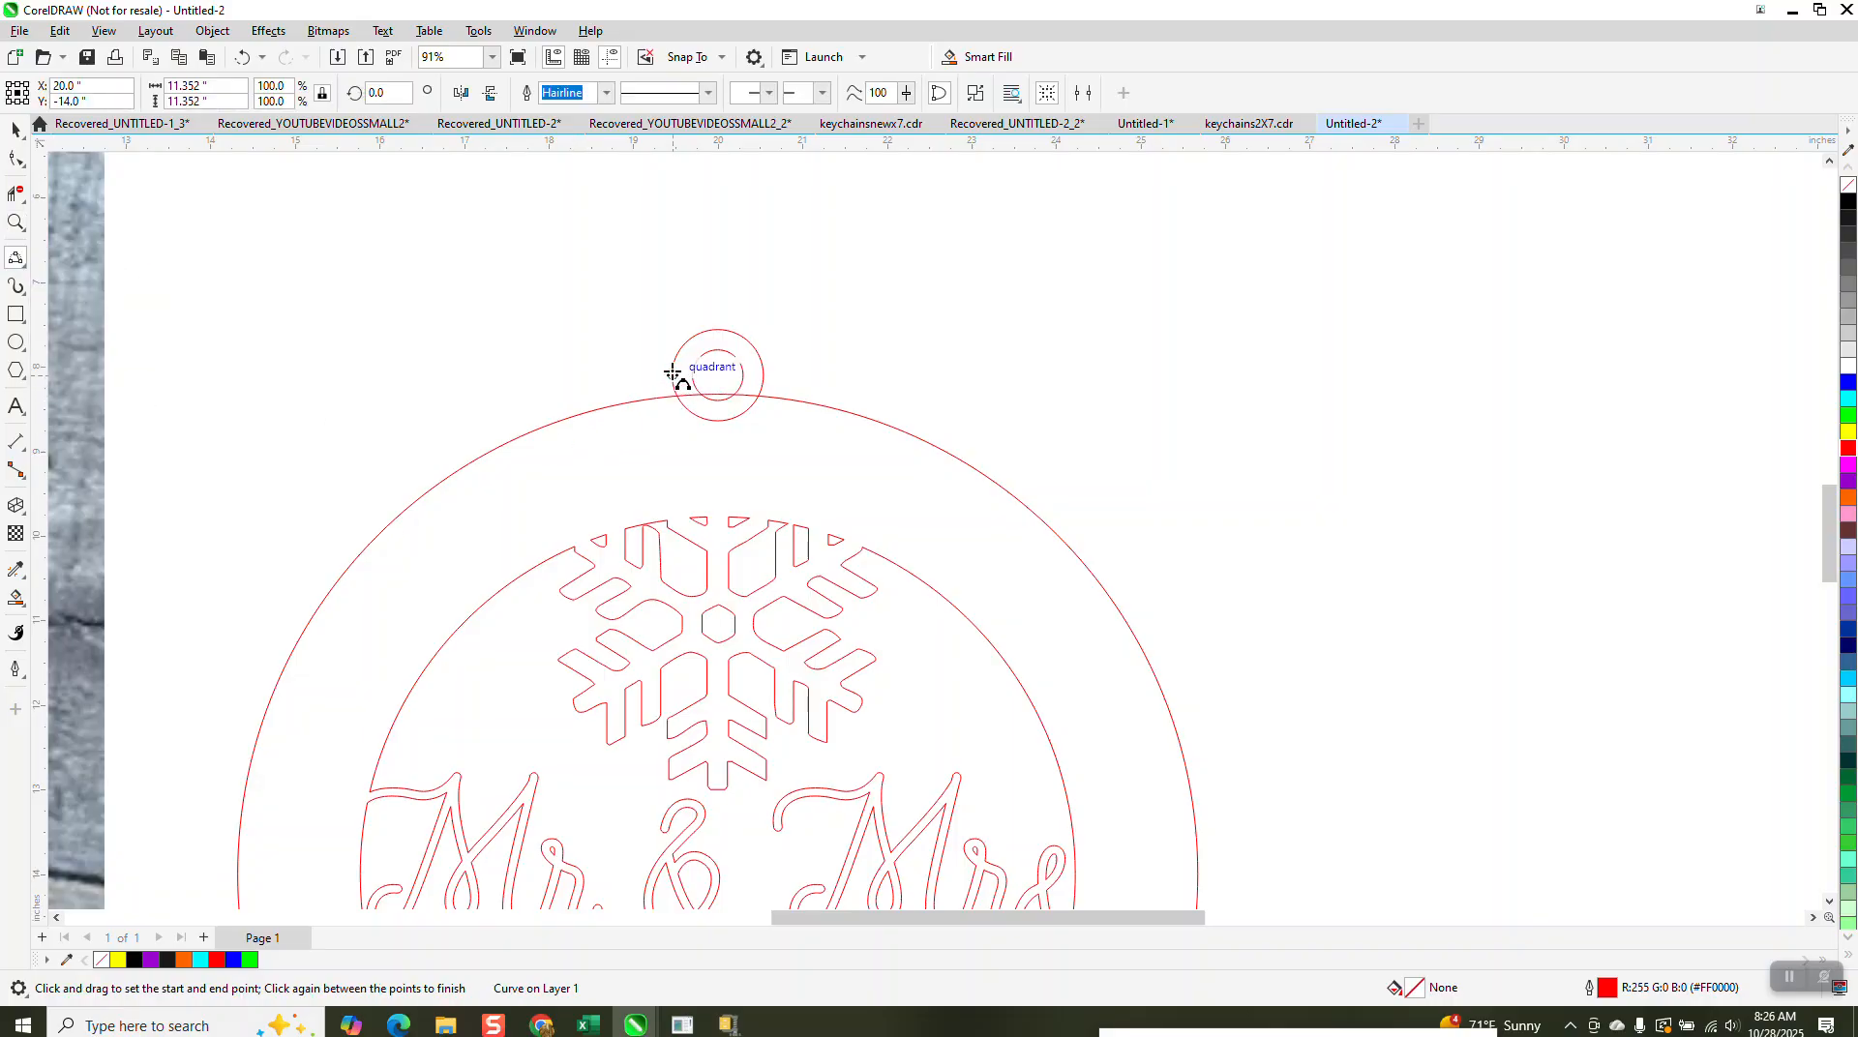
{"action": "left_click_drag", "start_coordinate": [673, 373], "coordinate": [595, 410]}
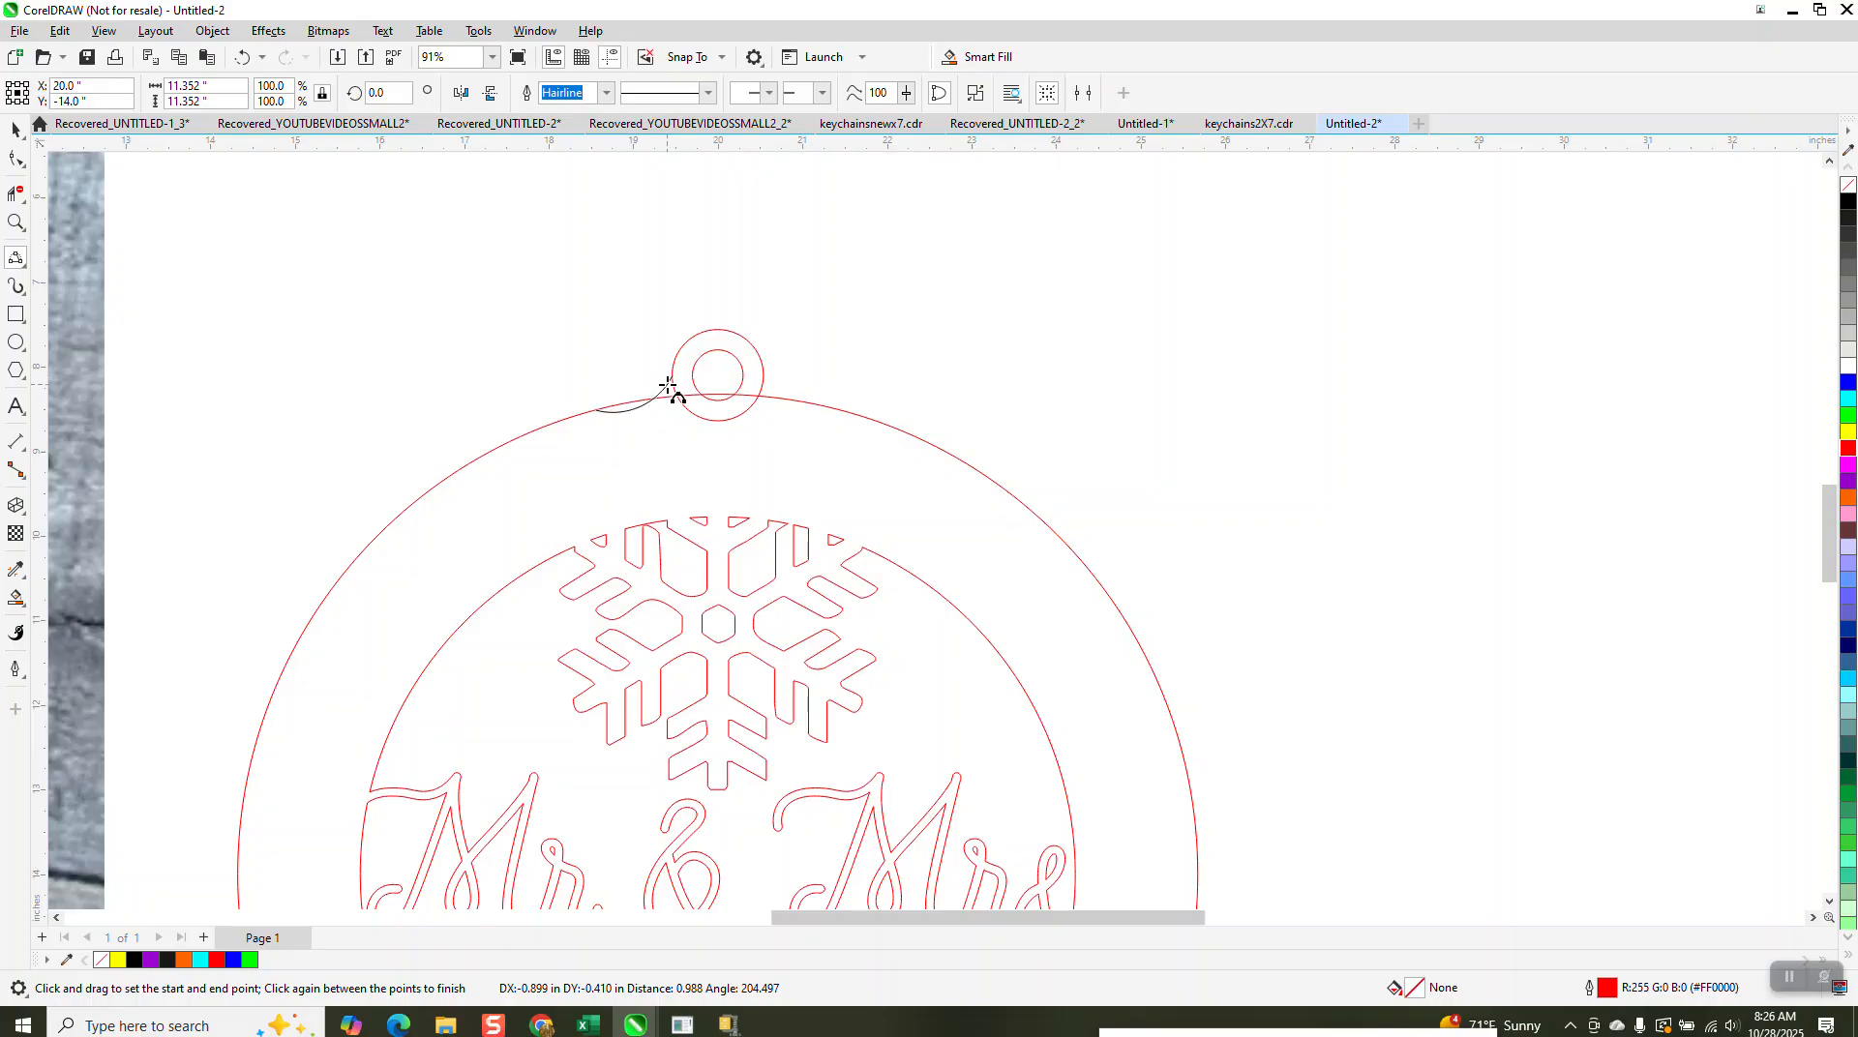
{"action": "left_click", "coordinate": [668, 387]}
Step: Reshape the curve into an S-shaped shoulder above the ornament's edge and slide its upper end slightly up the loop circle
{"action": "left_click", "coordinate": [15, 222]}
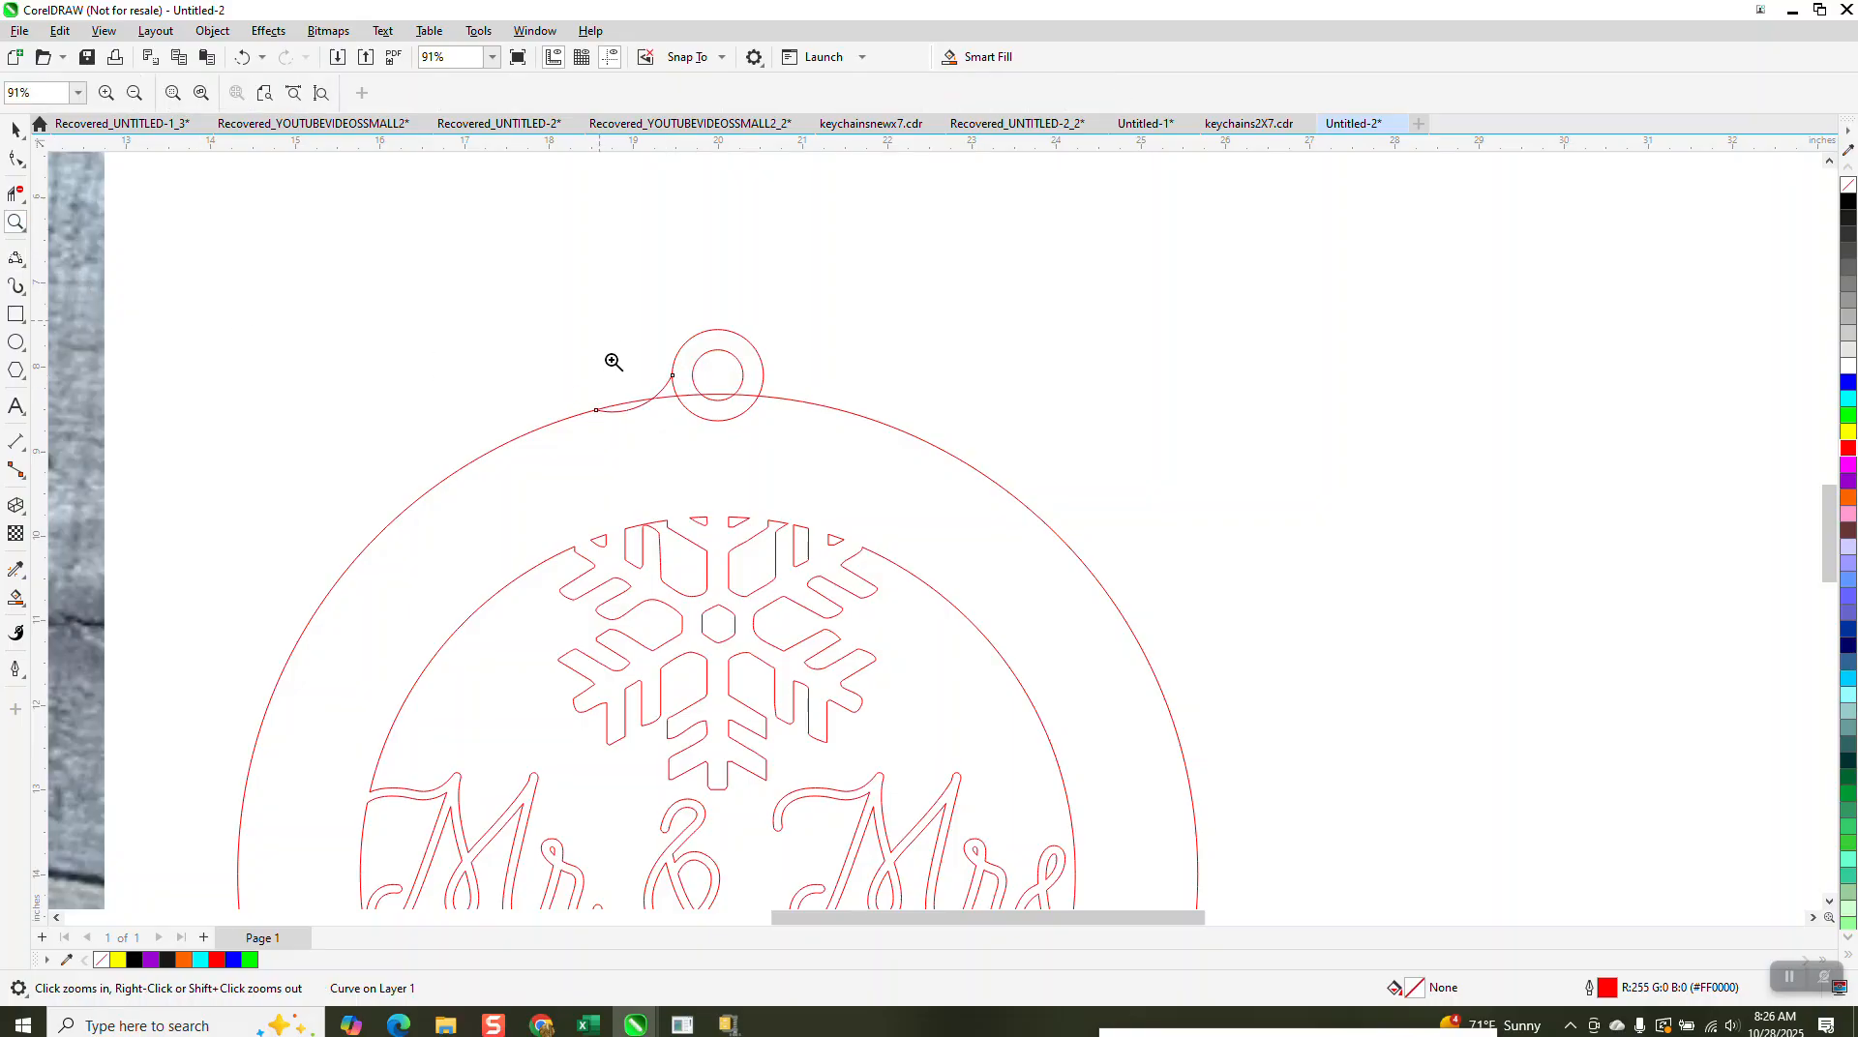
{"action": "left_click_drag", "start_coordinate": [613, 361], "coordinate": [811, 462]}
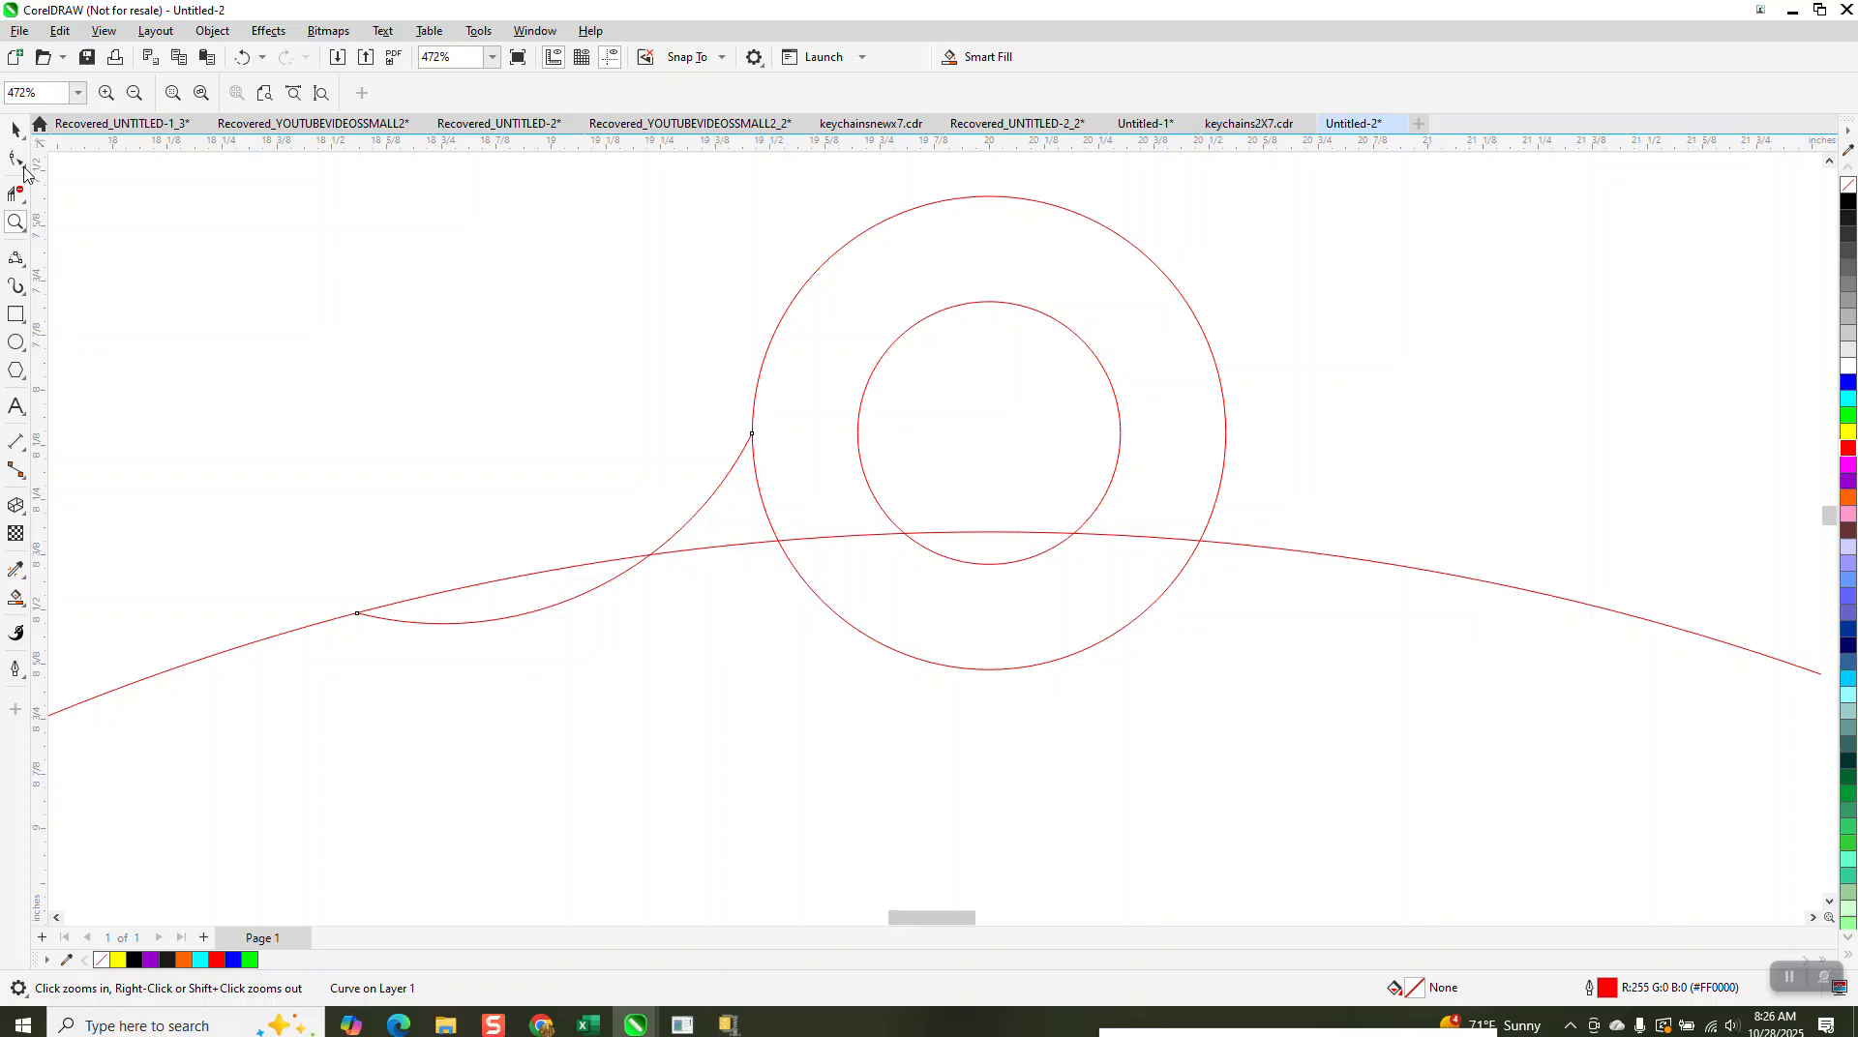
{"action": "left_click", "coordinate": [24, 167]}
{"action": "left_click", "coordinate": [12, 169]}
{"action": "left_click", "coordinate": [20, 162]}
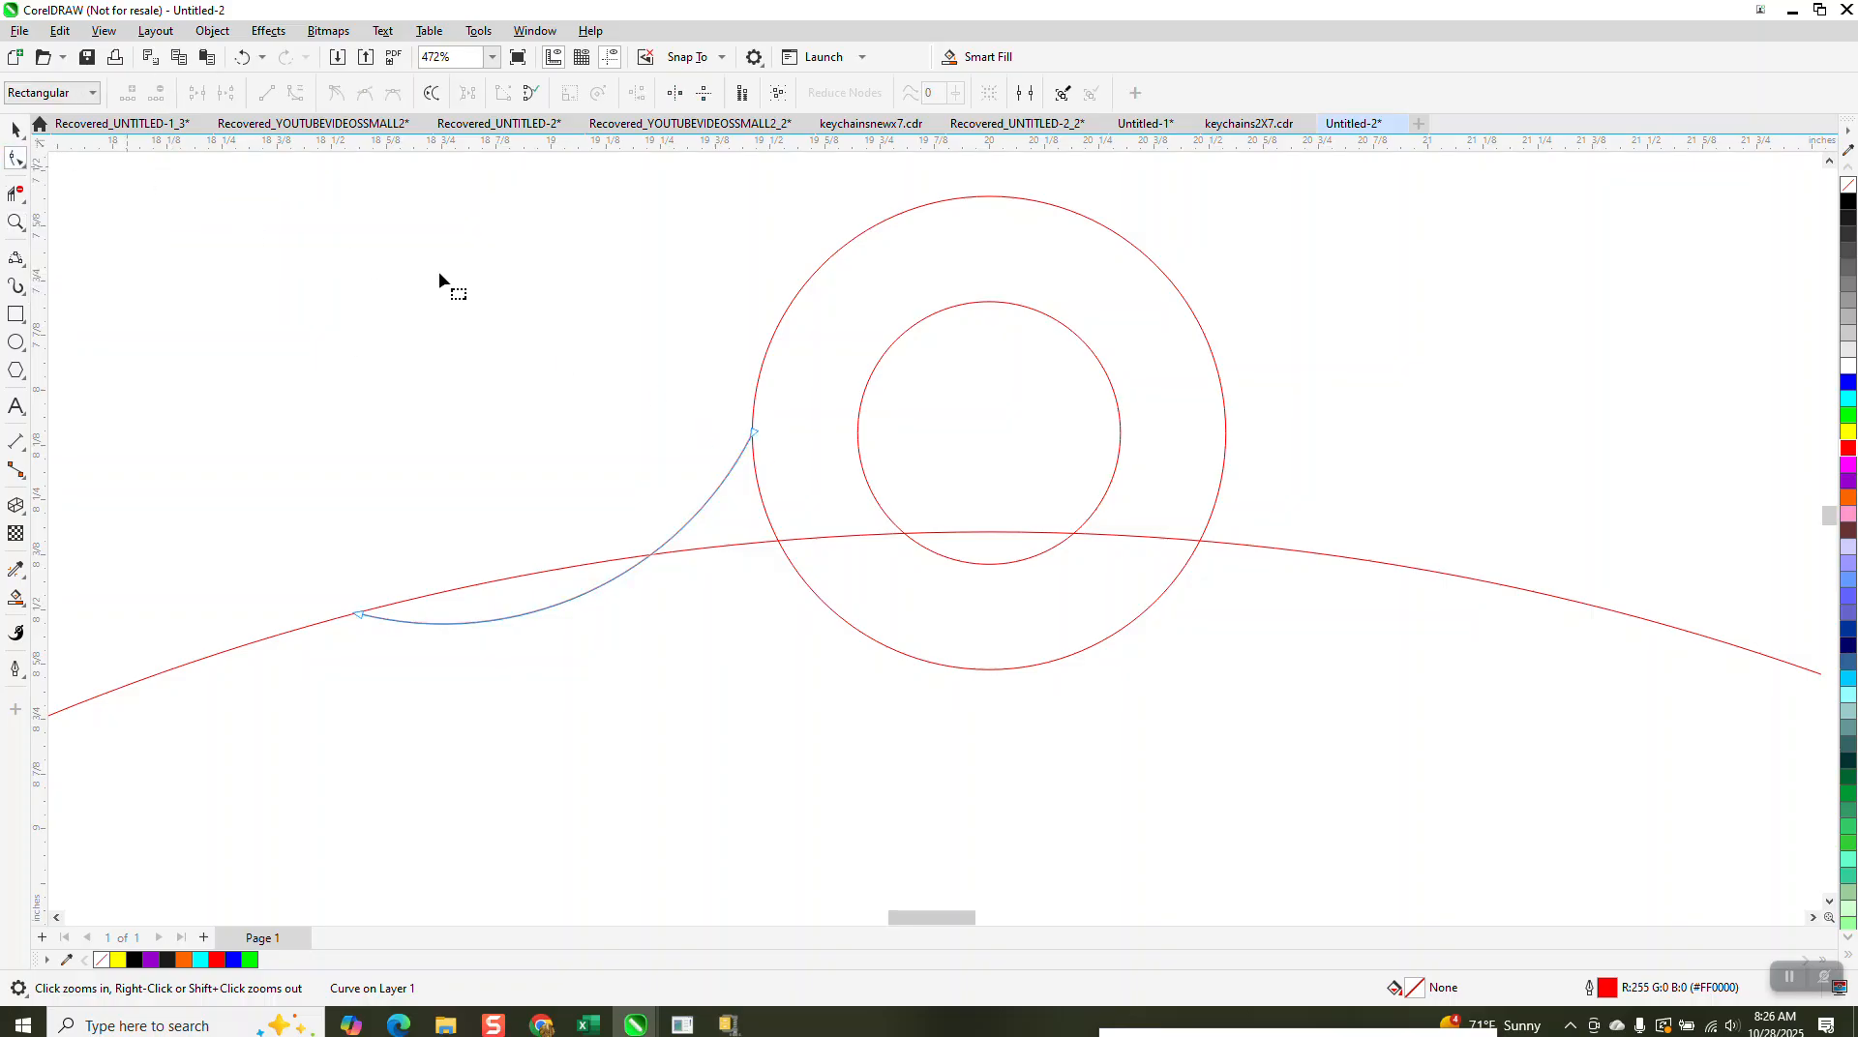
{"action": "left_click", "coordinate": [752, 433]}
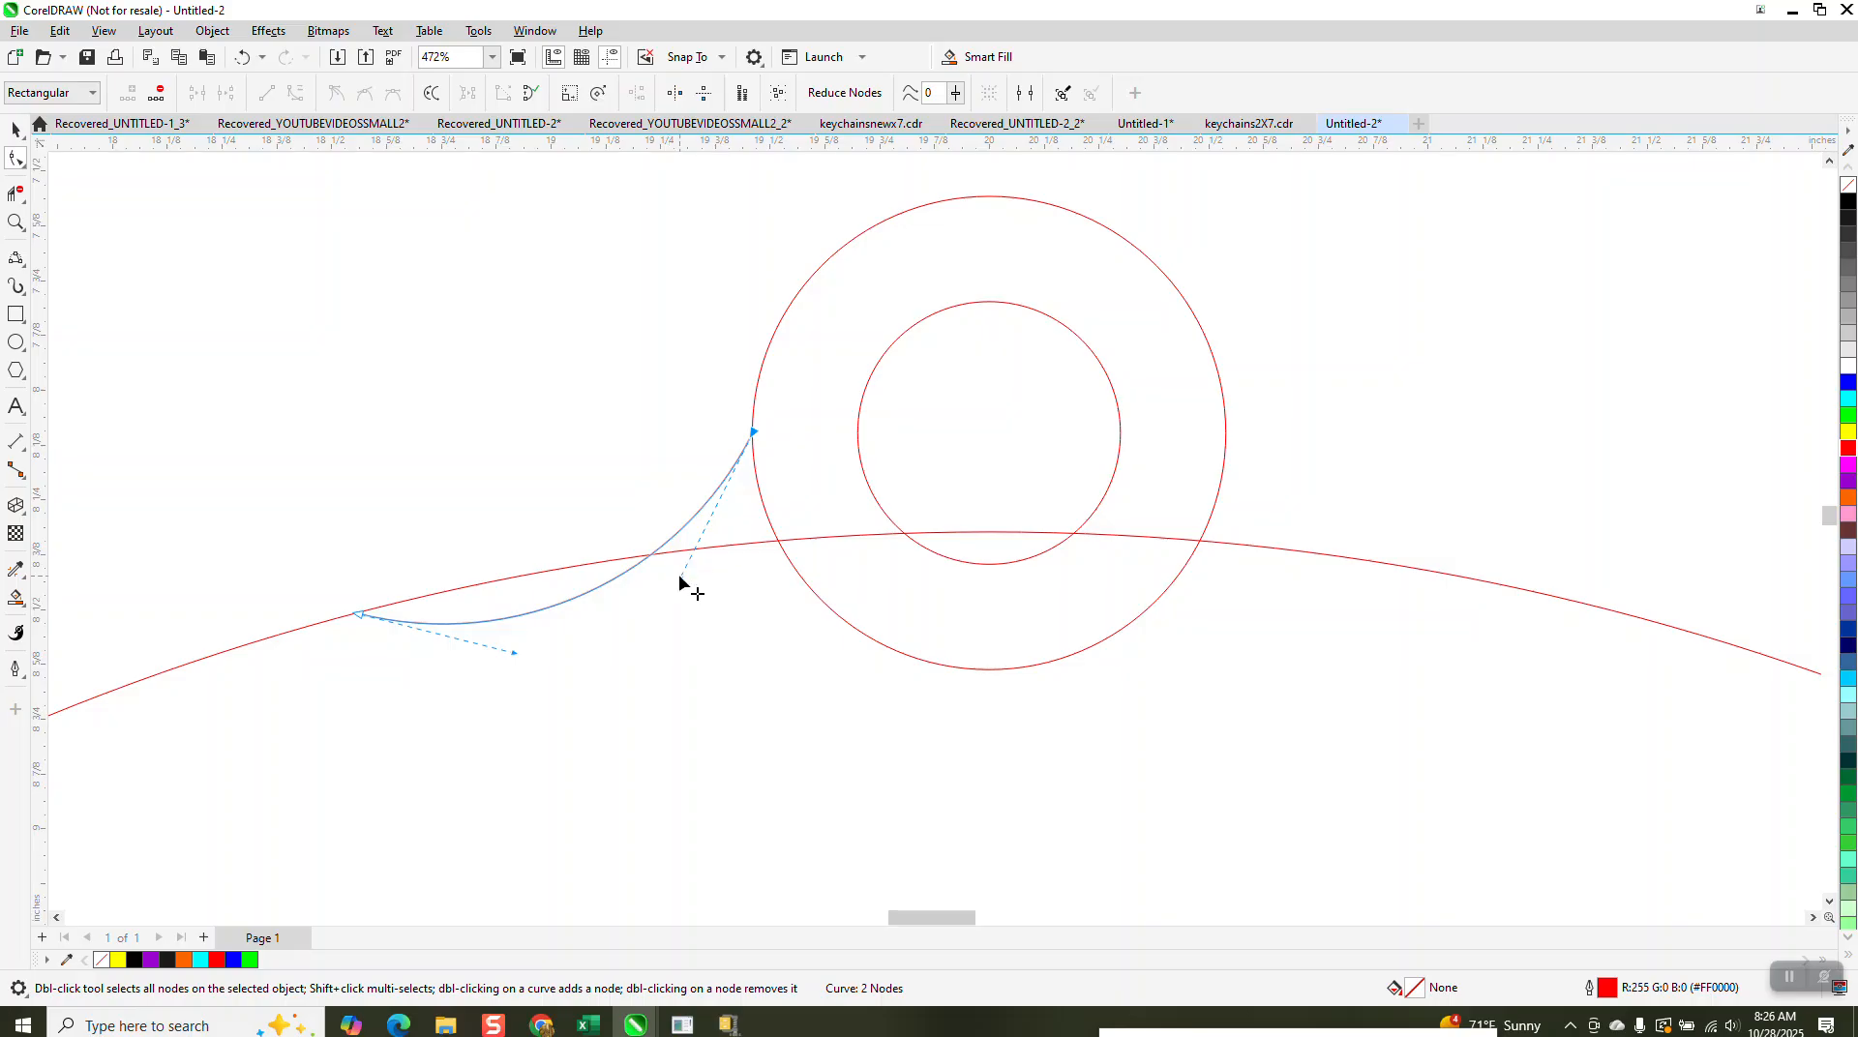
{"action": "left_click_drag", "start_coordinate": [681, 580], "coordinate": [602, 515]}
{"action": "left_click_drag", "start_coordinate": [515, 653], "coordinate": [452, 439]}
{"action": "left_click_drag", "start_coordinate": [602, 515], "coordinate": [721, 545]}
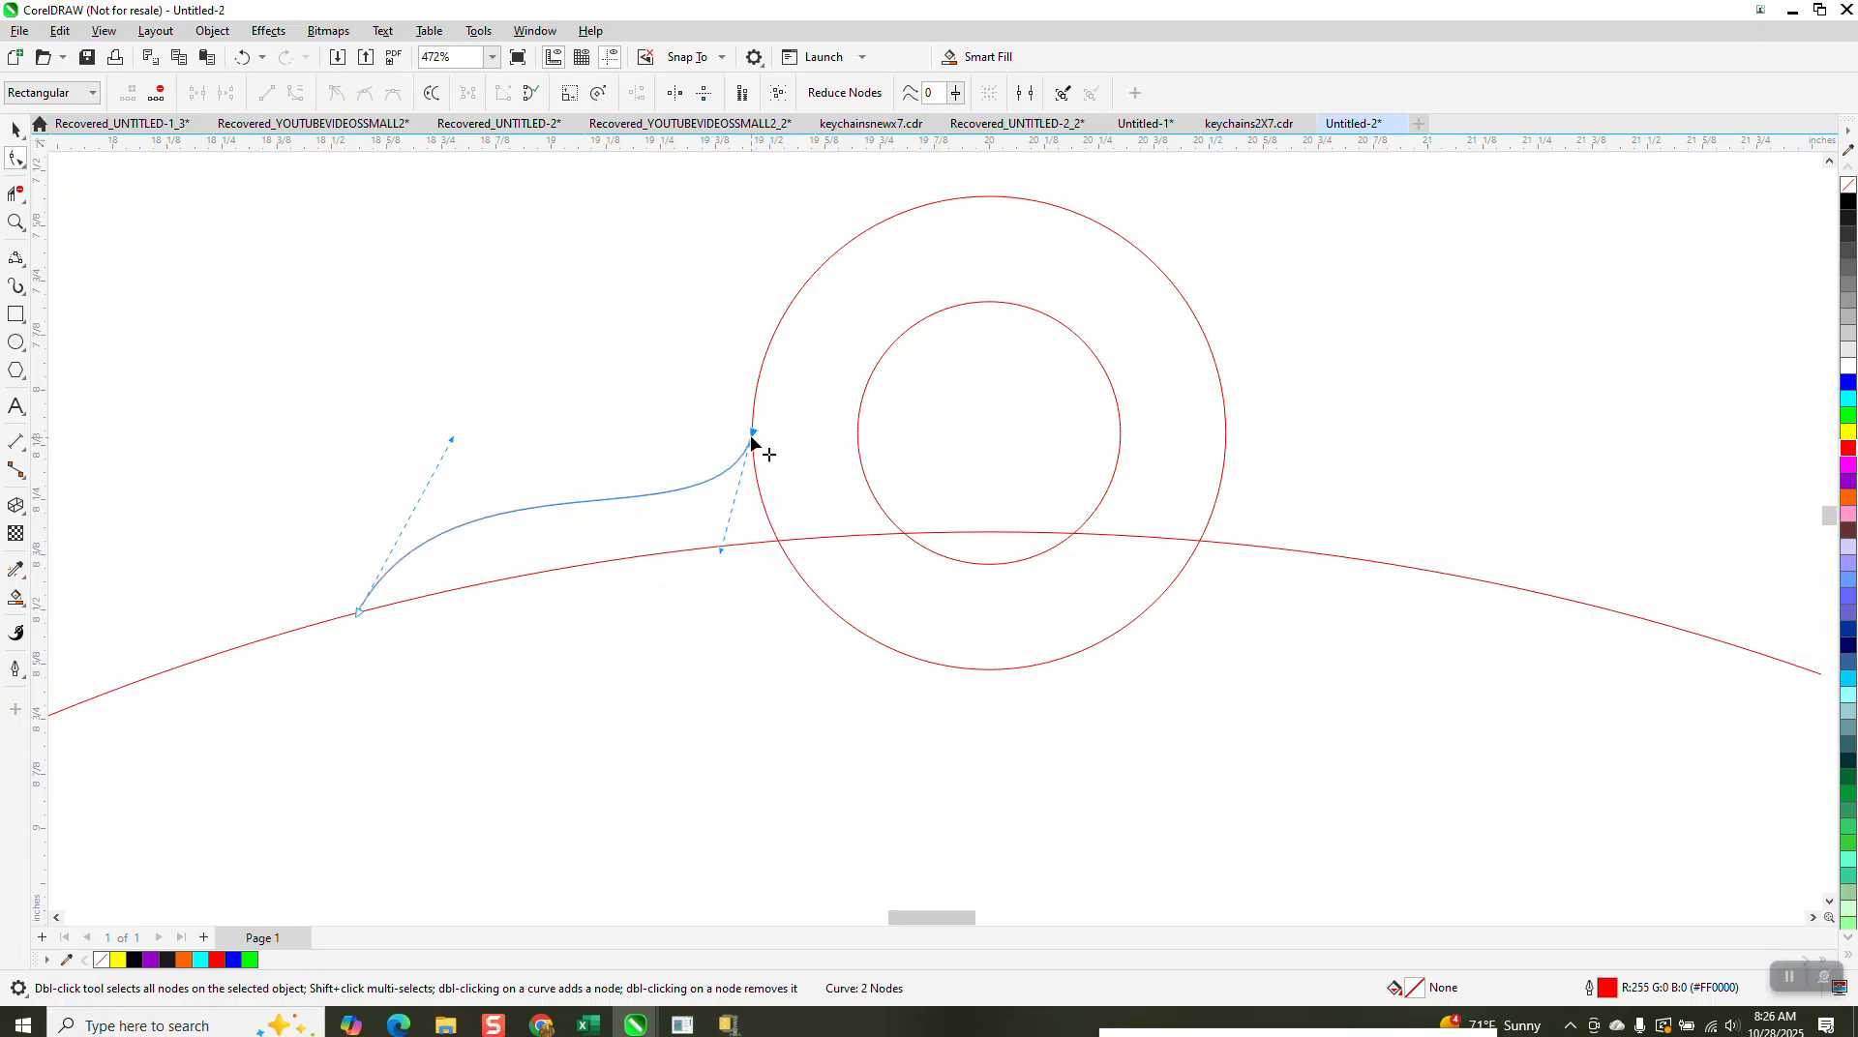
{"action": "left_click_drag", "start_coordinate": [753, 426], "coordinate": [757, 385]}
Step: Make a horizontally mirrored copy of the shoulder curve and place it against the right side of the loop
{"action": "scroll", "coordinate": [610, 563], "scroll_direction": "down", "scroll_amount": 2}
{"action": "left_click", "coordinate": [16, 129]}
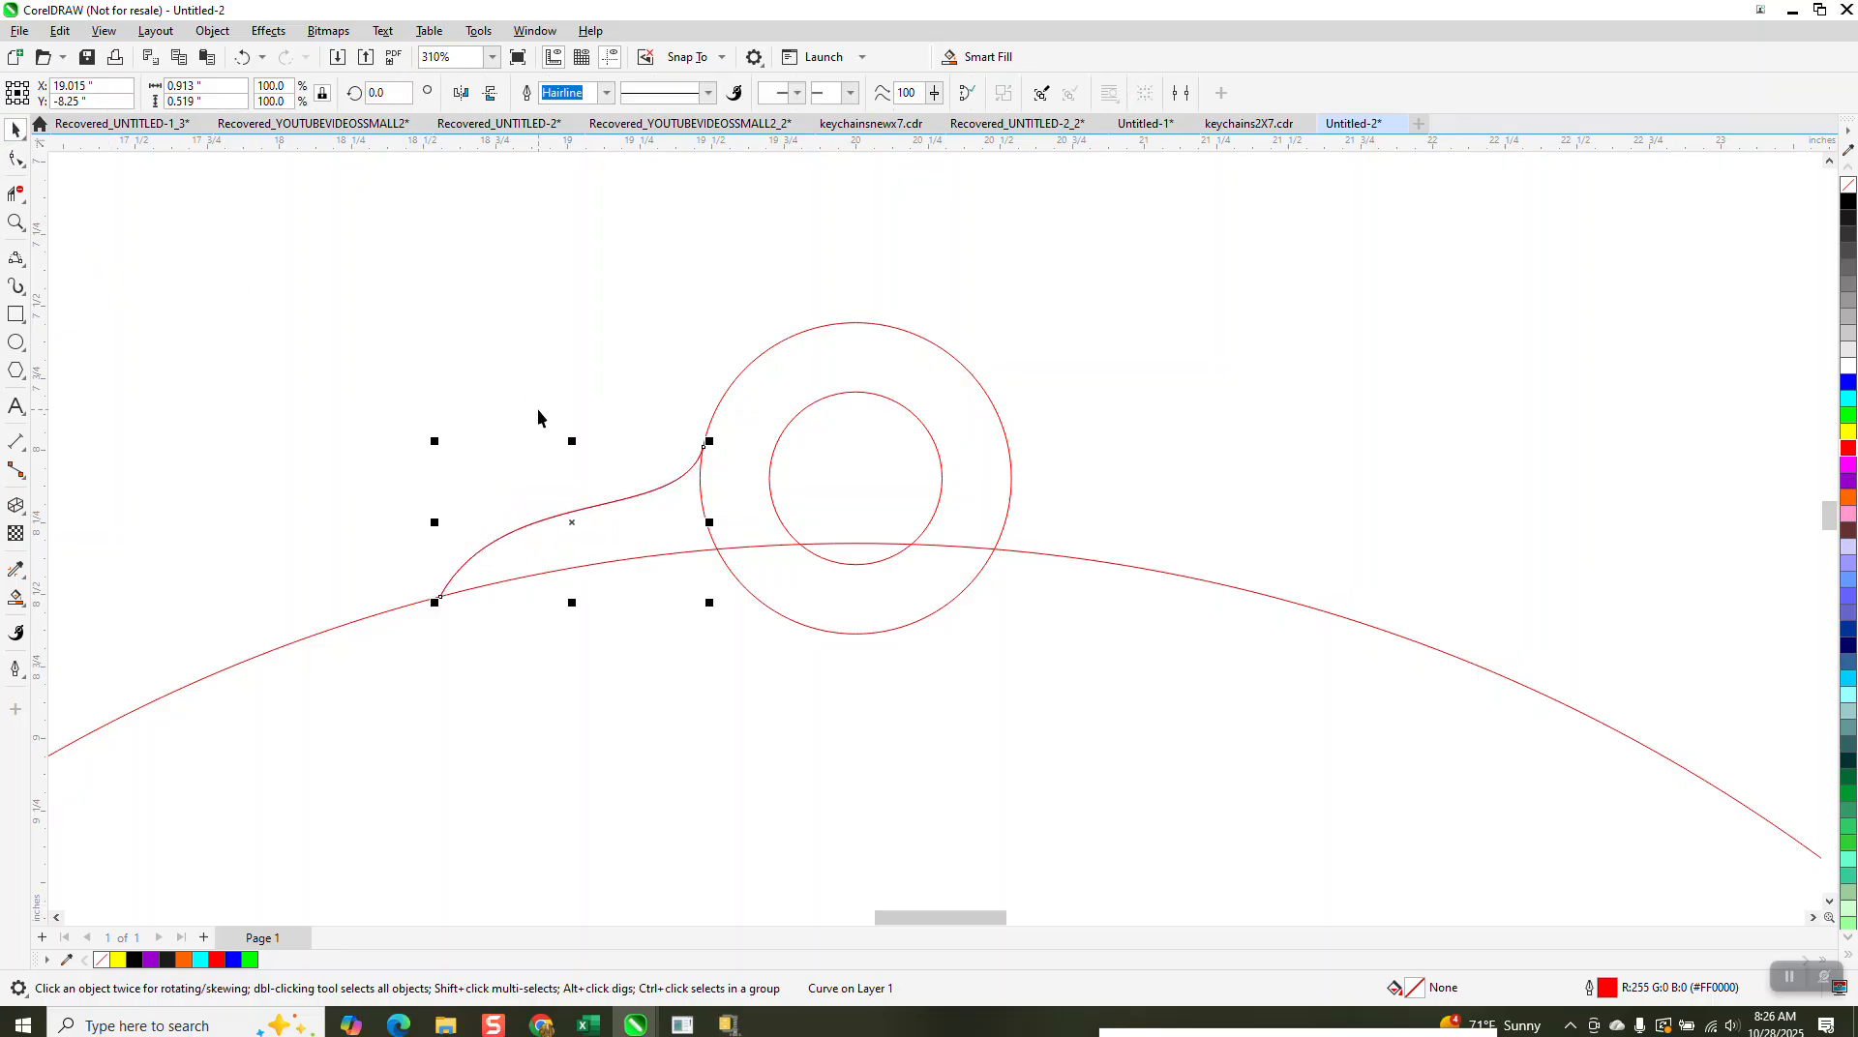
{"action": "left_click_drag", "start_coordinate": [435, 523], "coordinate": [775, 532]}
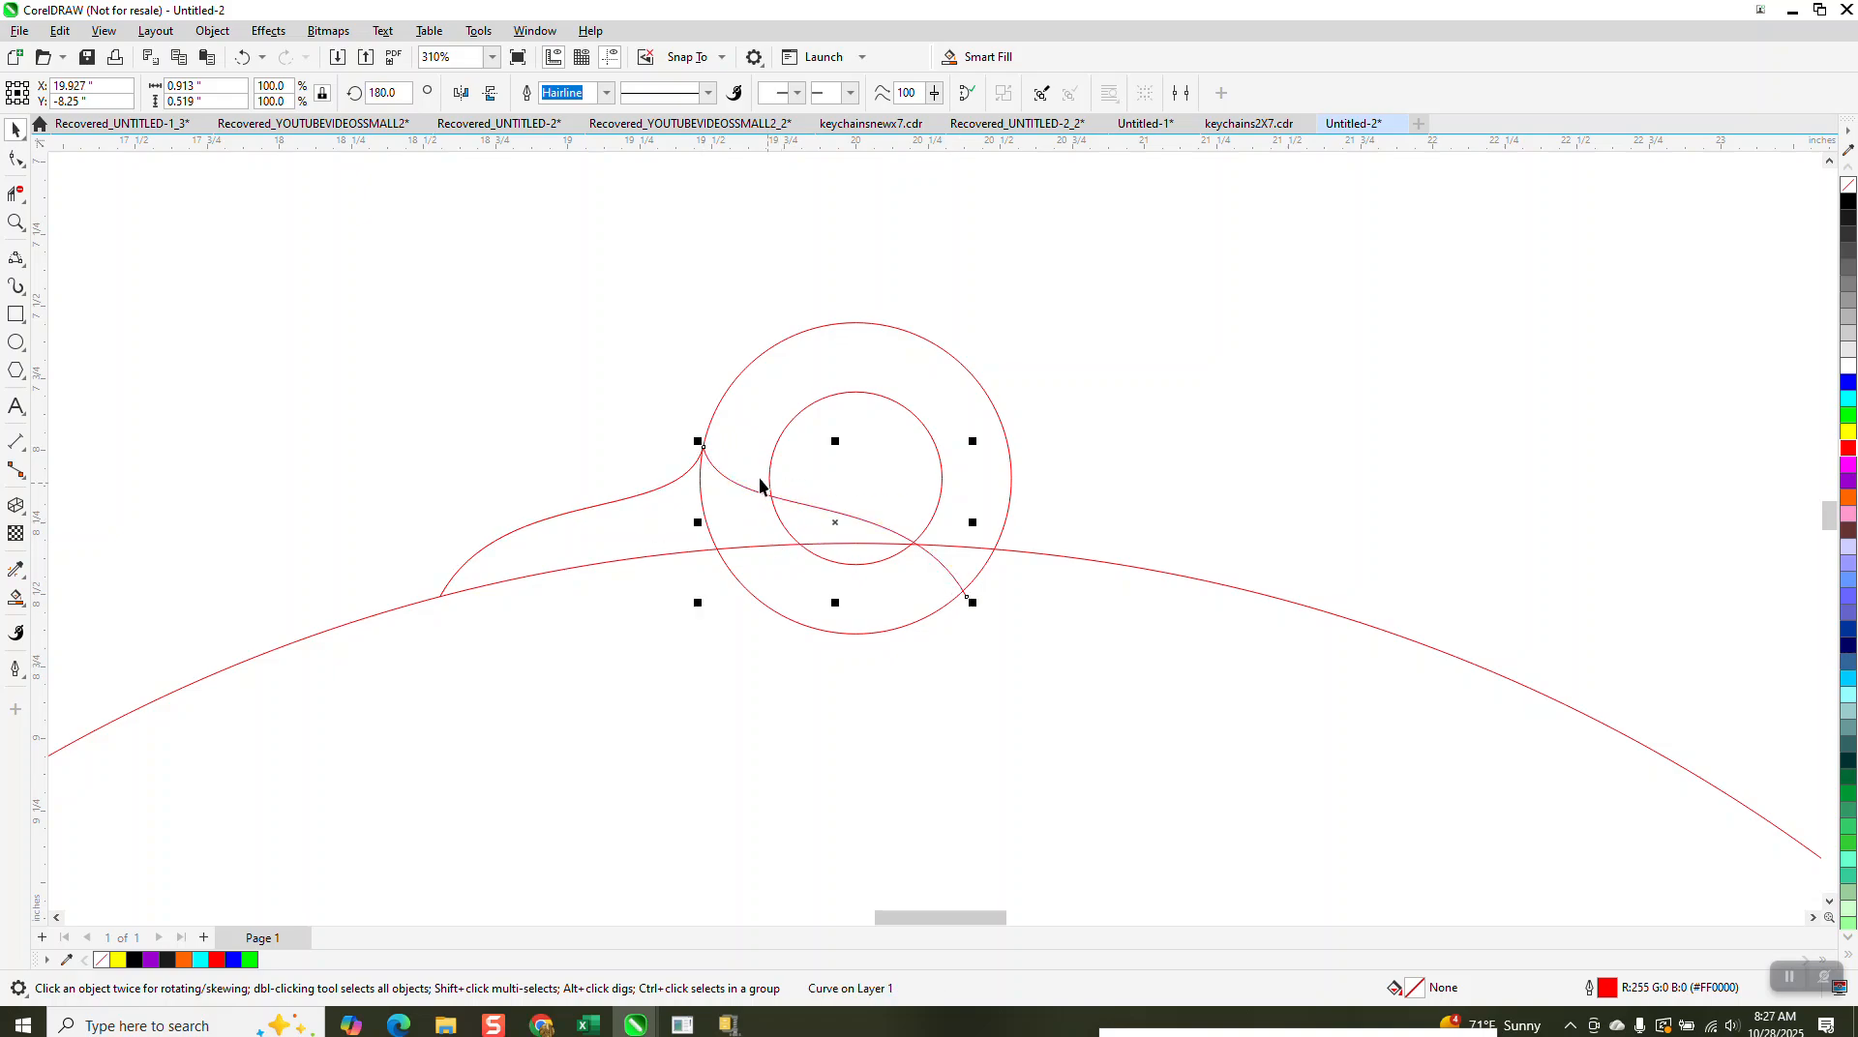
{"action": "left_click_drag", "start_coordinate": [703, 448], "coordinate": [1005, 443]}
{"action": "scroll", "coordinate": [977, 595], "scroll_direction": "down", "scroll_amount": 1}
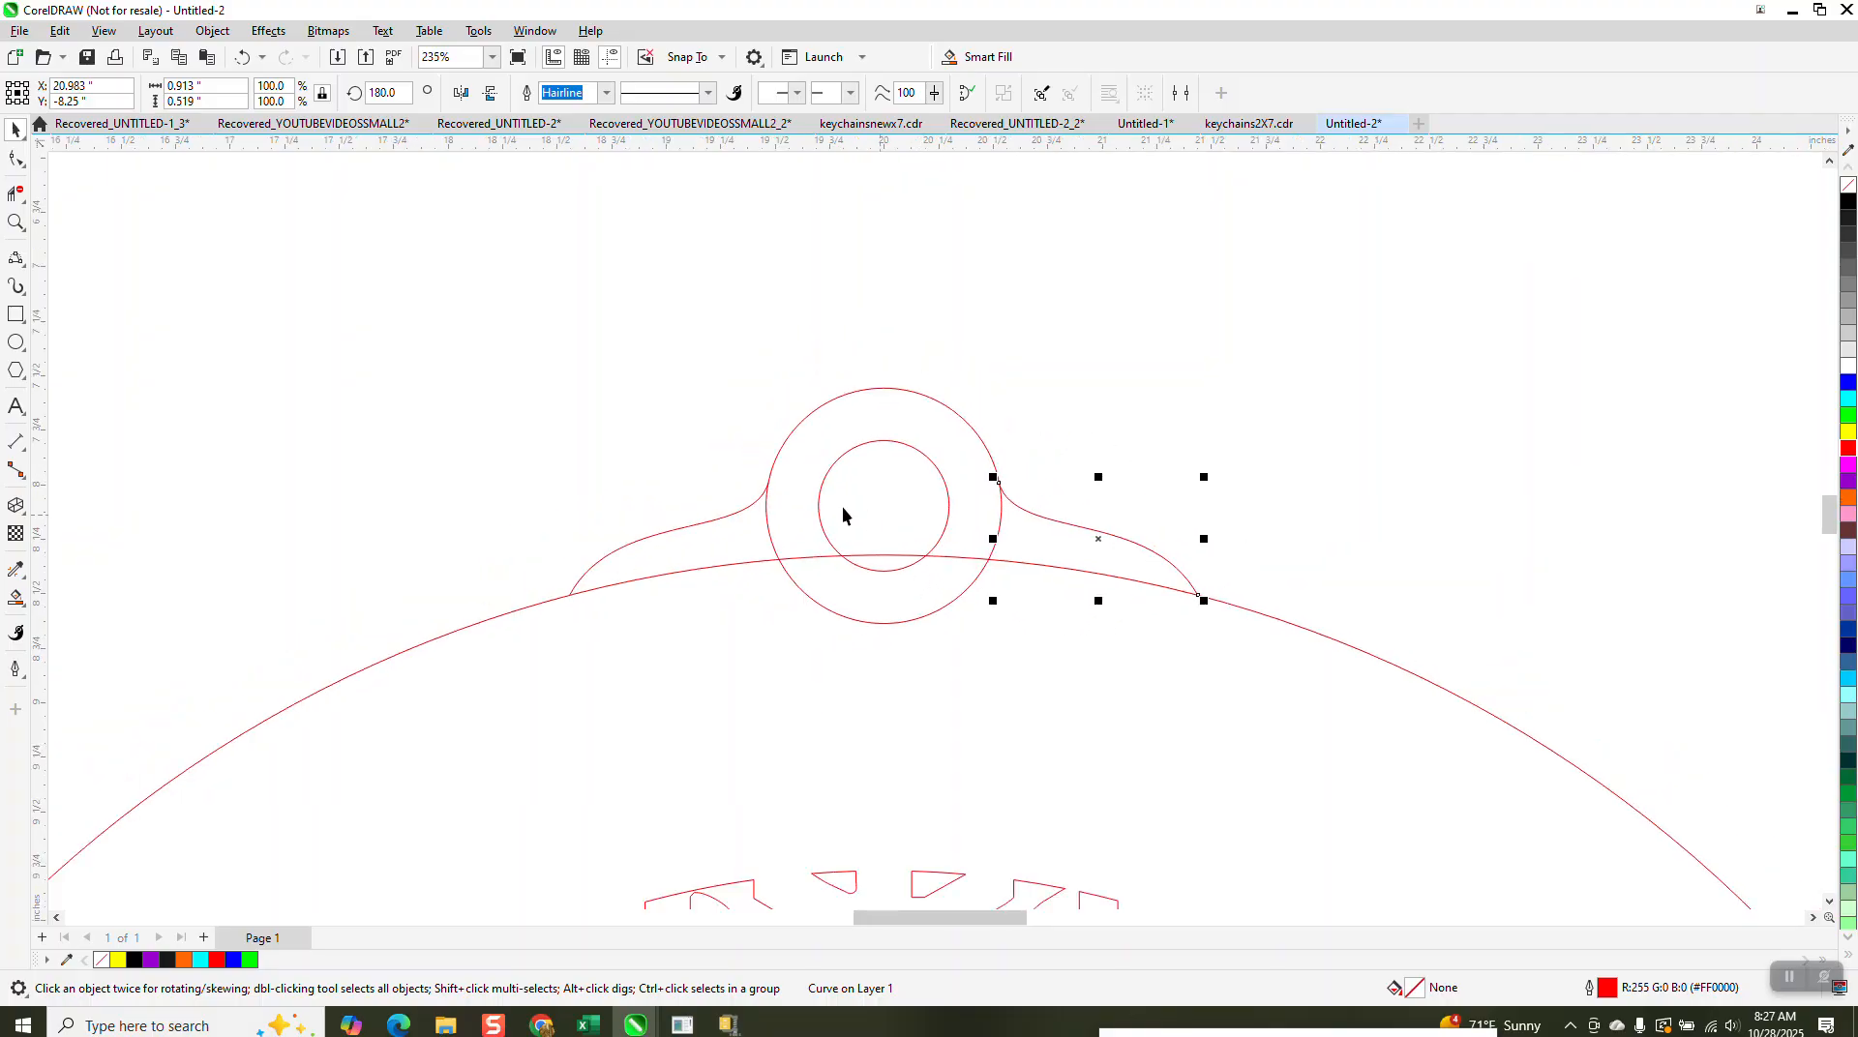
Step: Delete the overlapping circle and ornament-edge segments between the shoulder curves and across the loop hole with Virtual Segment Delete
{"action": "left_click", "coordinate": [15, 222]}
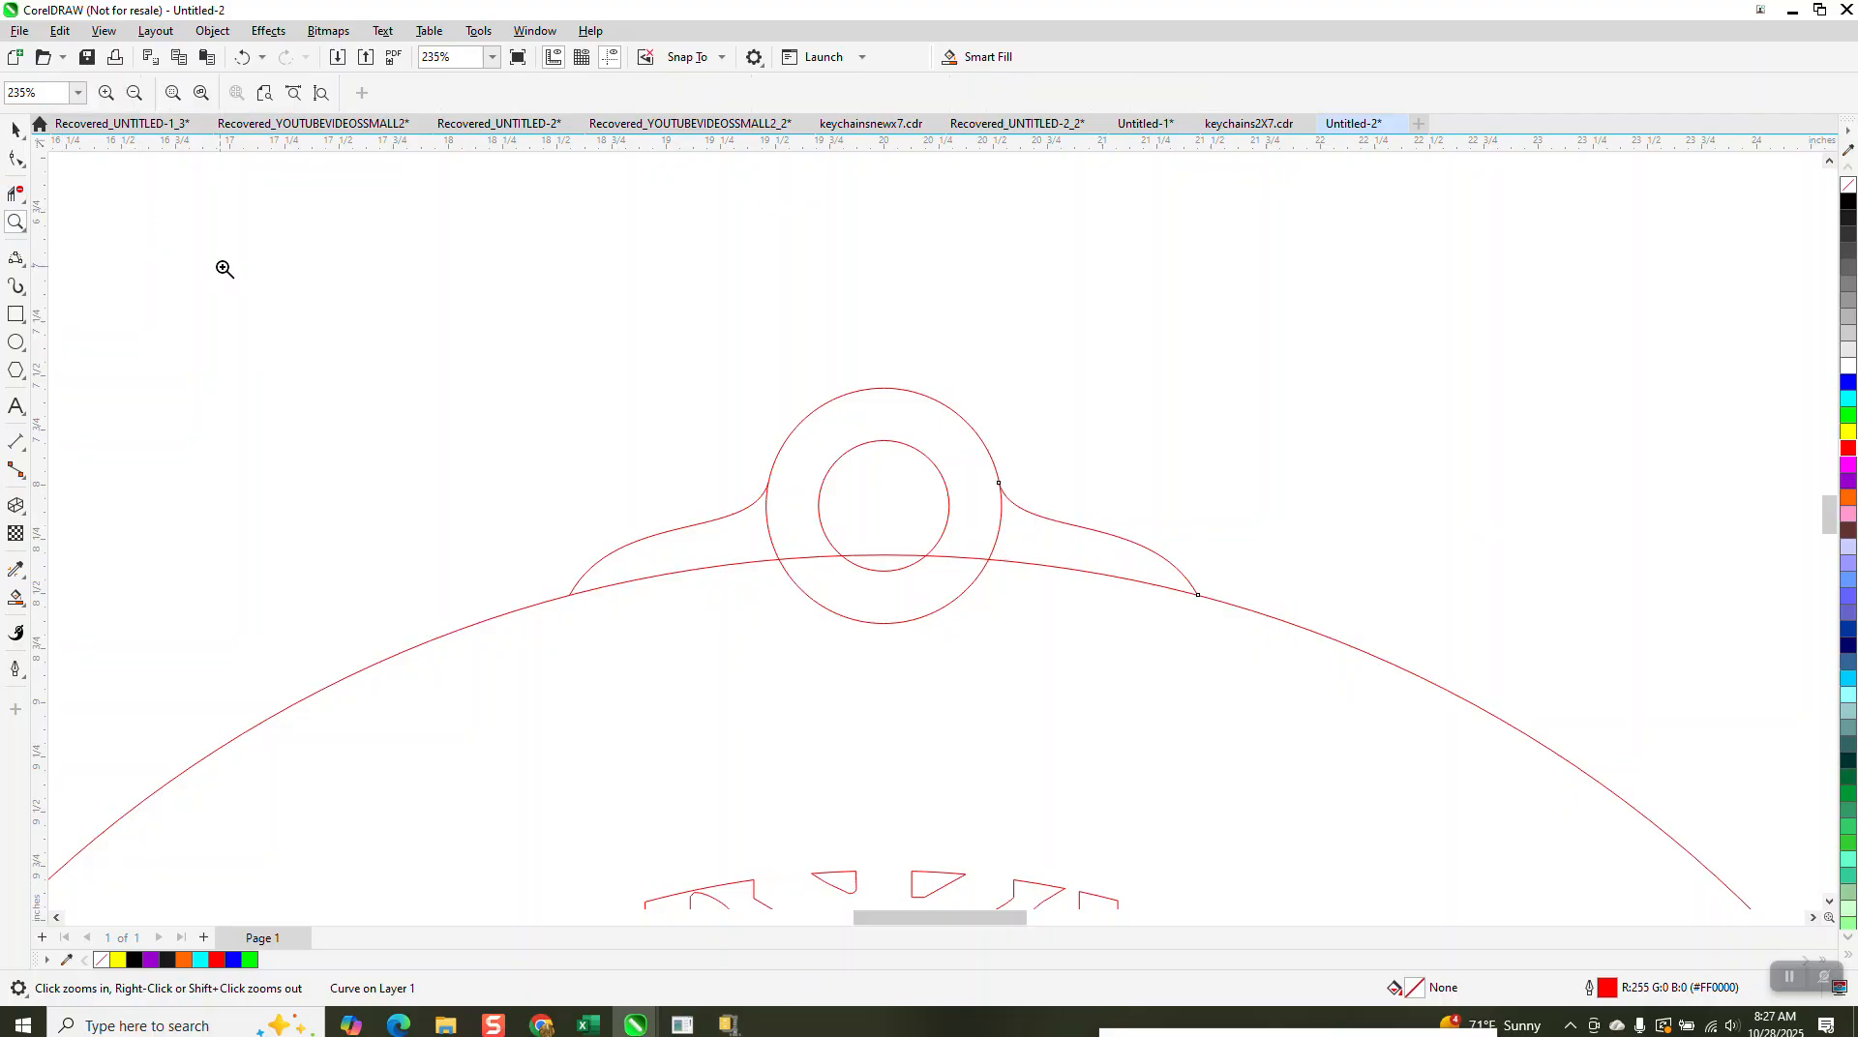
{"action": "left_click_drag", "start_coordinate": [501, 320], "coordinate": [1318, 871]}
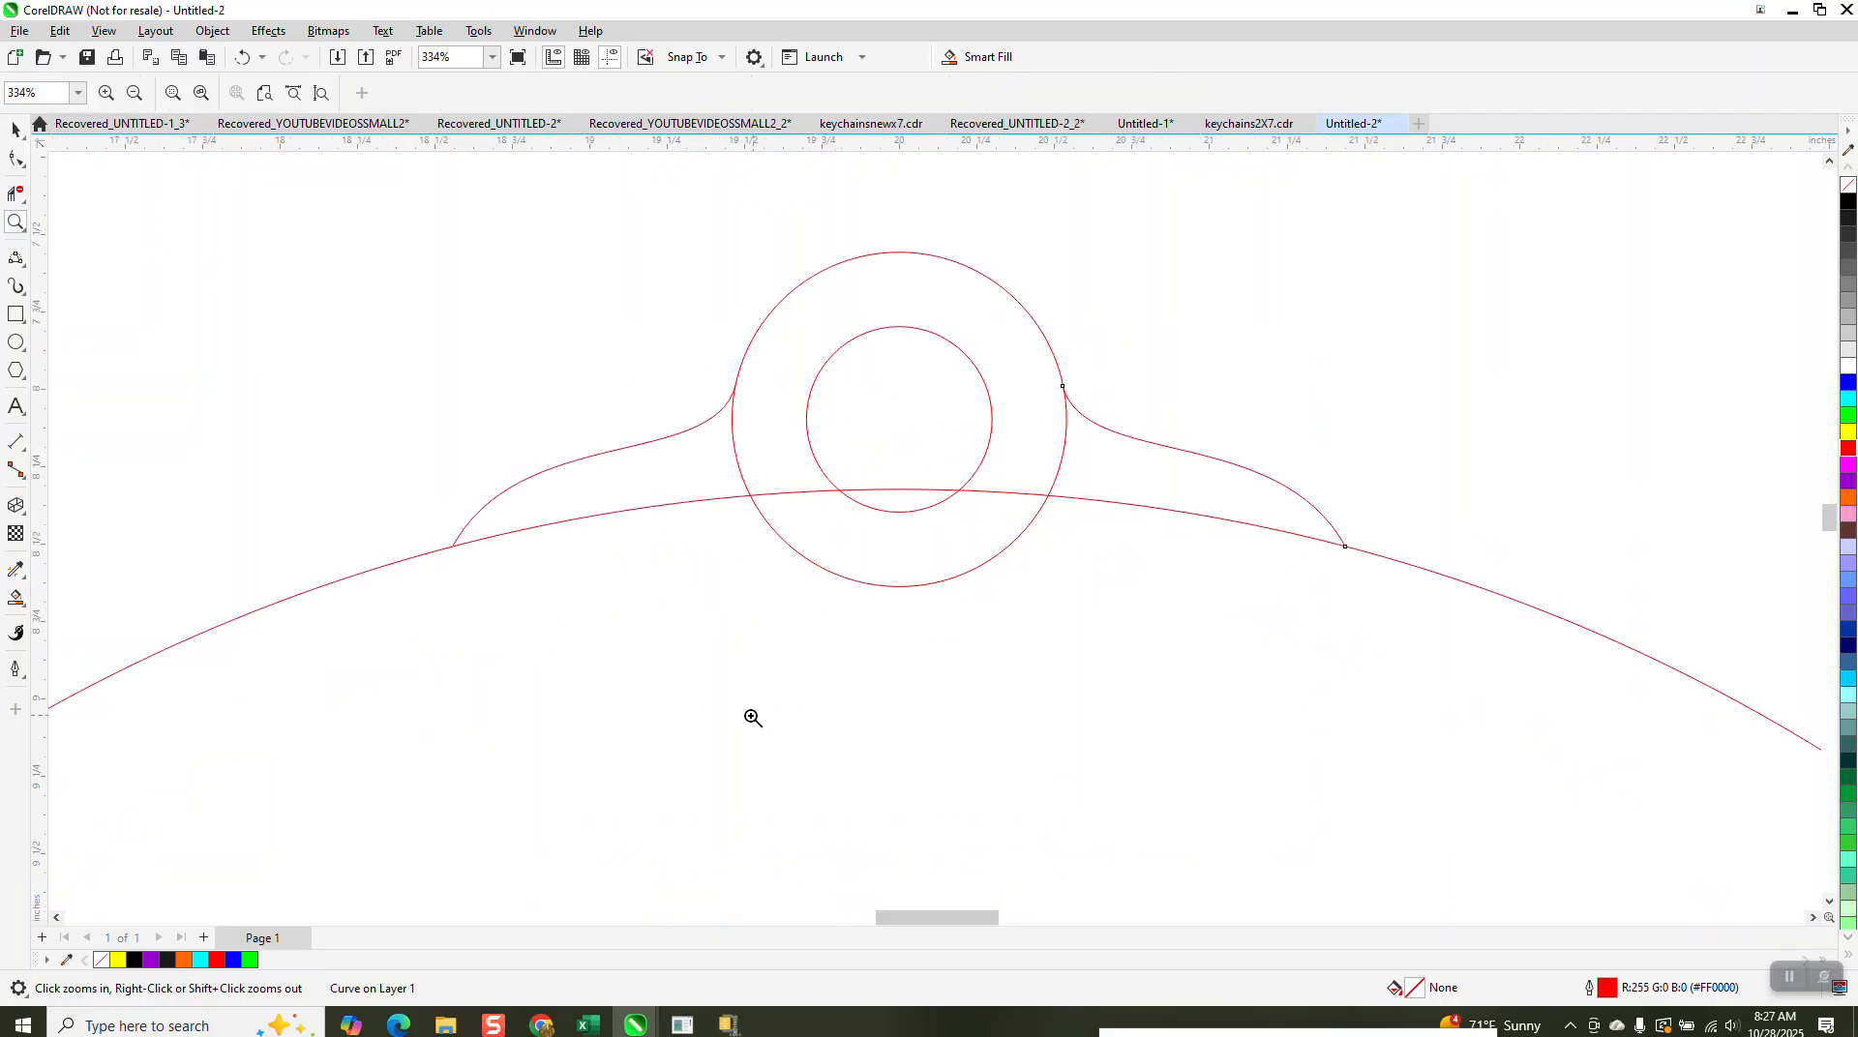
{"action": "left_click", "coordinate": [735, 459]}
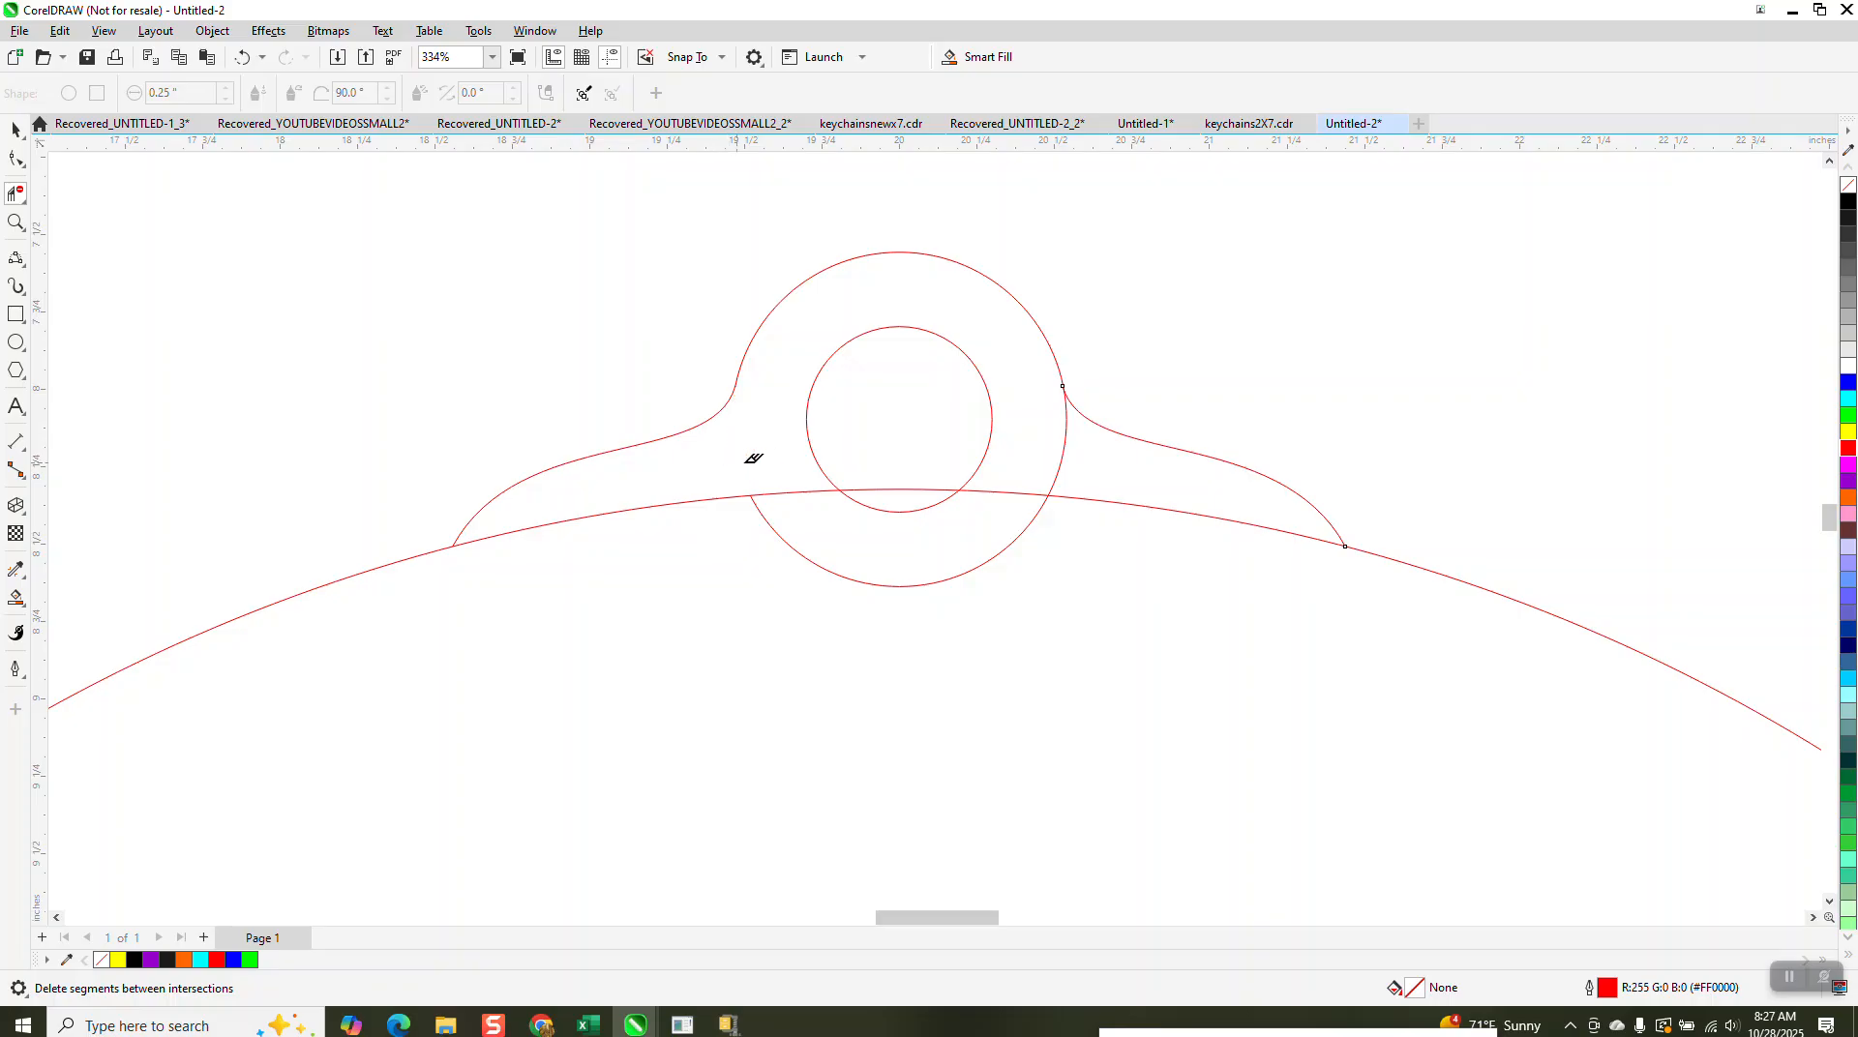
{"action": "left_click", "coordinate": [726, 501]}
{"action": "left_click", "coordinate": [764, 521]}
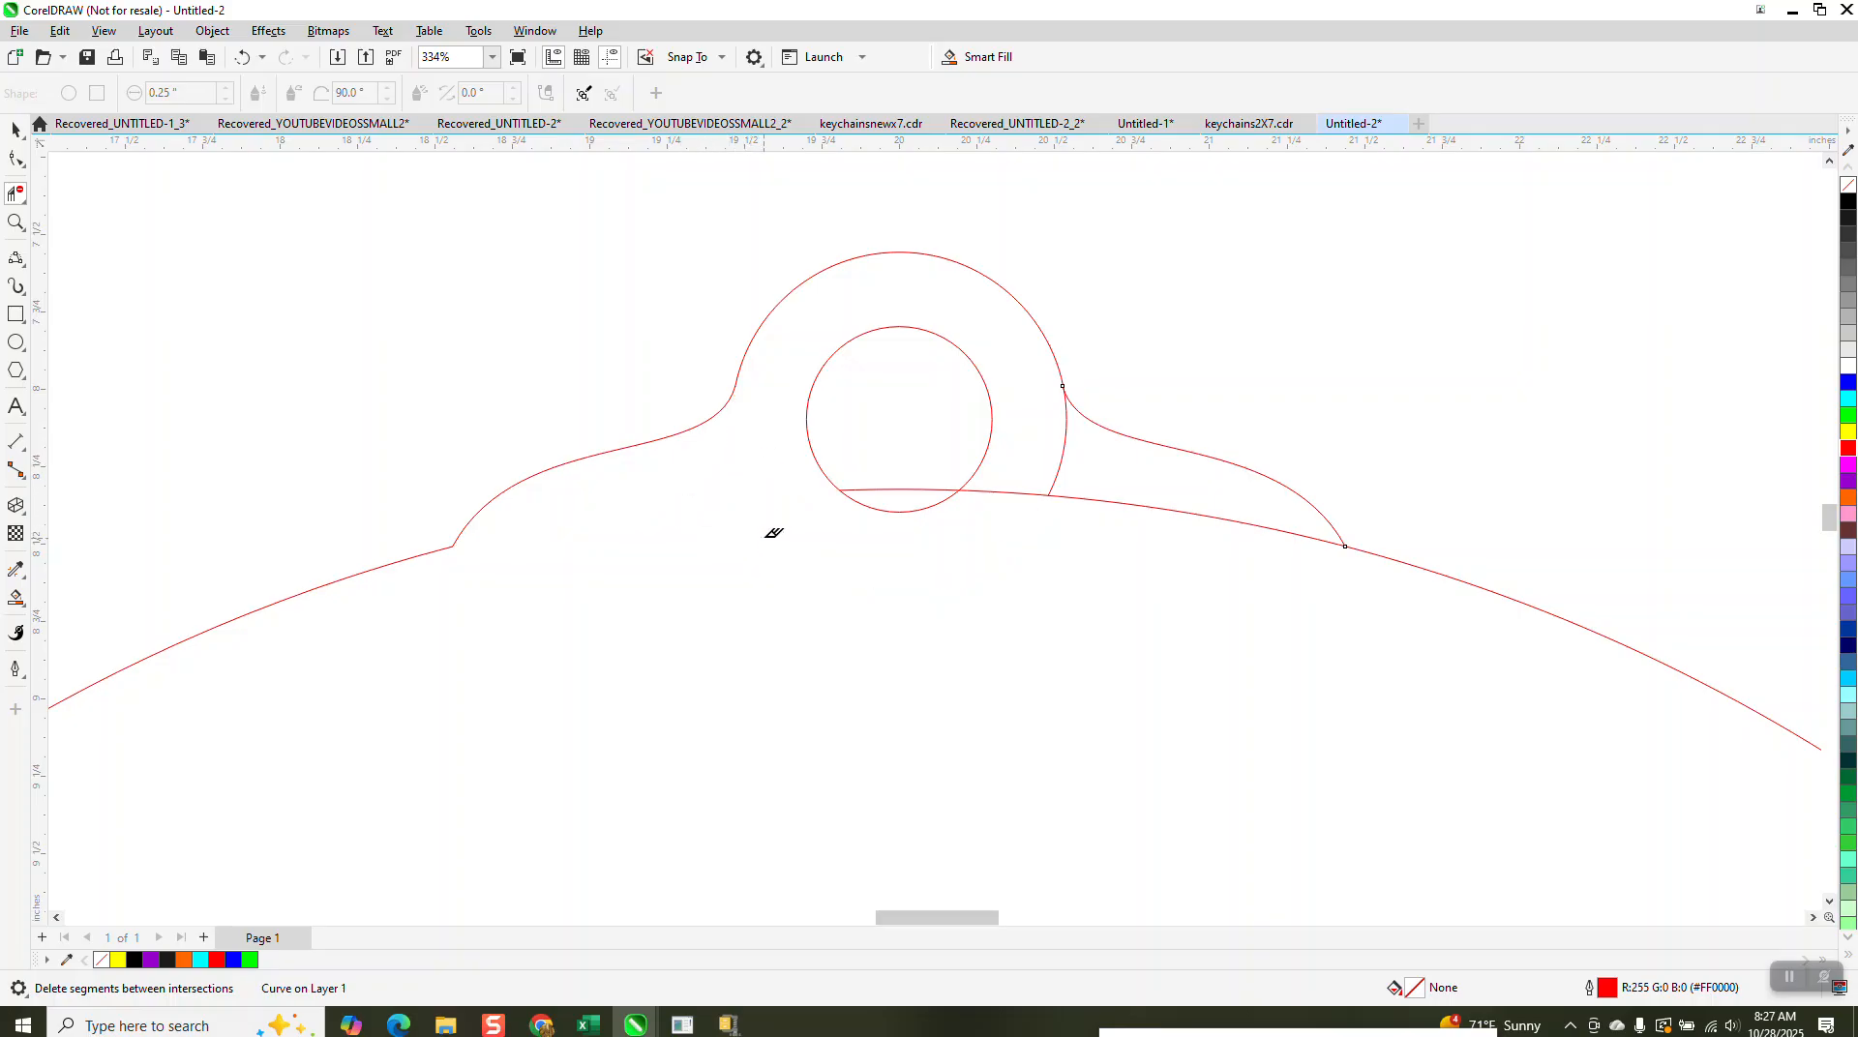
{"action": "left_click", "coordinate": [1015, 486]}
{"action": "left_click", "coordinate": [1076, 494]}
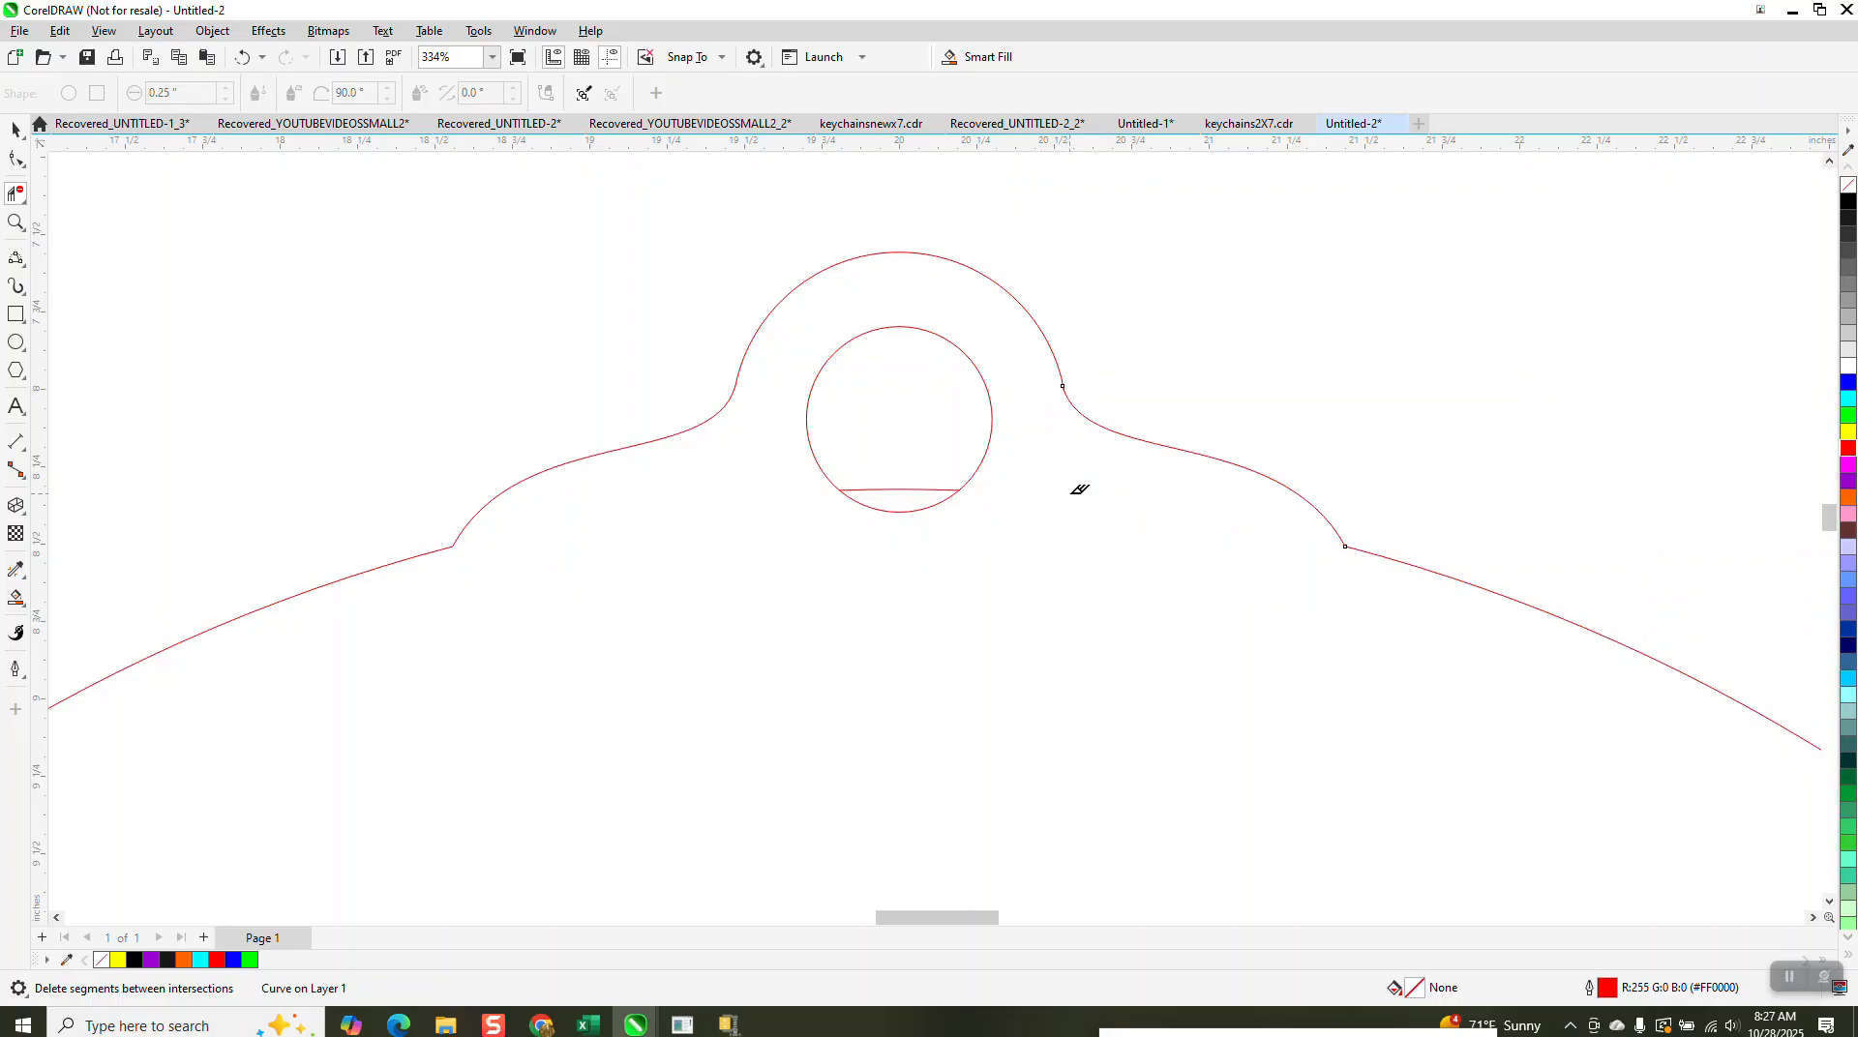
{"action": "left_click", "coordinate": [927, 488]}
Step: Smart Fill the ornament body in blue and move the resulting shape 12 inches right of the original
{"action": "scroll", "coordinate": [809, 490], "scroll_direction": "down", "scroll_amount": 6}
{"action": "scroll", "coordinate": [796, 422], "scroll_direction": "down", "scroll_amount": 2}
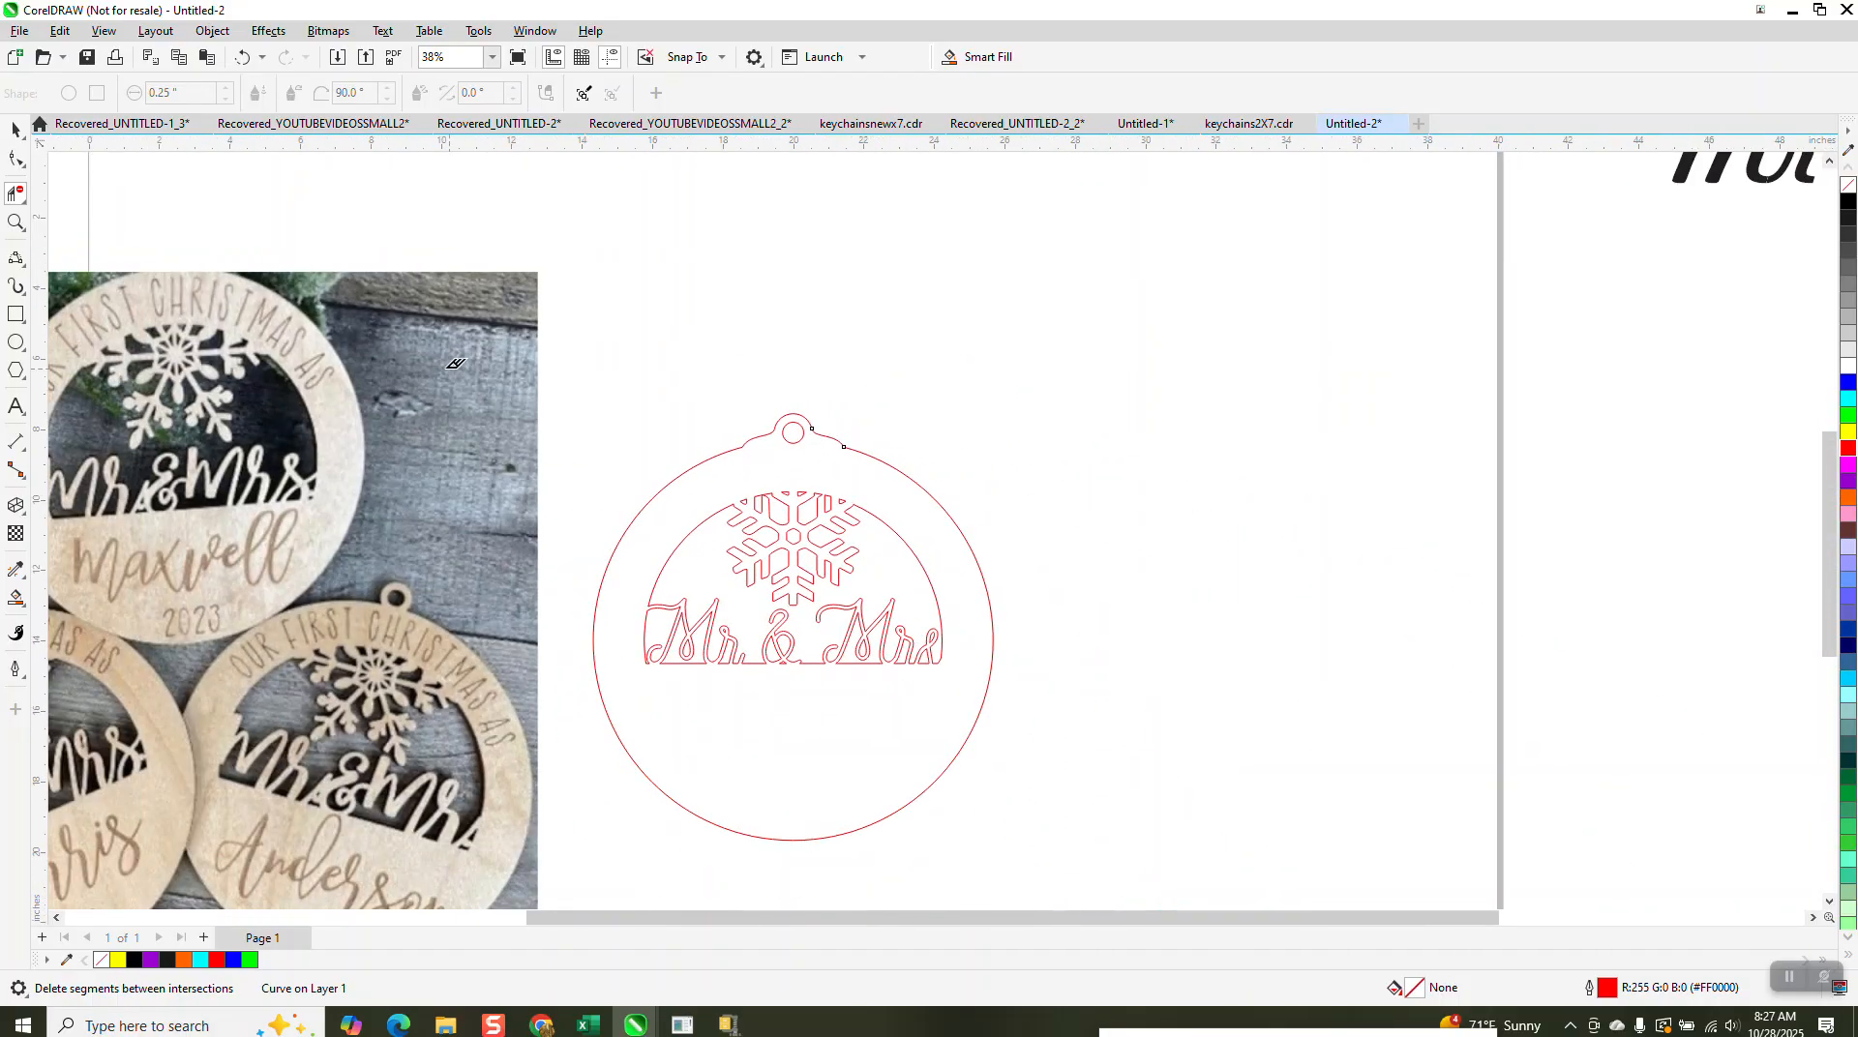
{"action": "left_click", "coordinate": [16, 598]}
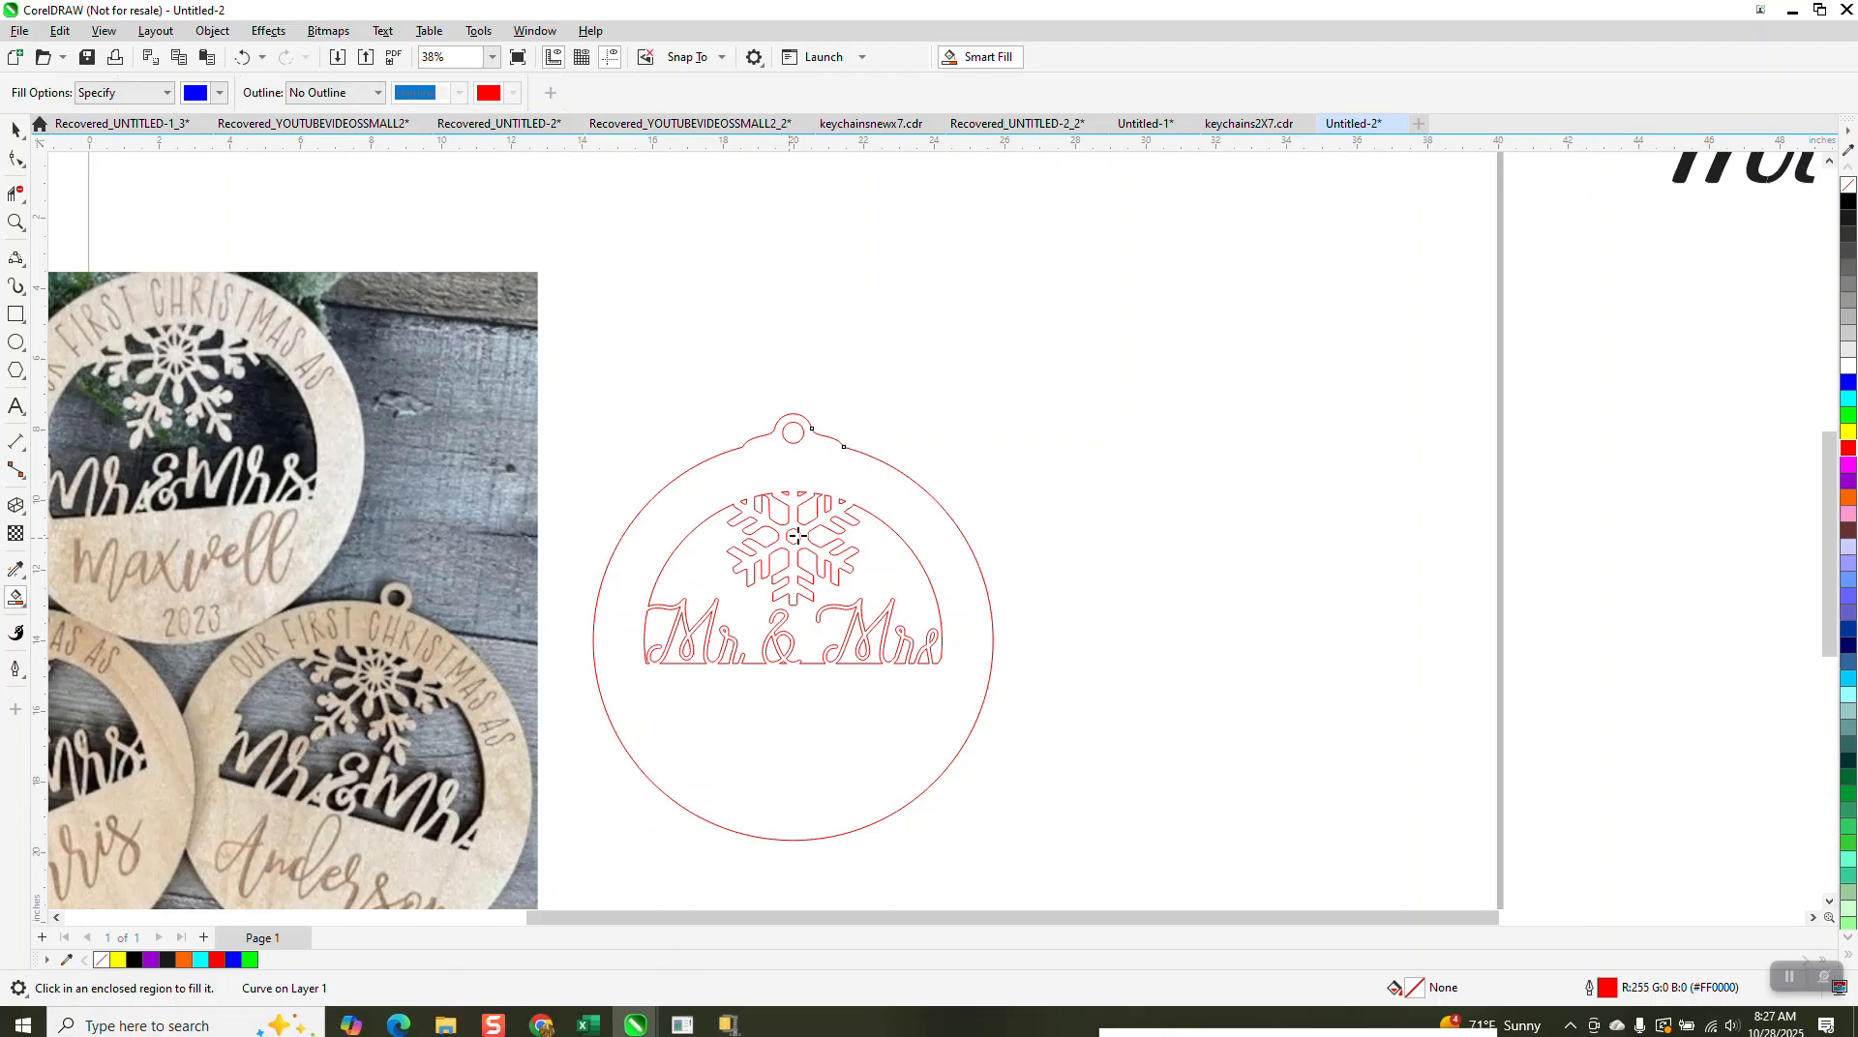
{"action": "left_click", "coordinate": [873, 494]}
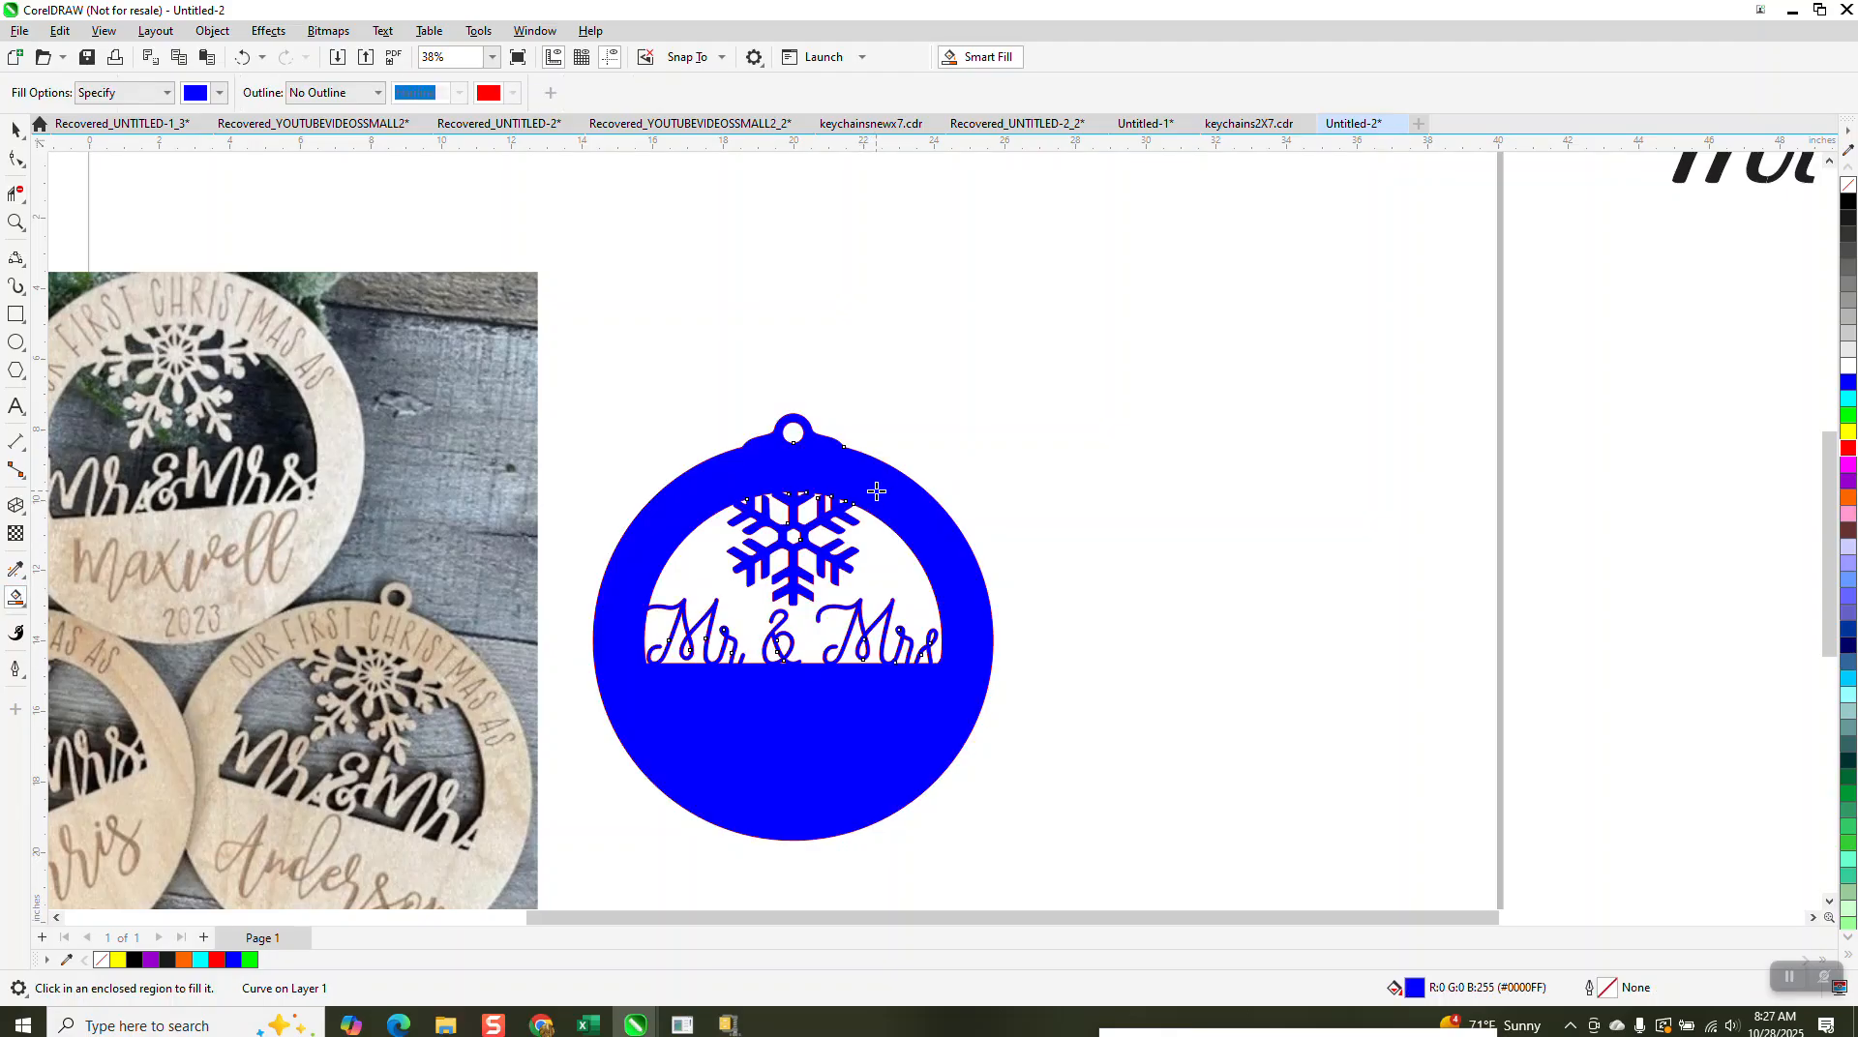
{"action": "left_click_drag", "start_coordinate": [877, 492], "coordinate": [1245, 458]}
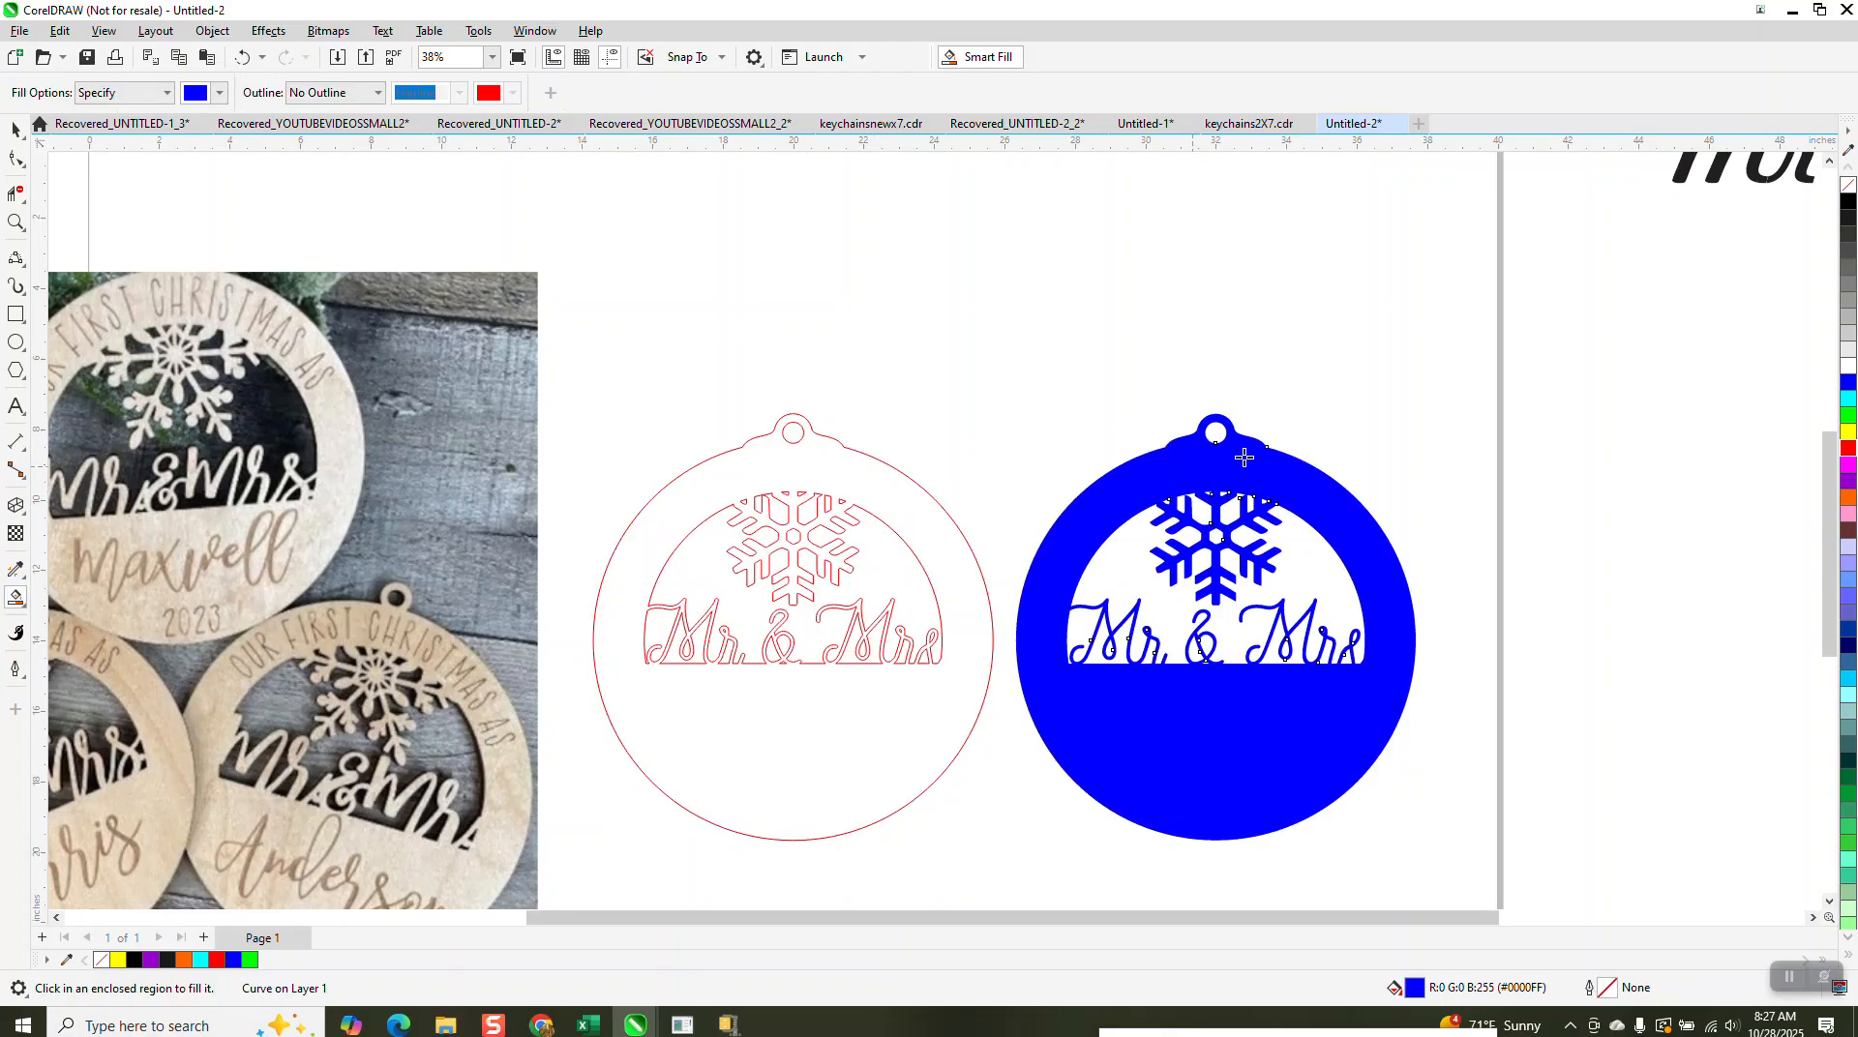
Step: Remove the blue ornament shape's fill and outline it in black, changing that outline to red
{"action": "left_click", "coordinate": [1849, 184]}
{"action": "right_click", "coordinate": [1849, 200]}
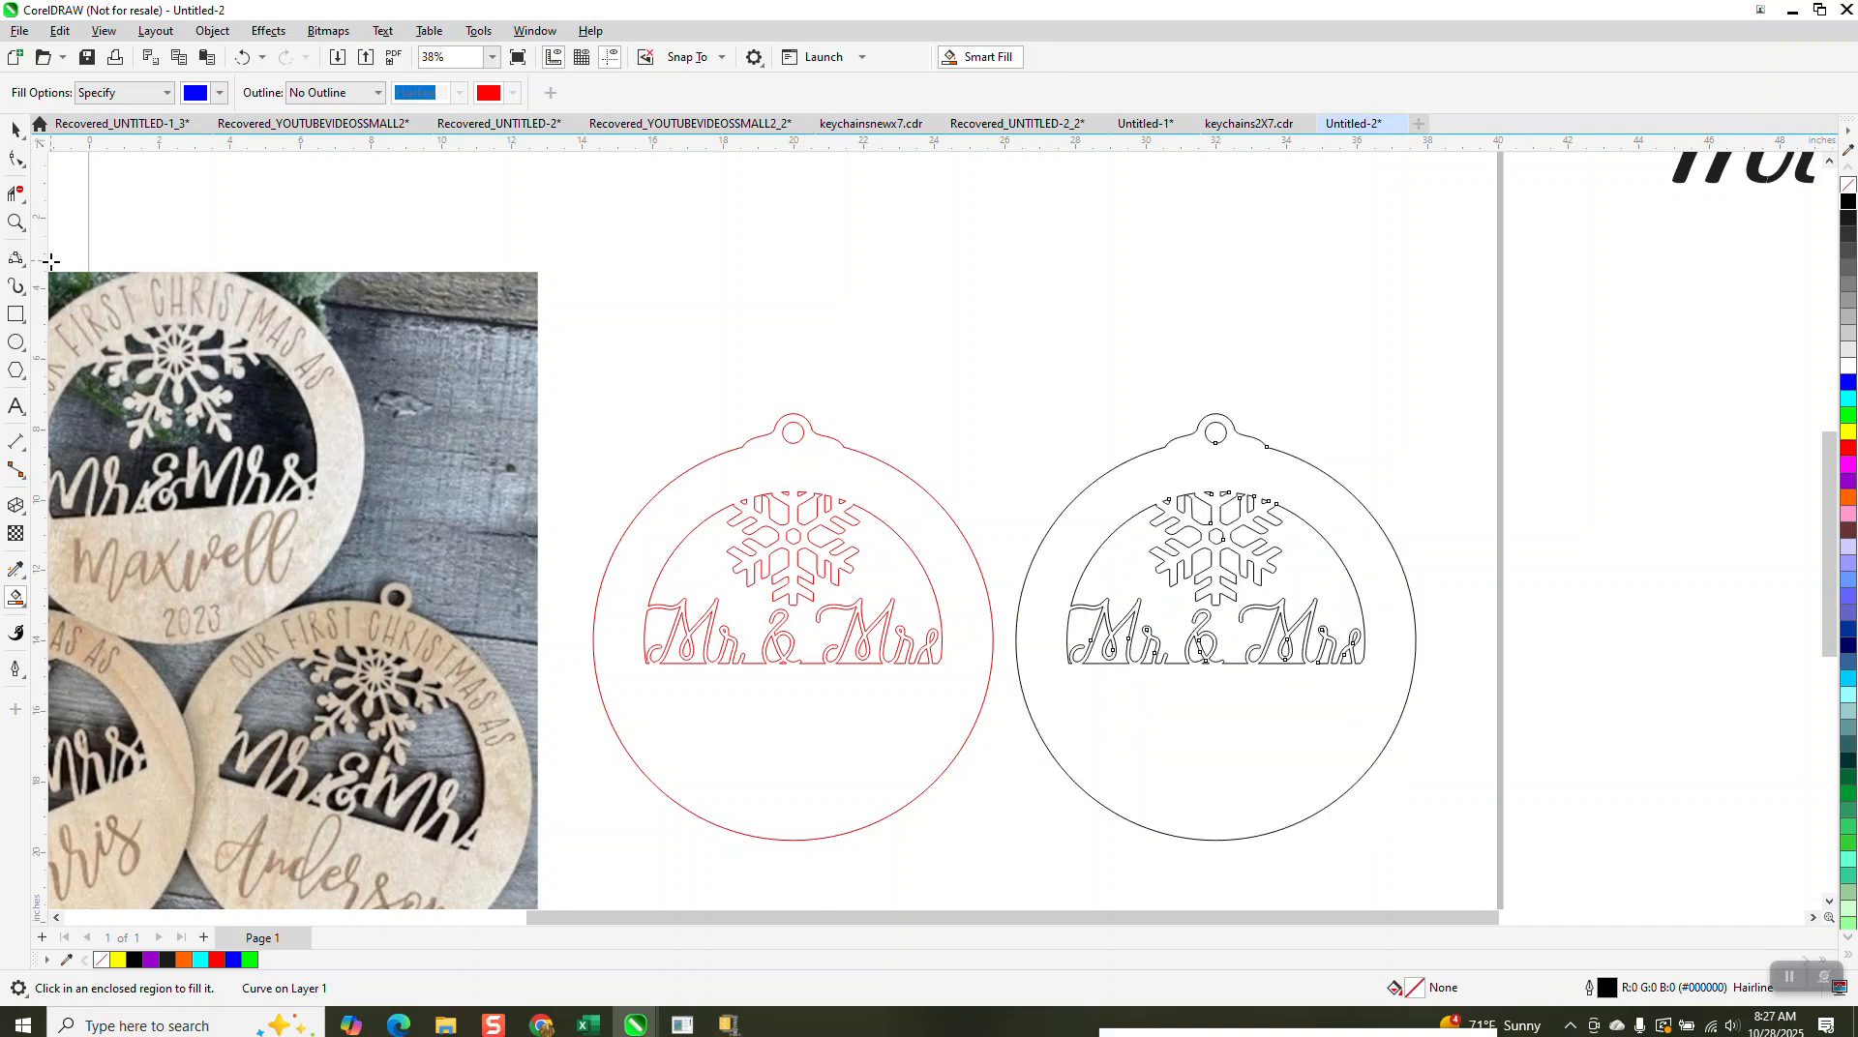
{"action": "left_click", "coordinate": [15, 223]}
{"action": "left_click_drag", "start_coordinate": [1132, 368], "coordinate": [1290, 513]}
{"action": "scroll", "coordinate": [1093, 450], "scroll_direction": "down", "scroll_amount": 2}
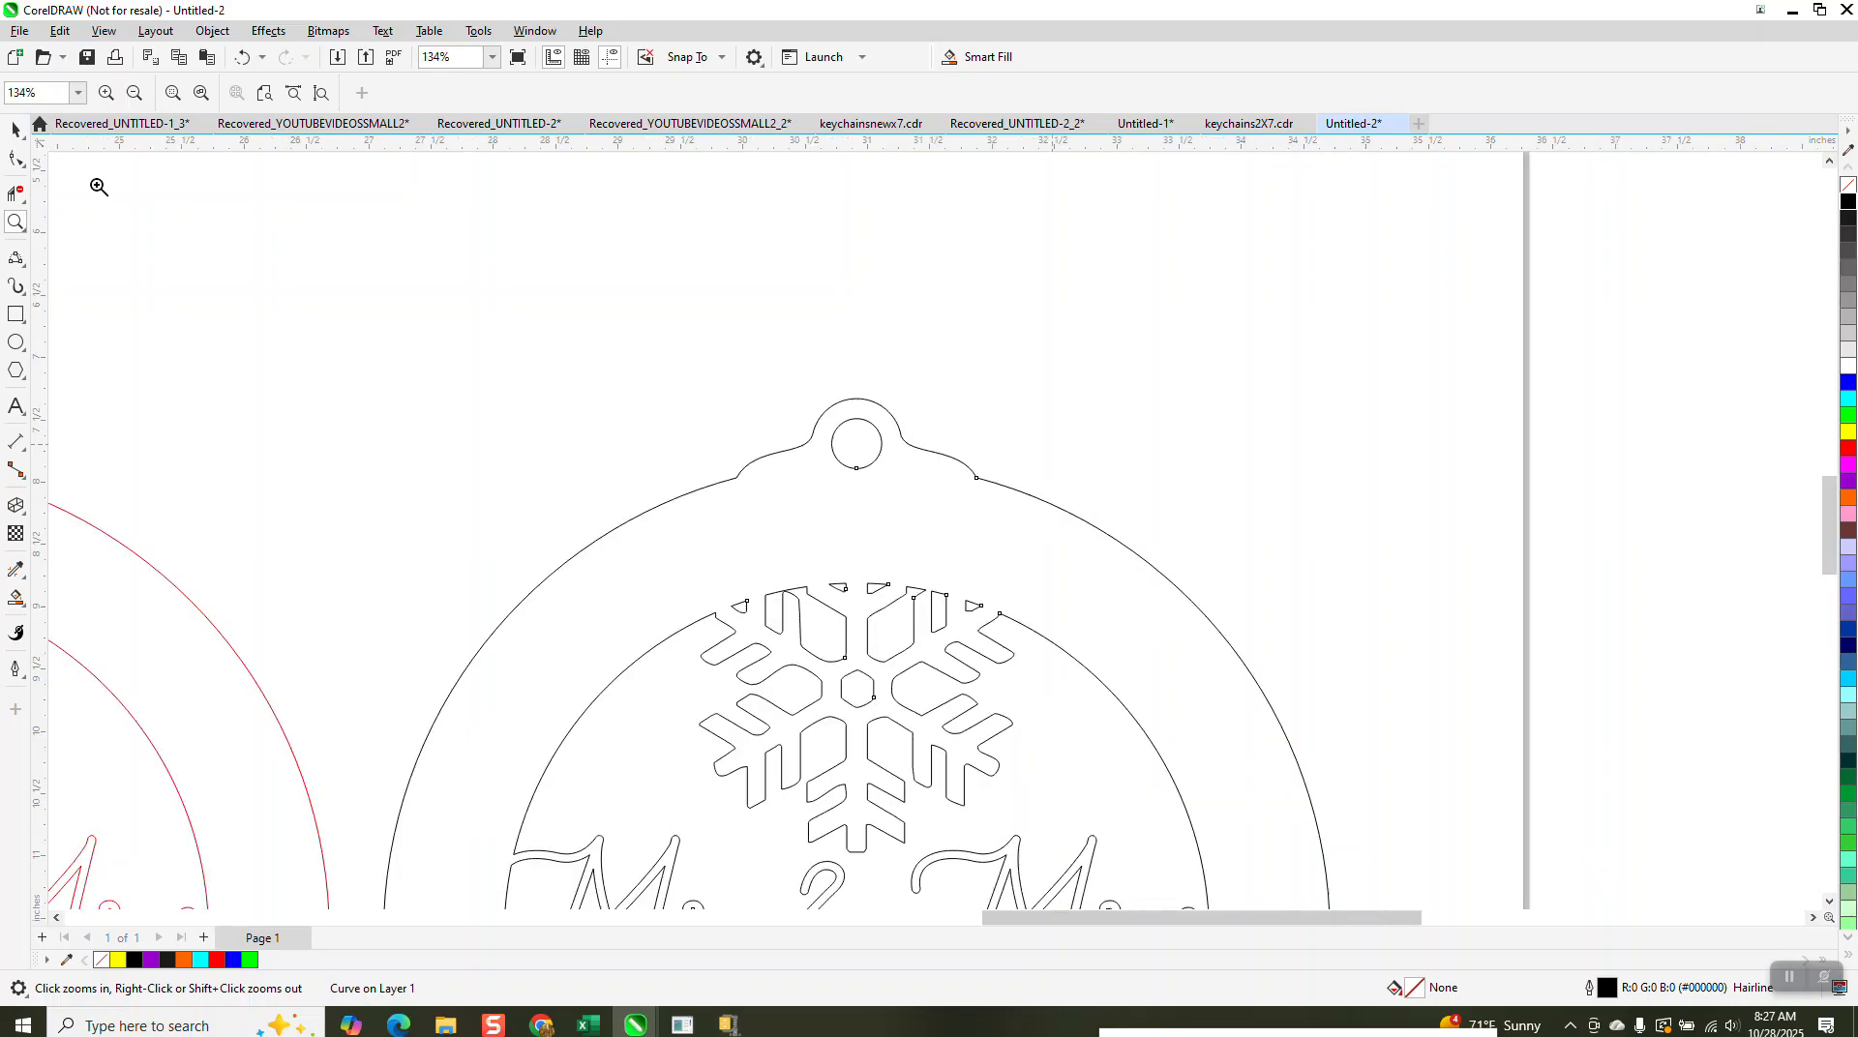
{"action": "left_click", "coordinate": [16, 130]}
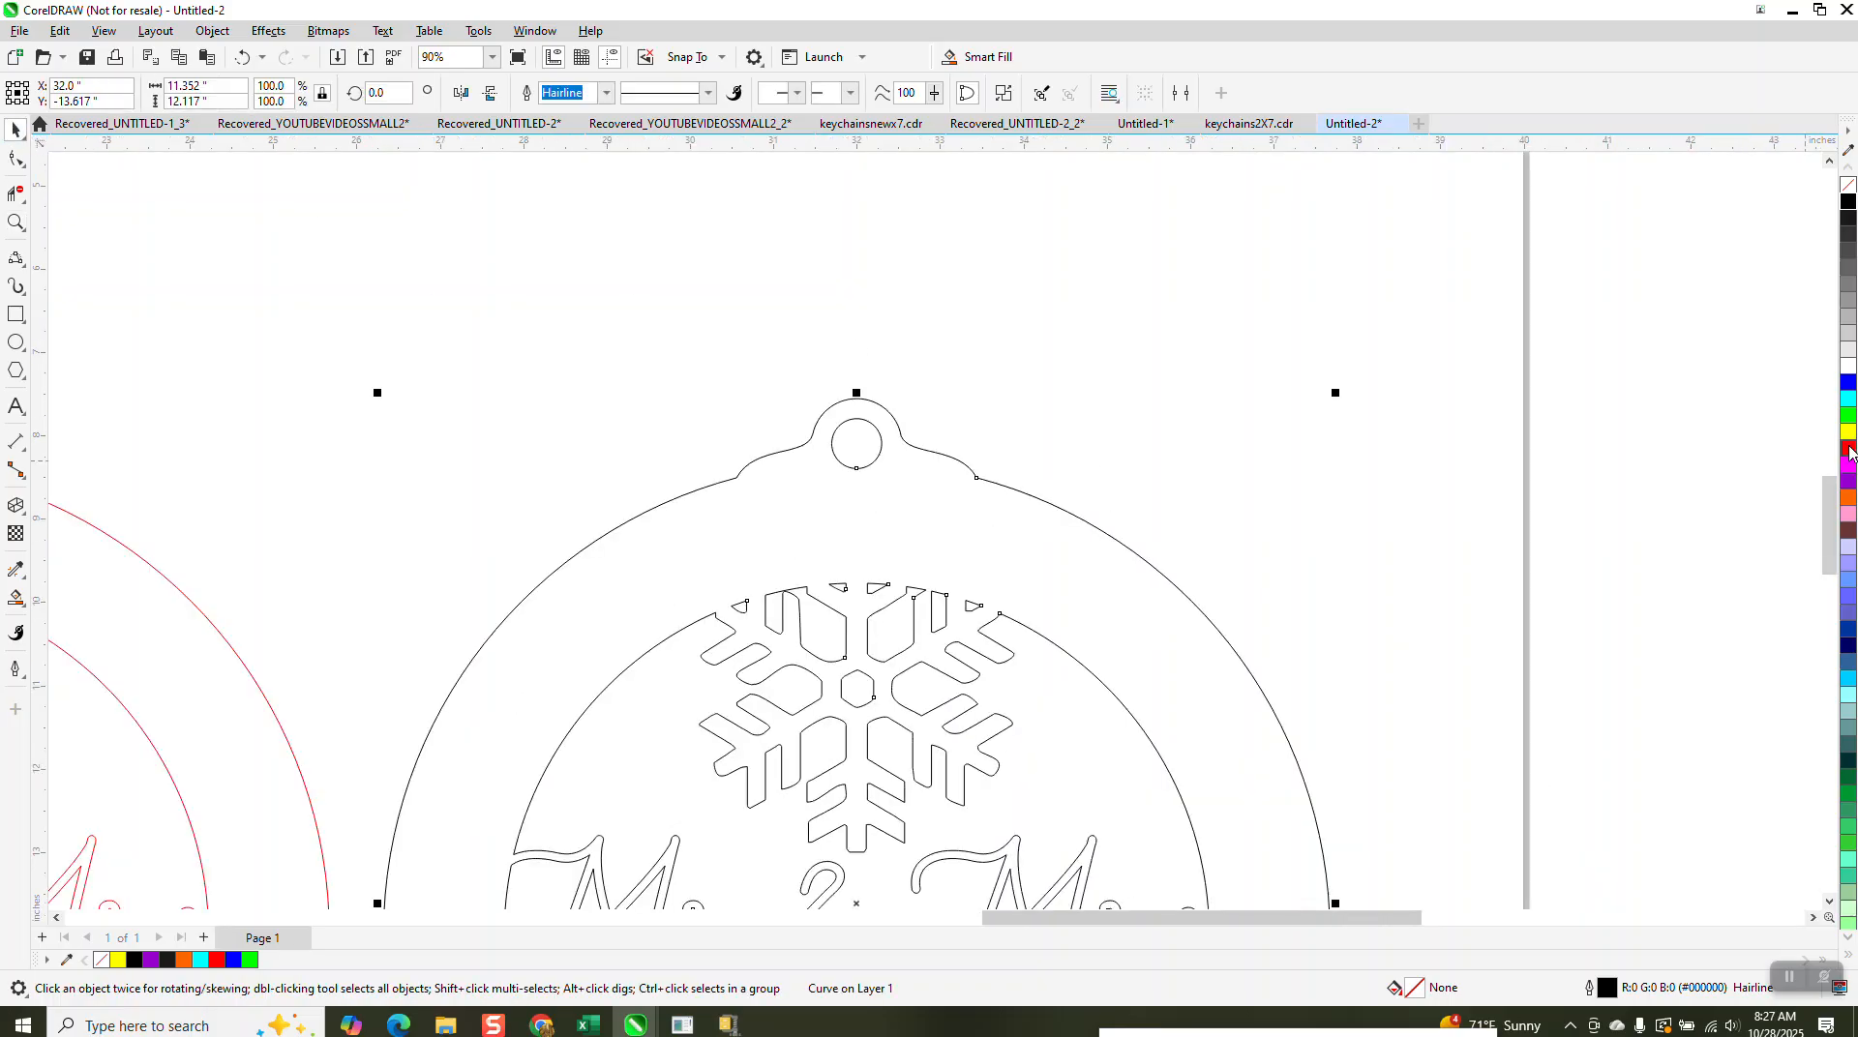
{"action": "scroll", "coordinate": [833, 279], "scroll_direction": "down", "scroll_amount": 3}
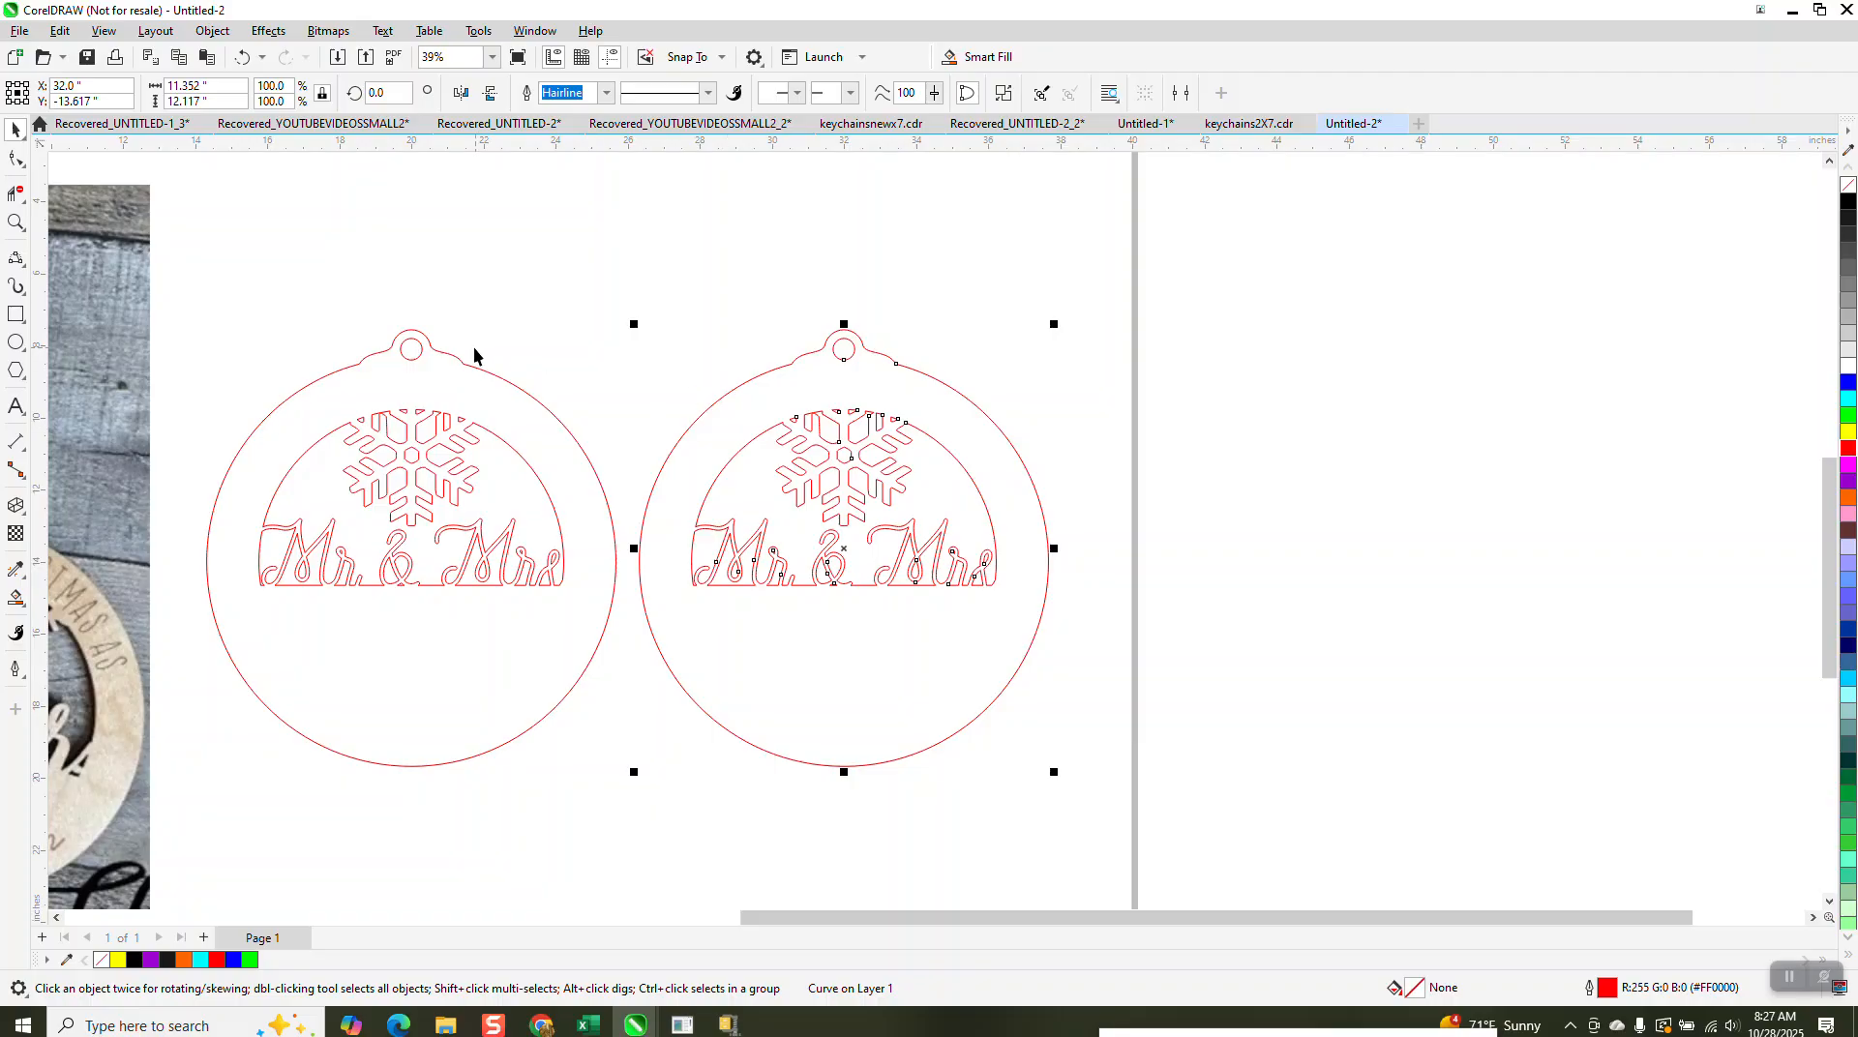
Step: Delete the original ornament's right shoulder curve and all its remaining red pieces
{"action": "left_click", "coordinate": [457, 368]}
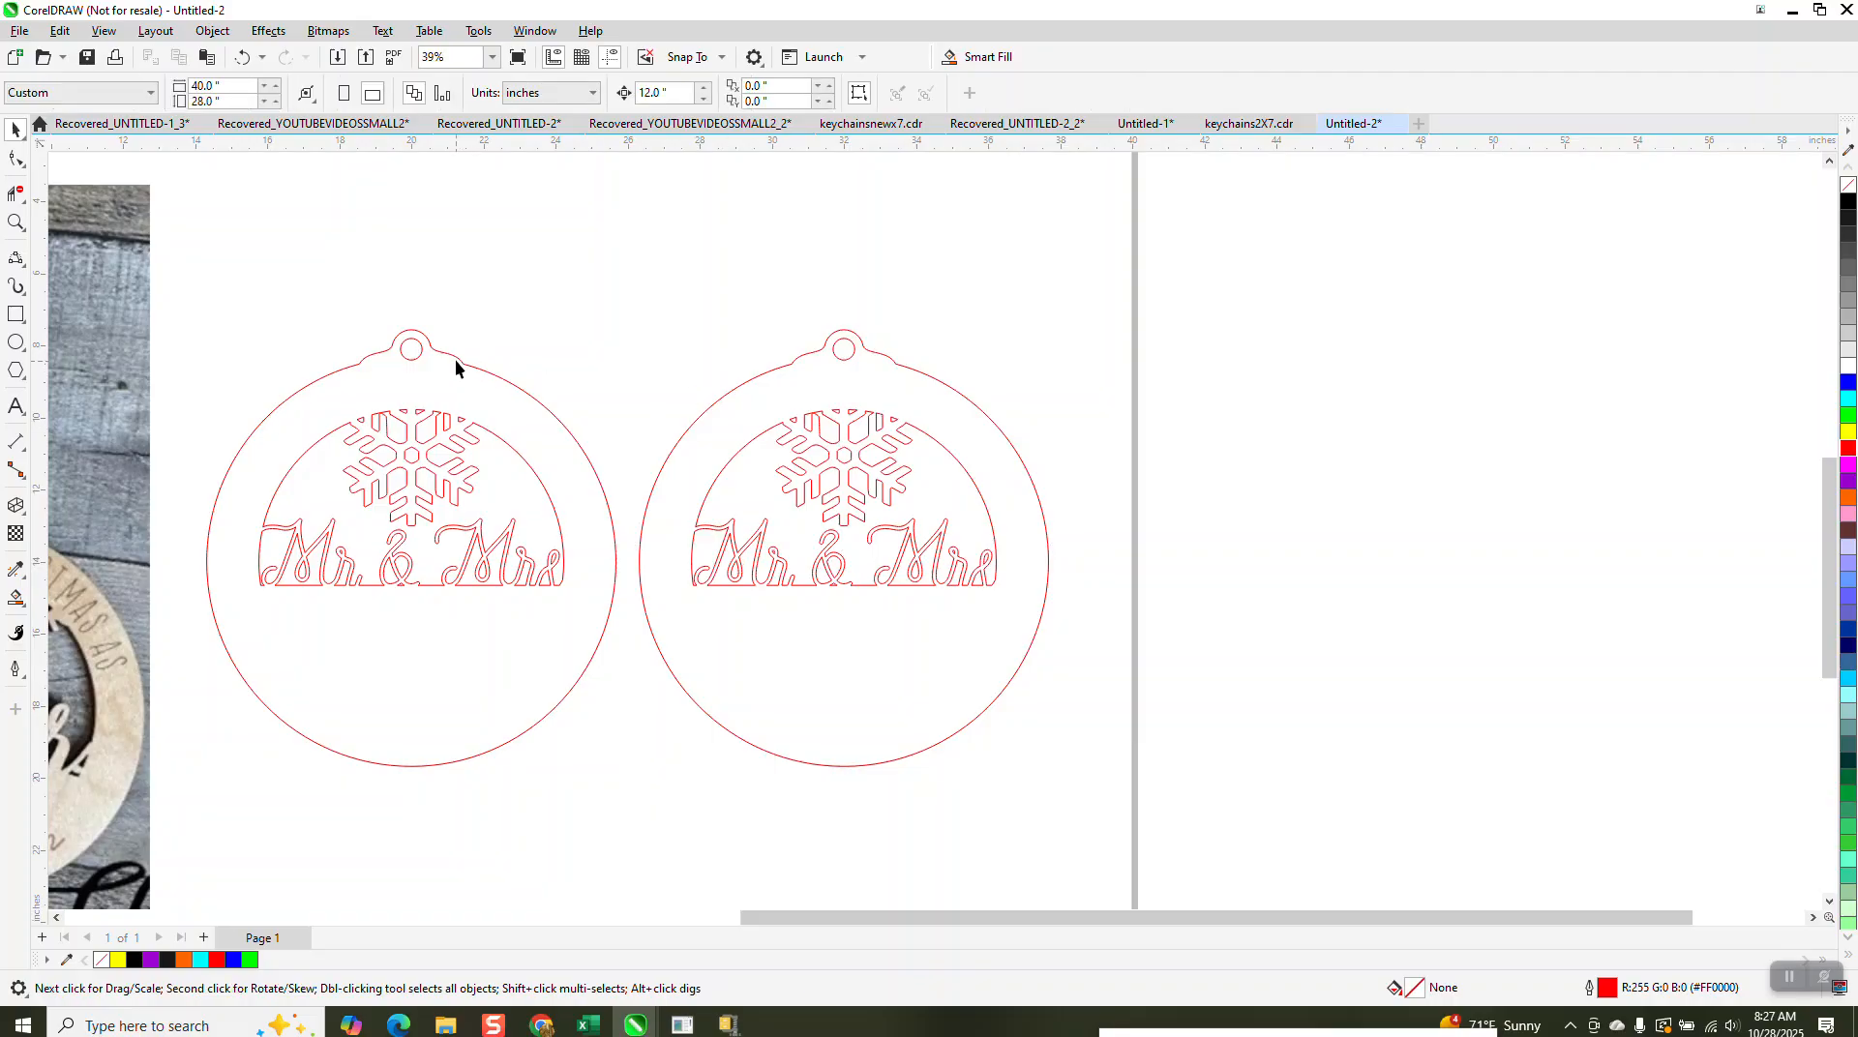
{"action": "left_click", "coordinate": [455, 358]}
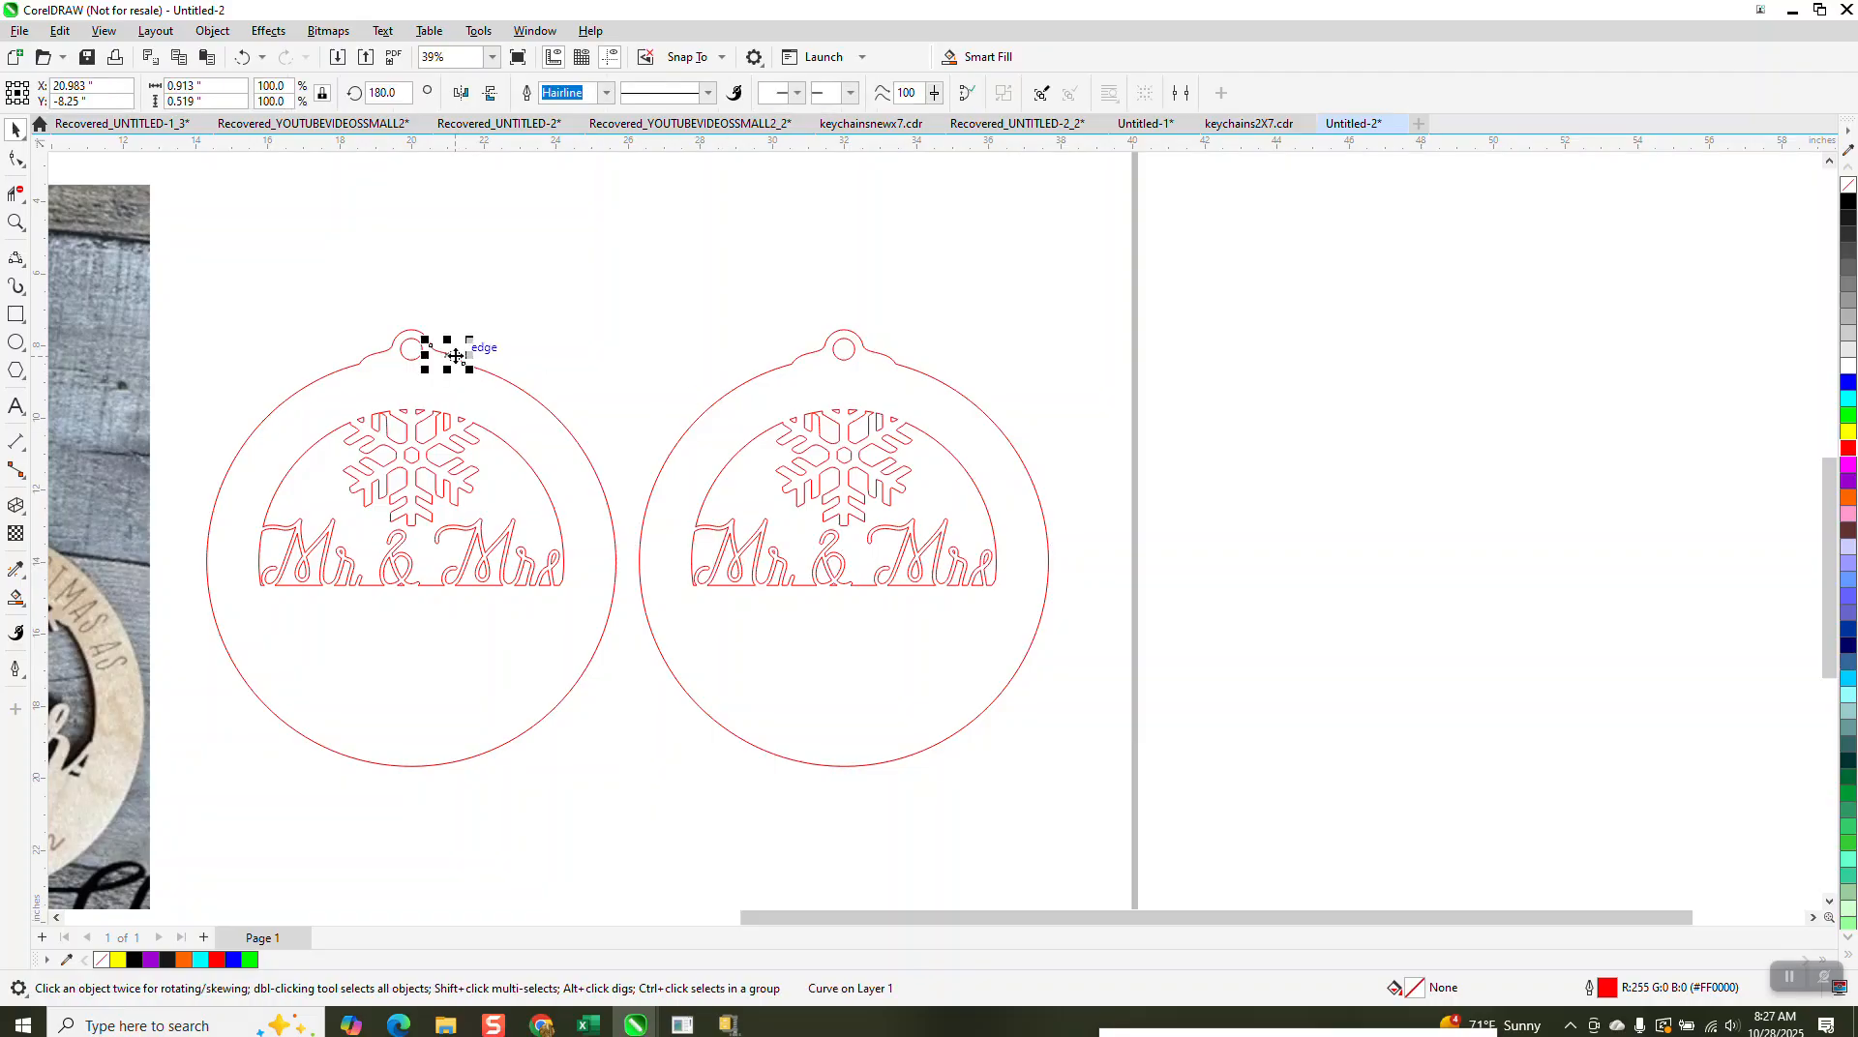
{"action": "key", "text": "Delete"}
{"action": "scroll", "coordinate": [312, 340], "scroll_direction": "down", "scroll_amount": 2}
{"action": "left_click_drag", "start_coordinate": [236, 327], "coordinate": [416, 598]}
{"action": "left_click_drag", "start_coordinate": [510, 639], "coordinate": [522, 640]}
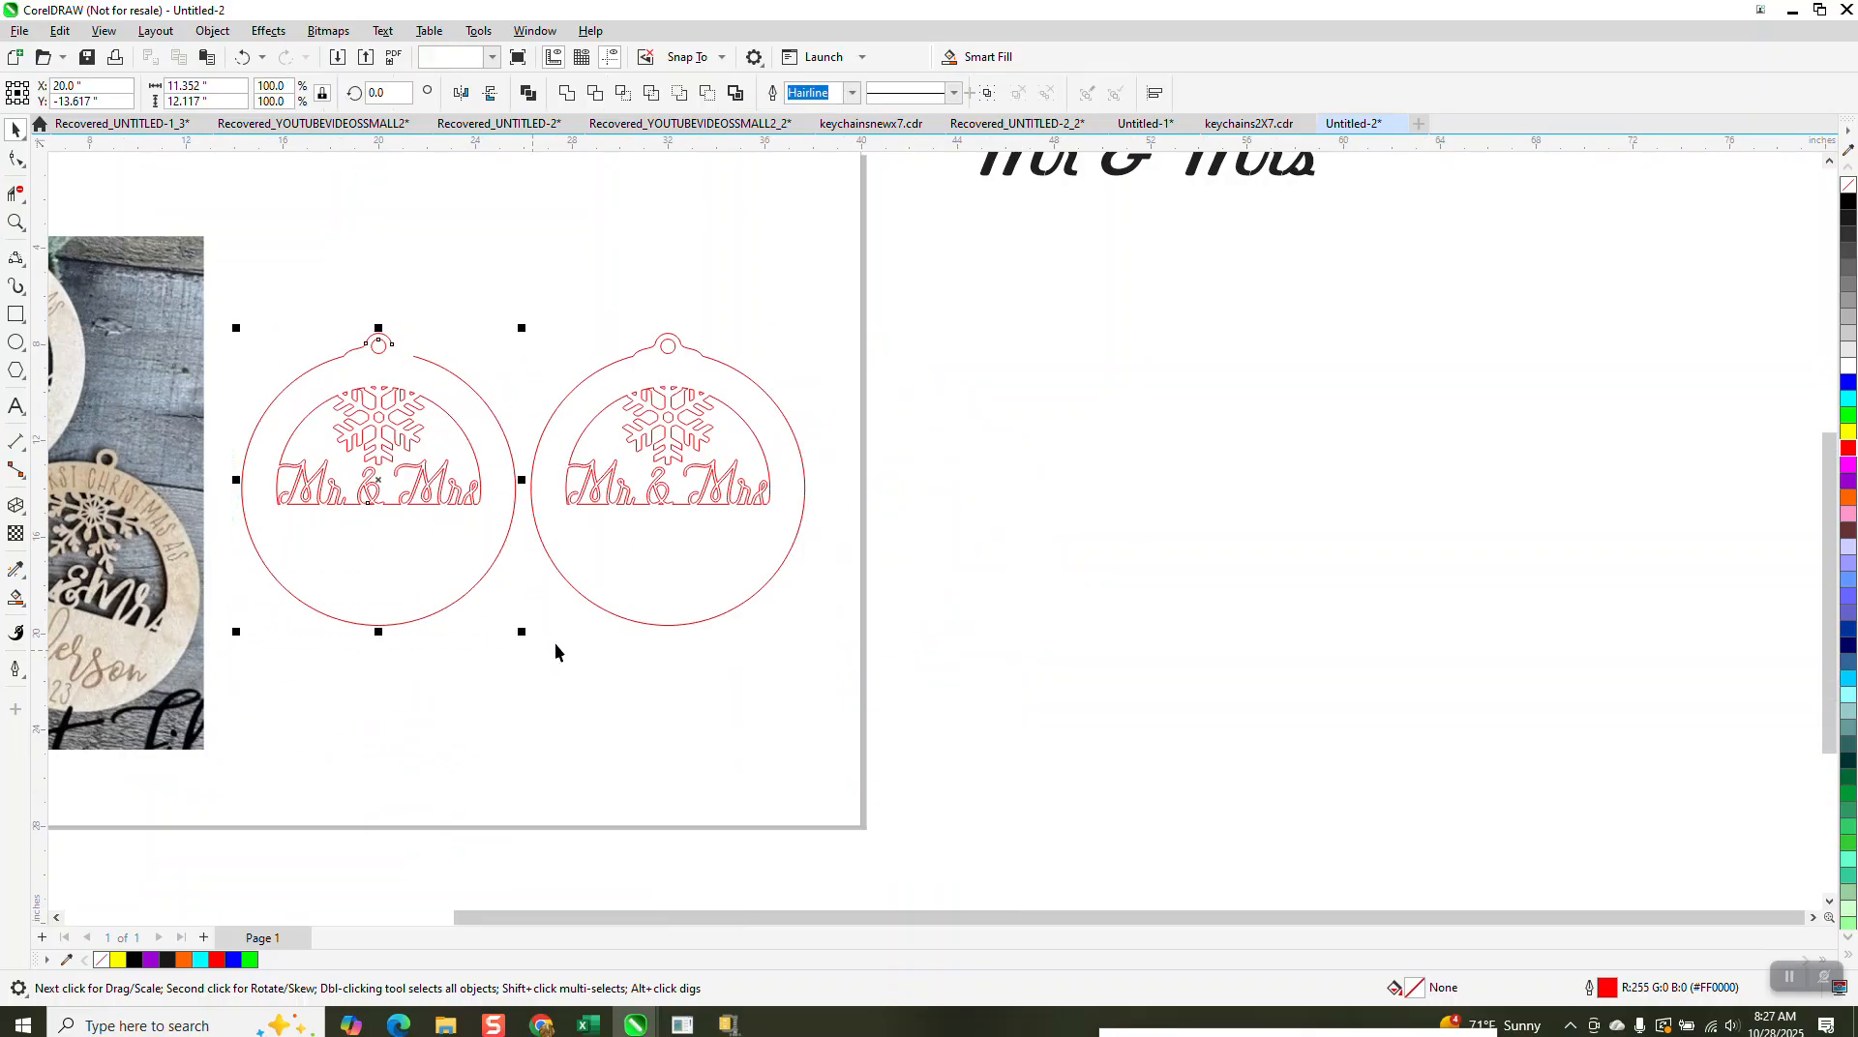
{"action": "key", "text": "Delete"}
Step: Move the merged red ornament shape 12 inches left into the original's former place
{"action": "left_click", "coordinate": [641, 625]}
{"action": "key", "text": "c"}
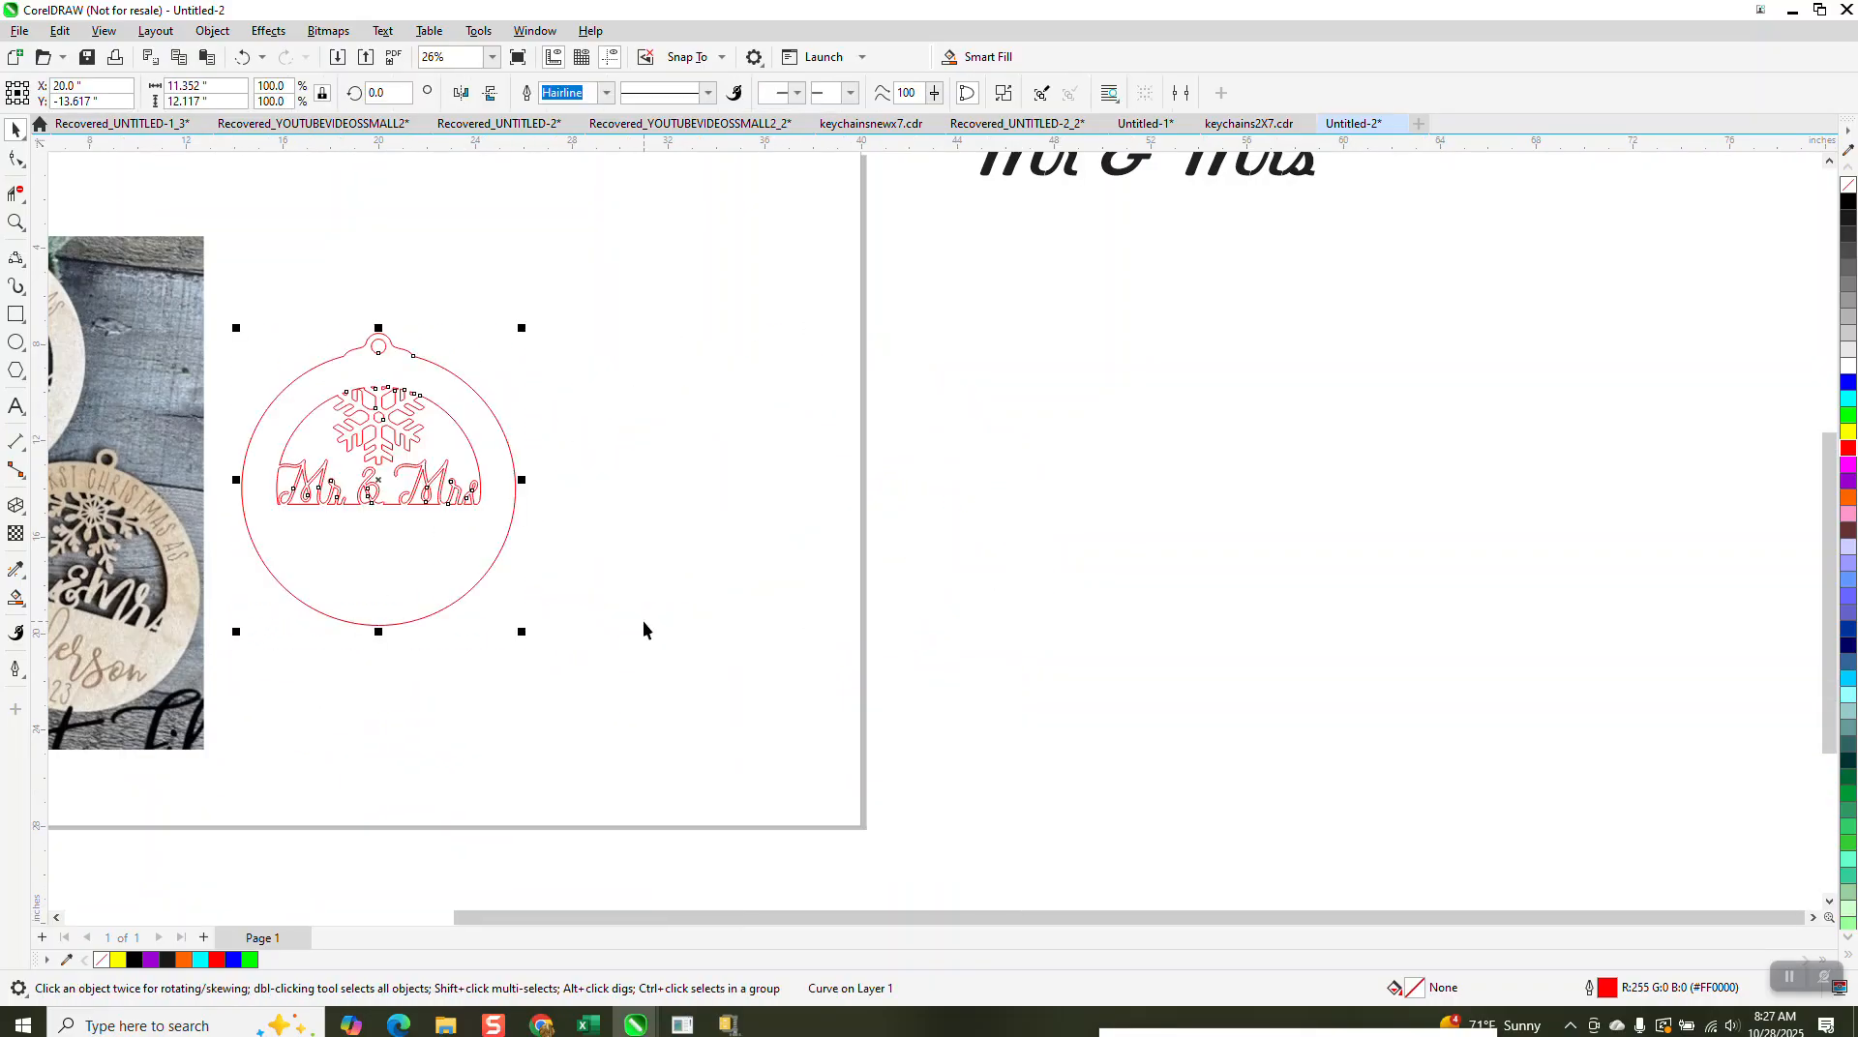
{"action": "scroll", "coordinate": [662, 647], "scroll_direction": "down", "scroll_amount": 2}
{"action": "left_click", "coordinate": [15, 223]}
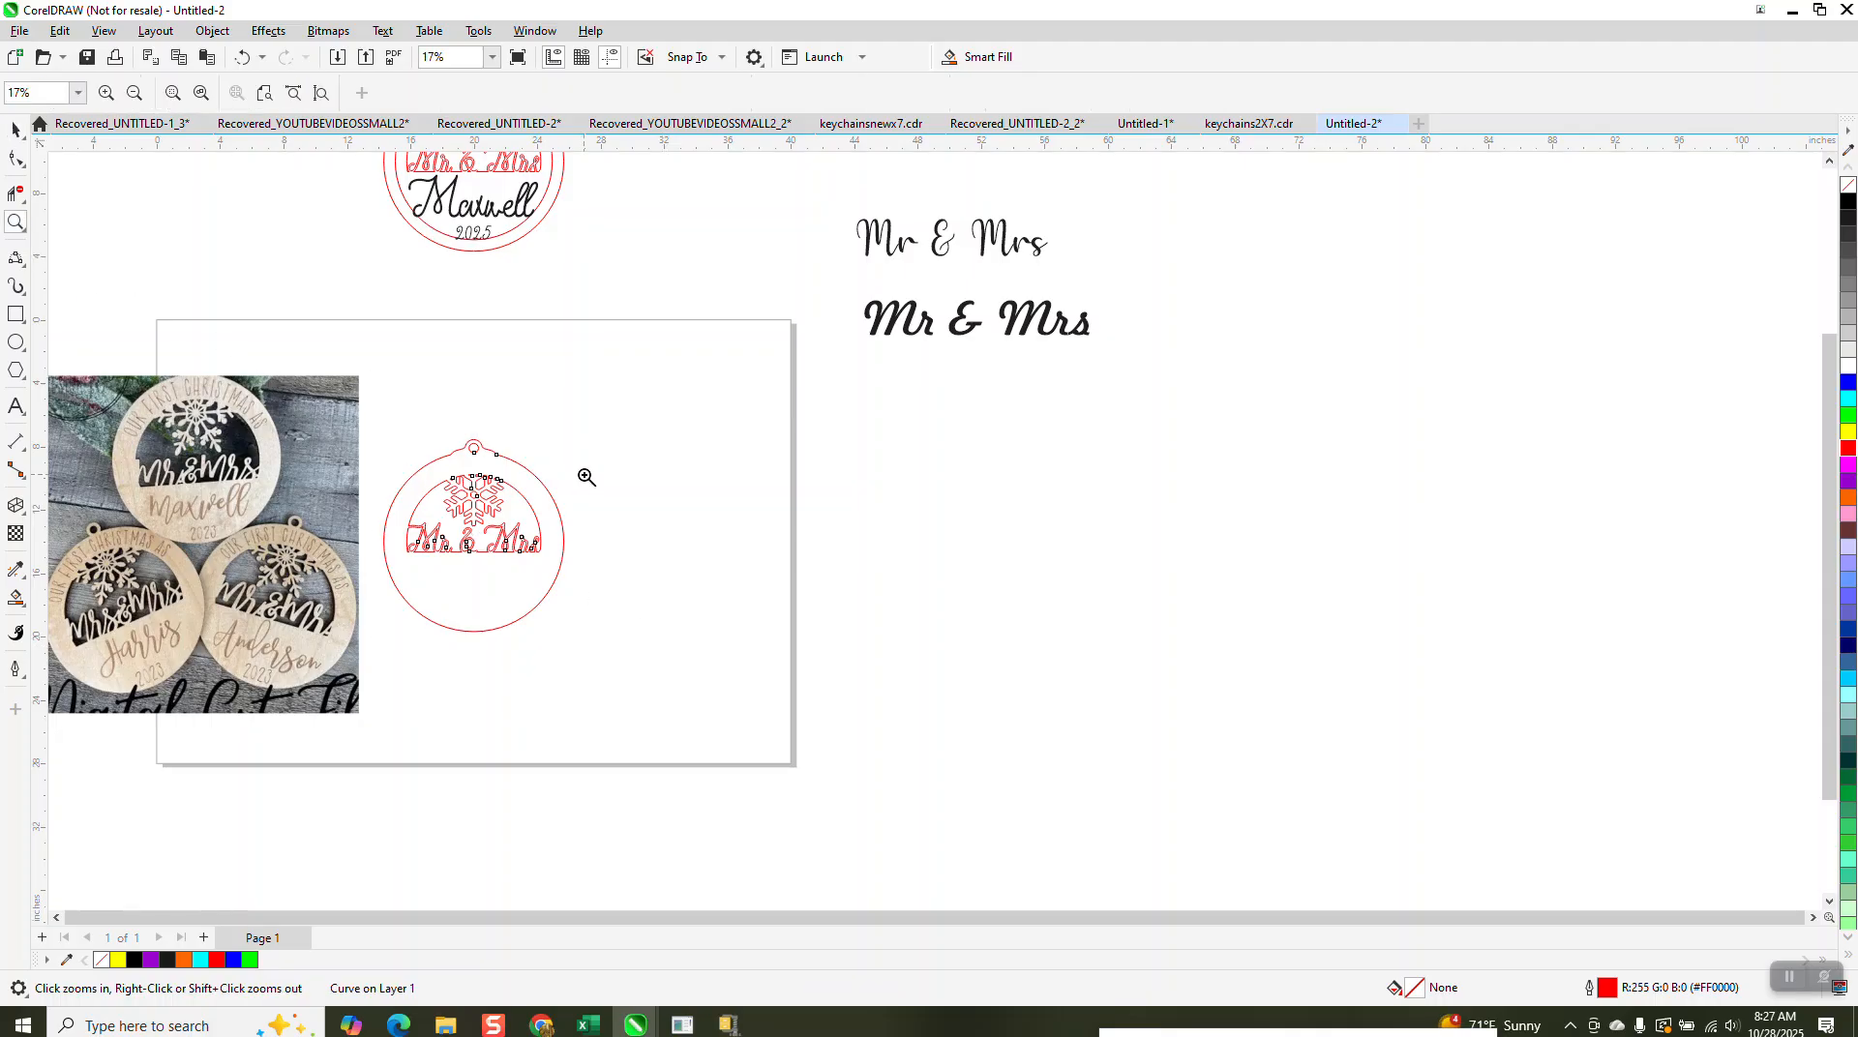
{"action": "left_click_drag", "start_coordinate": [448, 418], "coordinate": [542, 504]}
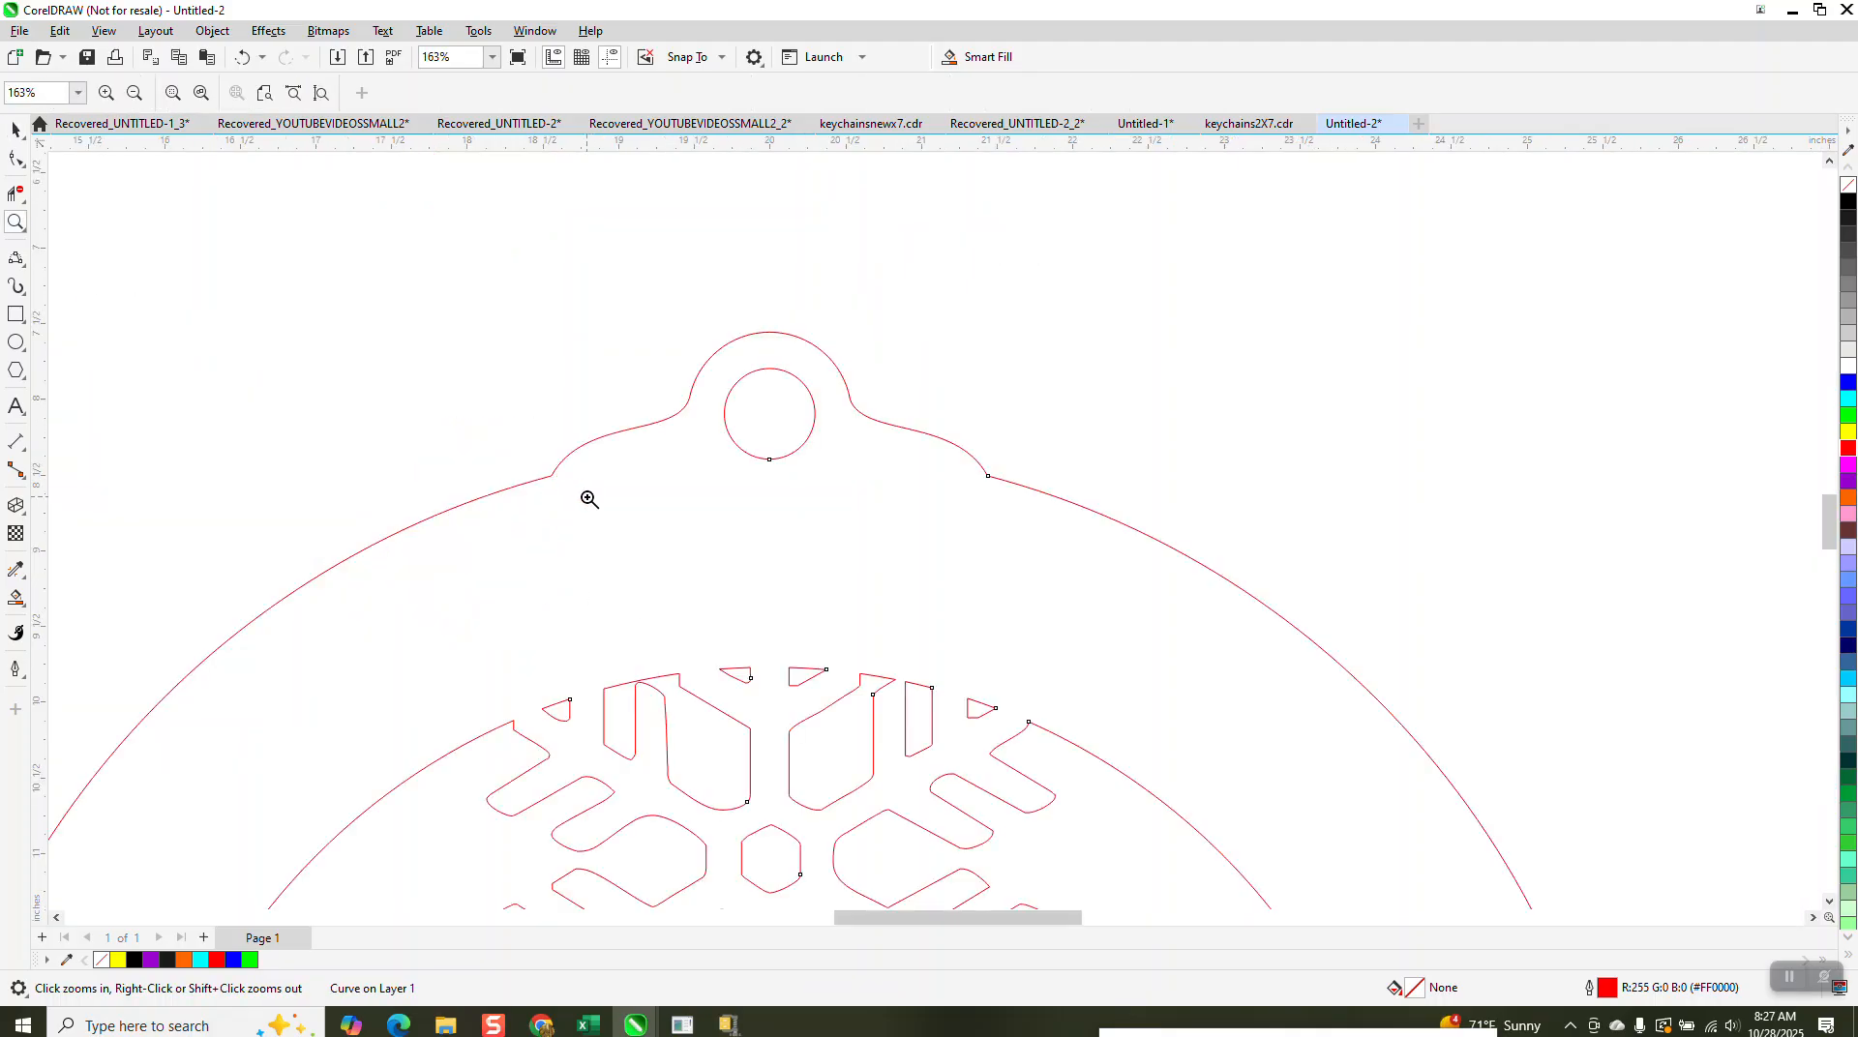
{"action": "scroll", "coordinate": [590, 496], "scroll_direction": "down", "scroll_amount": 4}
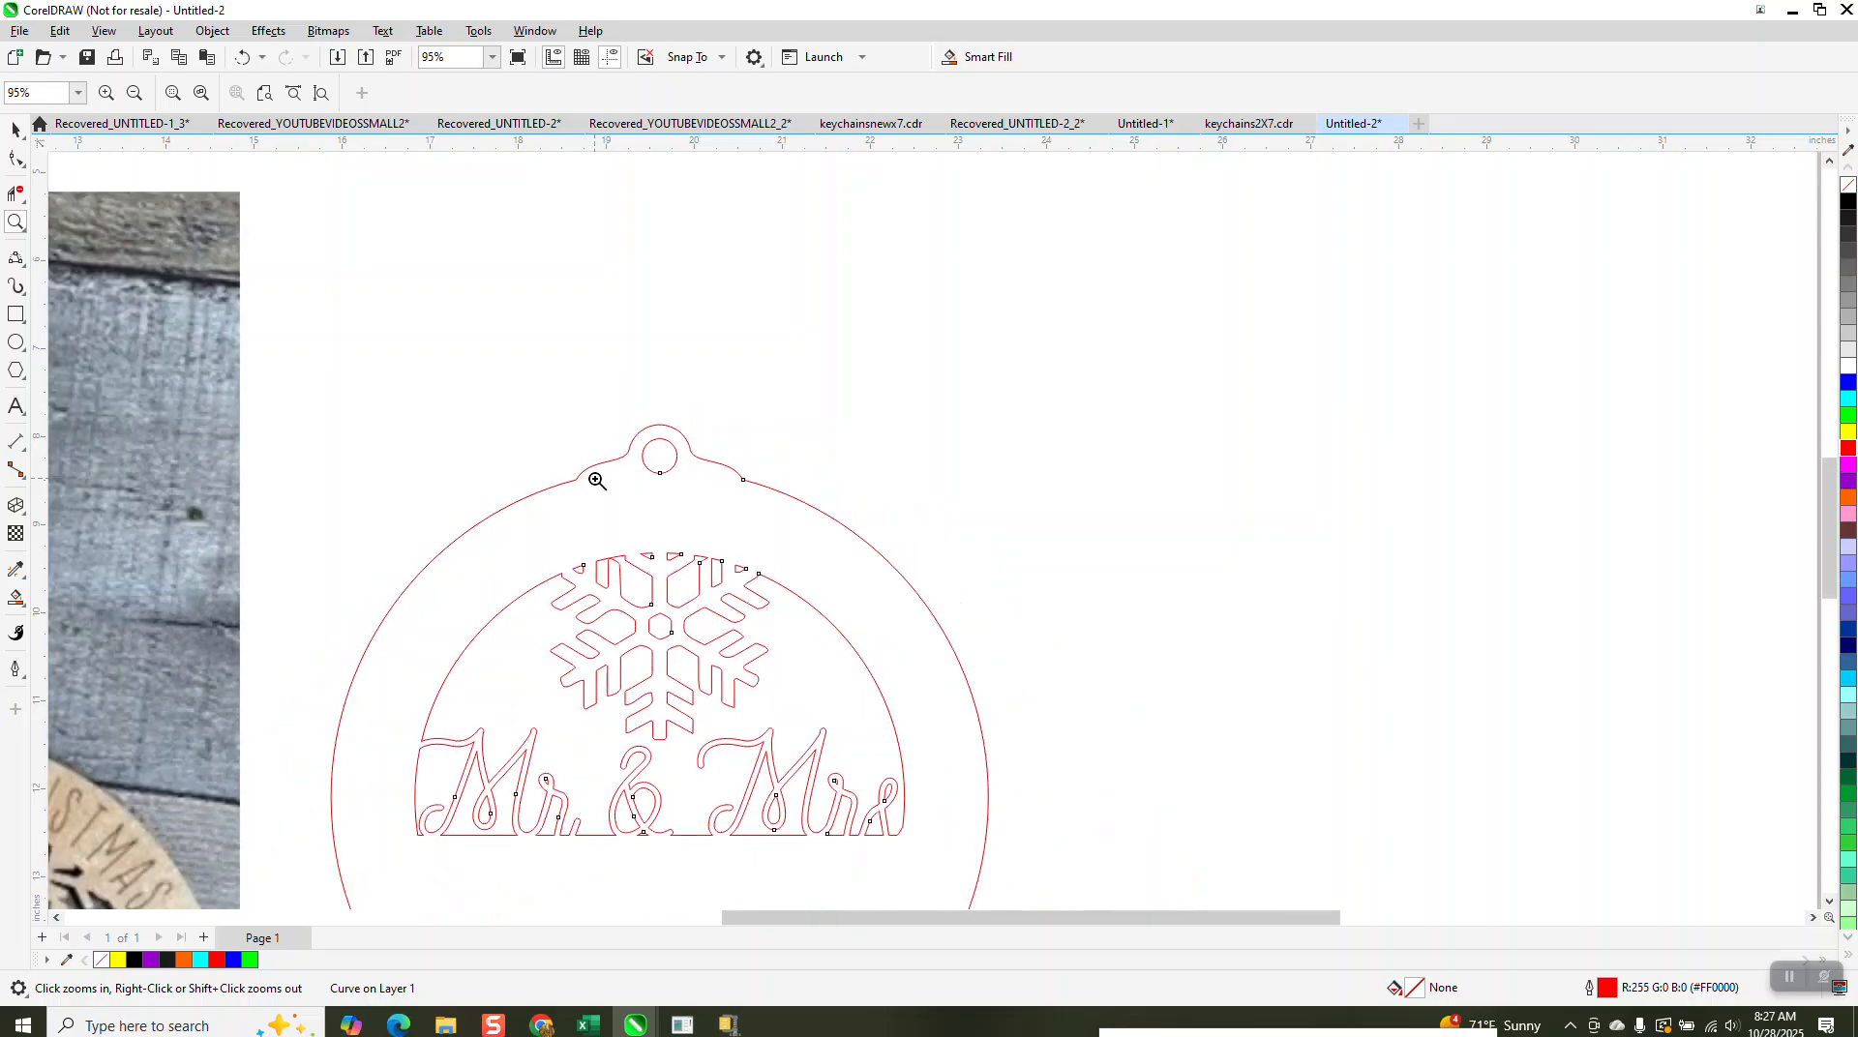